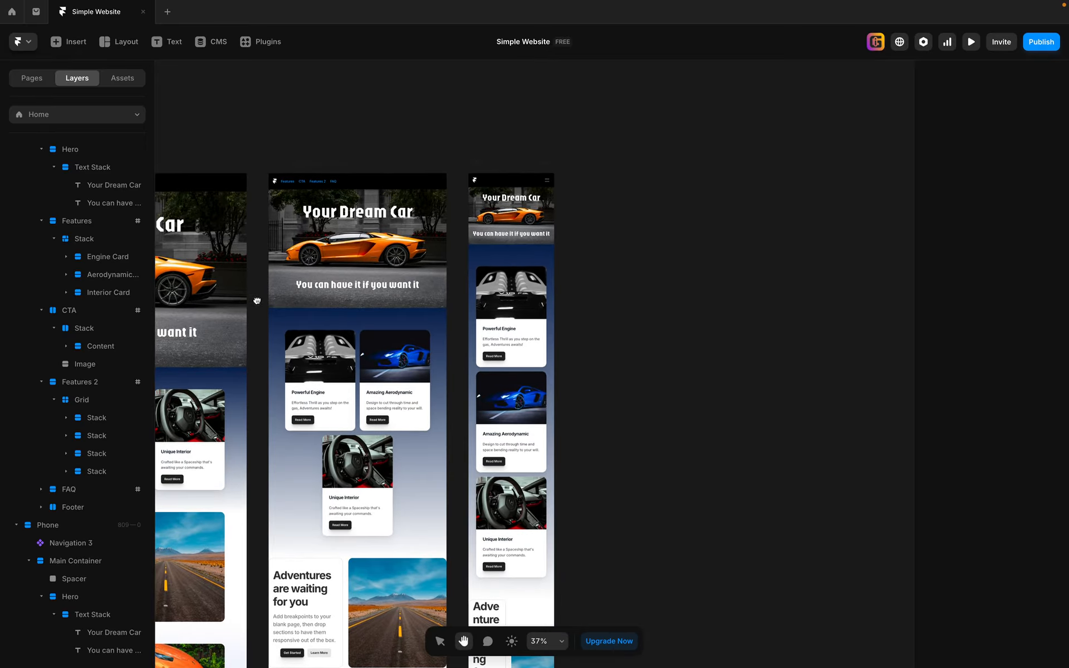
- Preview the phone breakpoint and widen the preview to 430 px to check the hero subtitle
{"action": "scroll", "coordinate": [420, 242], "scroll_direction": "up", "scroll_amount": 5}
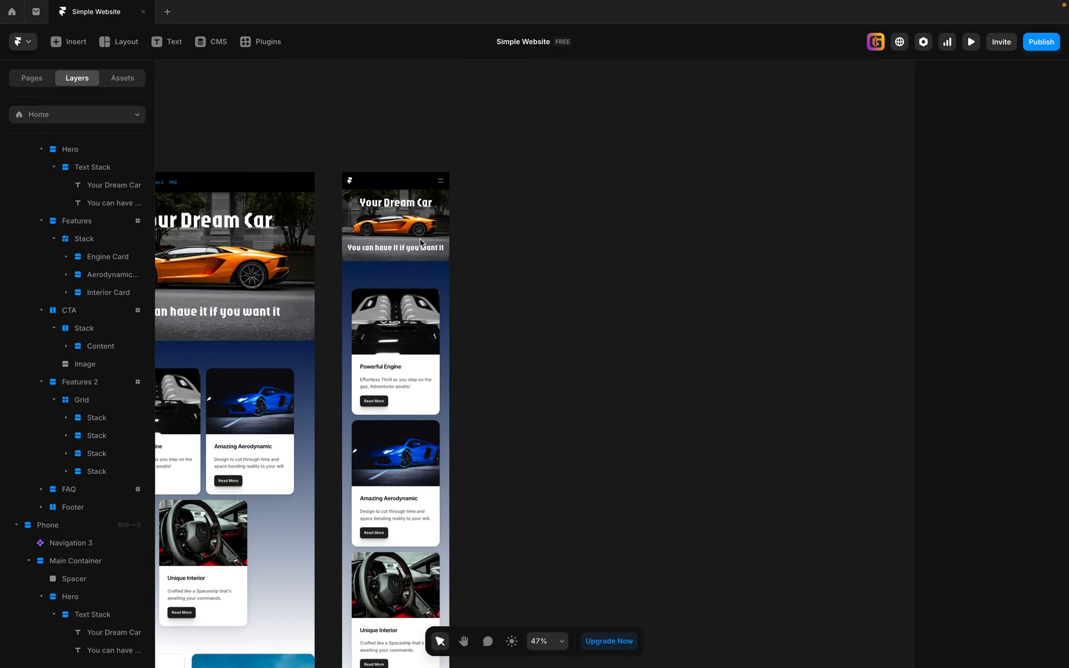
{"action": "left_click", "coordinate": [419, 256]}
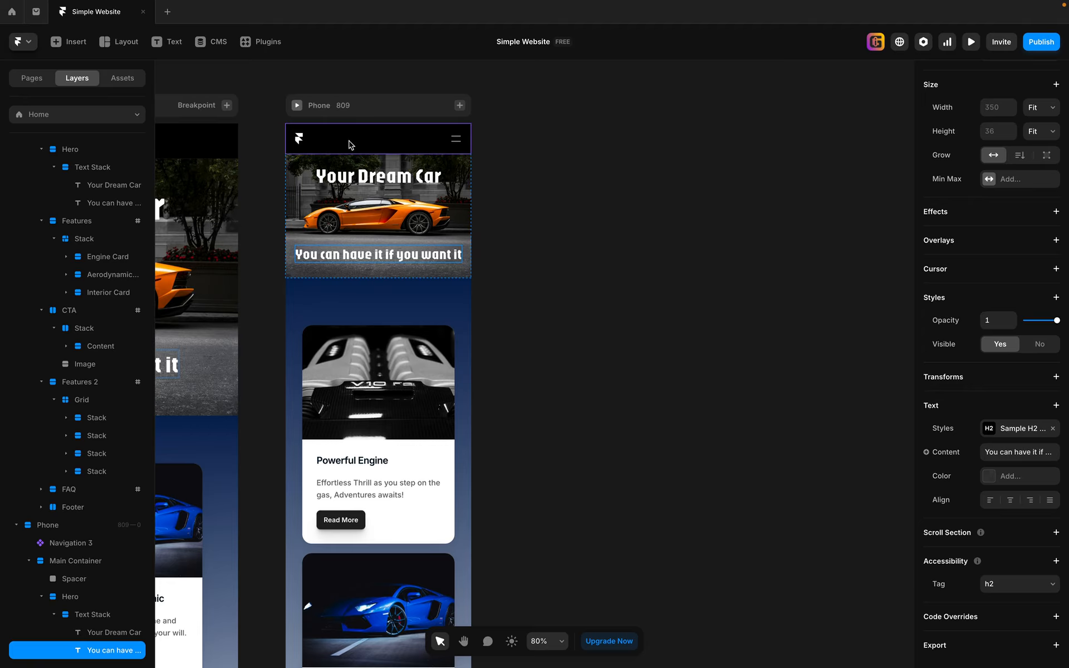
{"action": "left_click", "coordinate": [297, 106]}
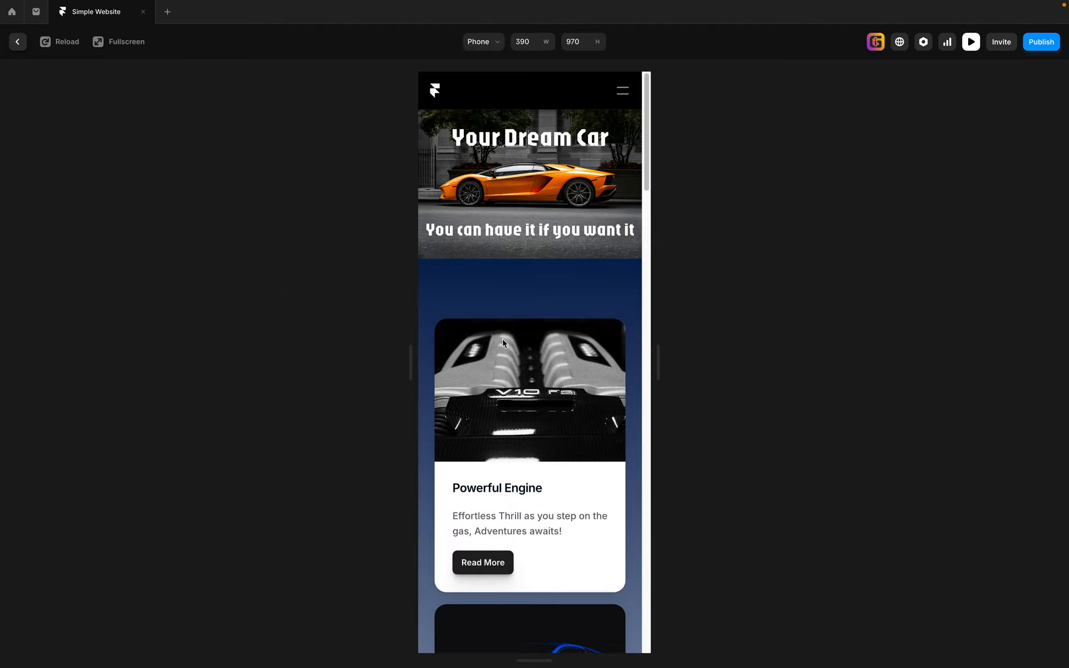
{"action": "mouse_move", "coordinate": [659, 366]}
{"action": "left_mouse_down"}
{"action": "mouse_move", "coordinate": [588, 367]}
{"action": "mouse_move", "coordinate": [670, 363]}
{"action": "left_mouse_up"}
{"action": "left_click", "coordinate": [970, 42]}
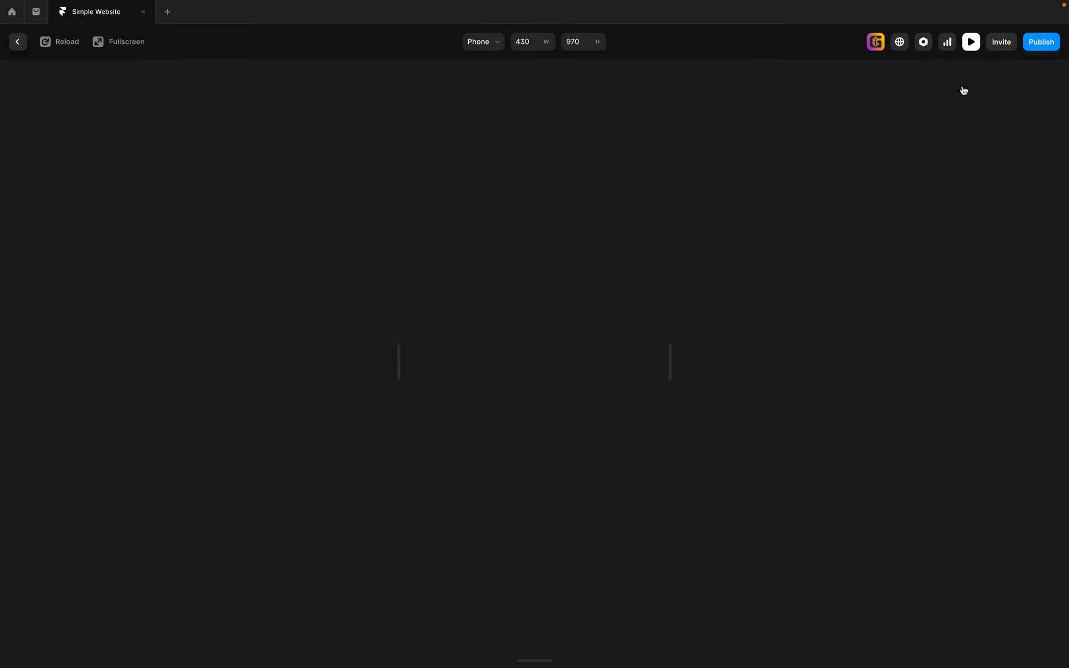
- Try setting the desktop hero subtitle "You can have it if you want it" to Fill width with centred text
{"action": "key", "text": "h"}
{"action": "left_click_drag", "start_coordinate": [534, 277], "coordinate": [843, 219]}
{"action": "left_click_drag", "start_coordinate": [514, 306], "coordinate": [655, 321]}
{"action": "left_click_drag", "start_coordinate": [292, 351], "coordinate": [335, 341]}
{"action": "key", "text": "v"}
{"action": "left_click", "coordinate": [184, 419]}
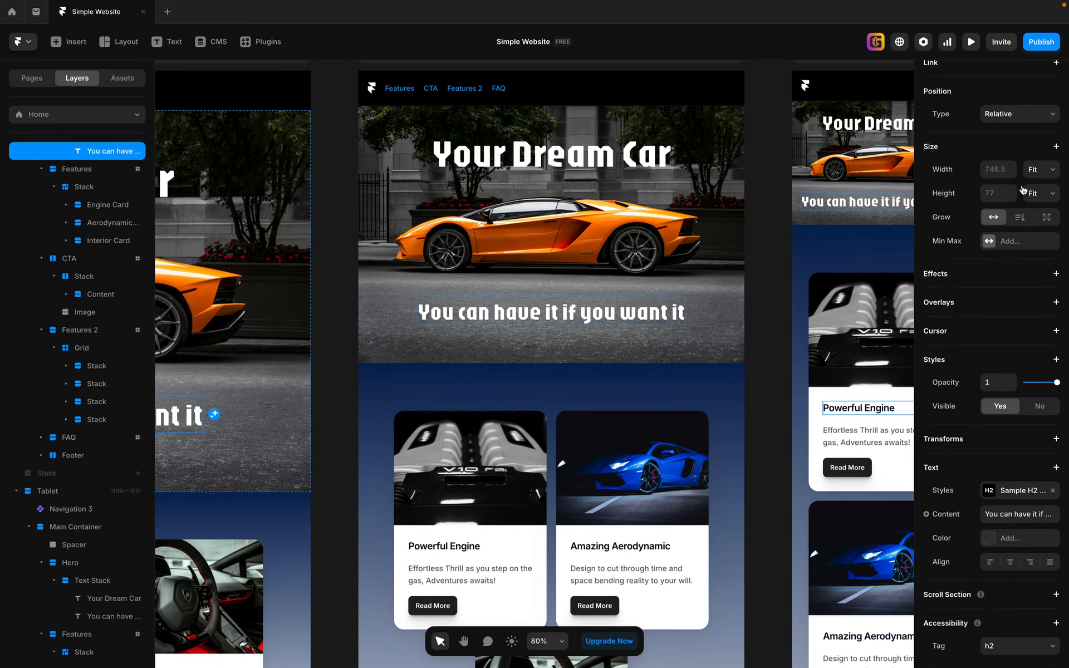
{"action": "left_click", "coordinate": [1037, 169]}
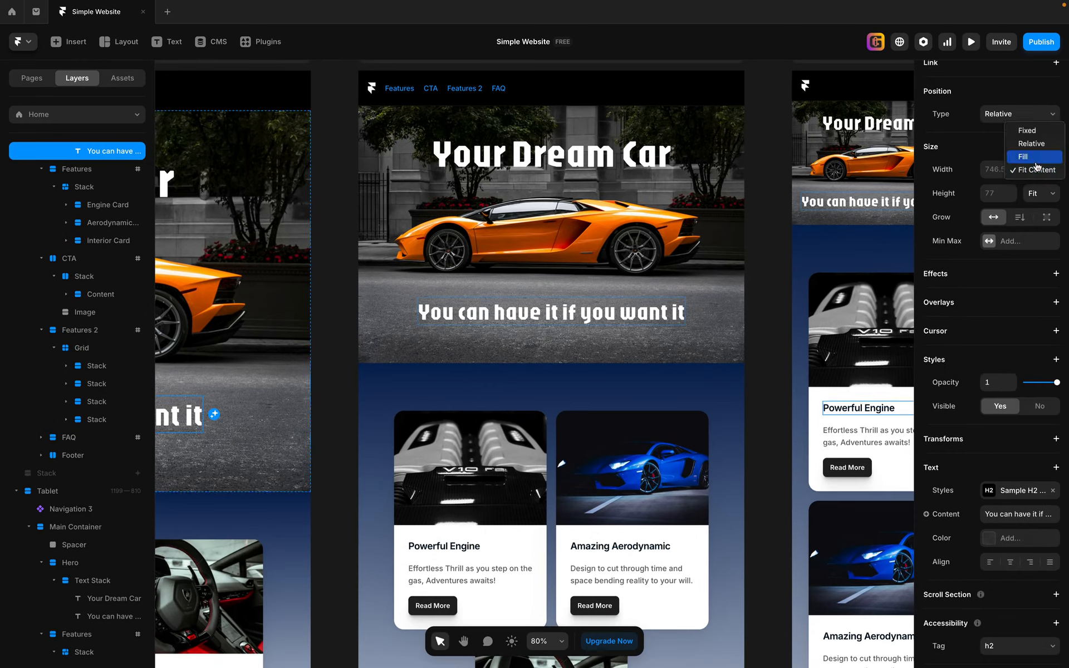
{"action": "left_click", "coordinate": [1035, 159]}
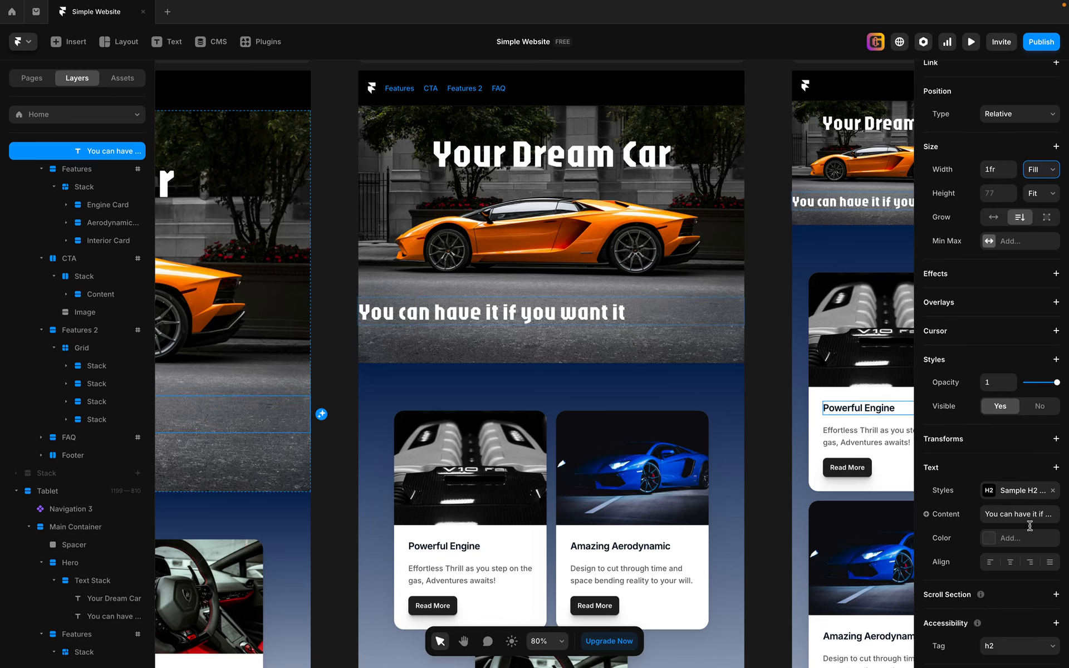
{"action": "left_click", "coordinate": [1012, 563]}
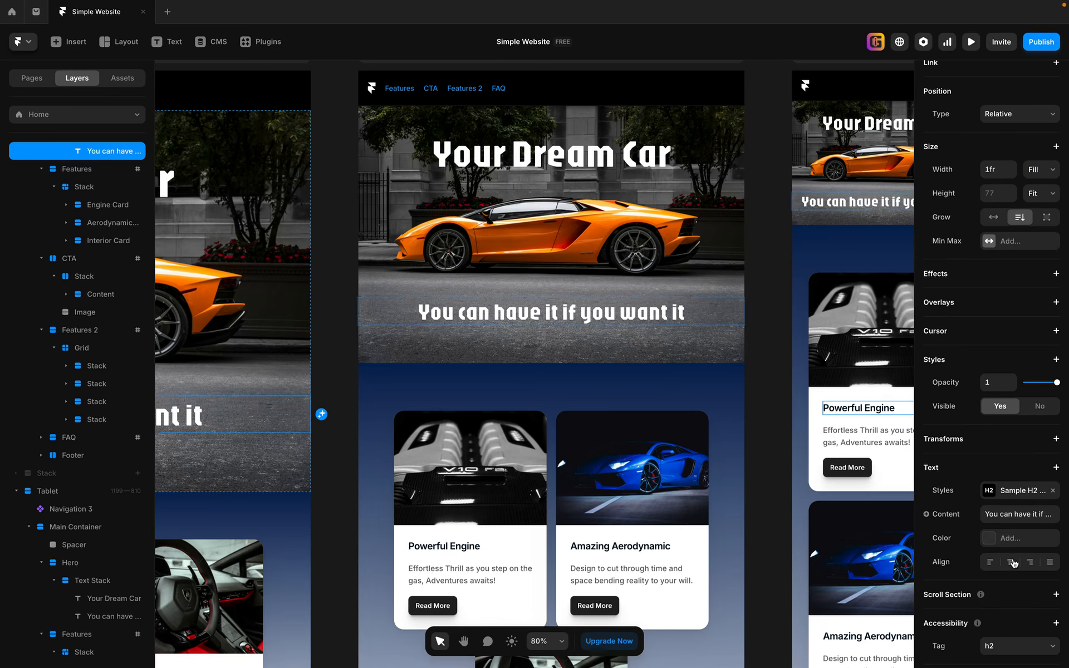
- Preview the phone breakpoint again with the width changed to 412 px, and return to the canvas
{"action": "left_click", "coordinate": [761, 221]}
{"action": "key", "text": "space"}
{"action": "left_click_drag", "start_coordinate": [764, 210], "coordinate": [652, 225]}
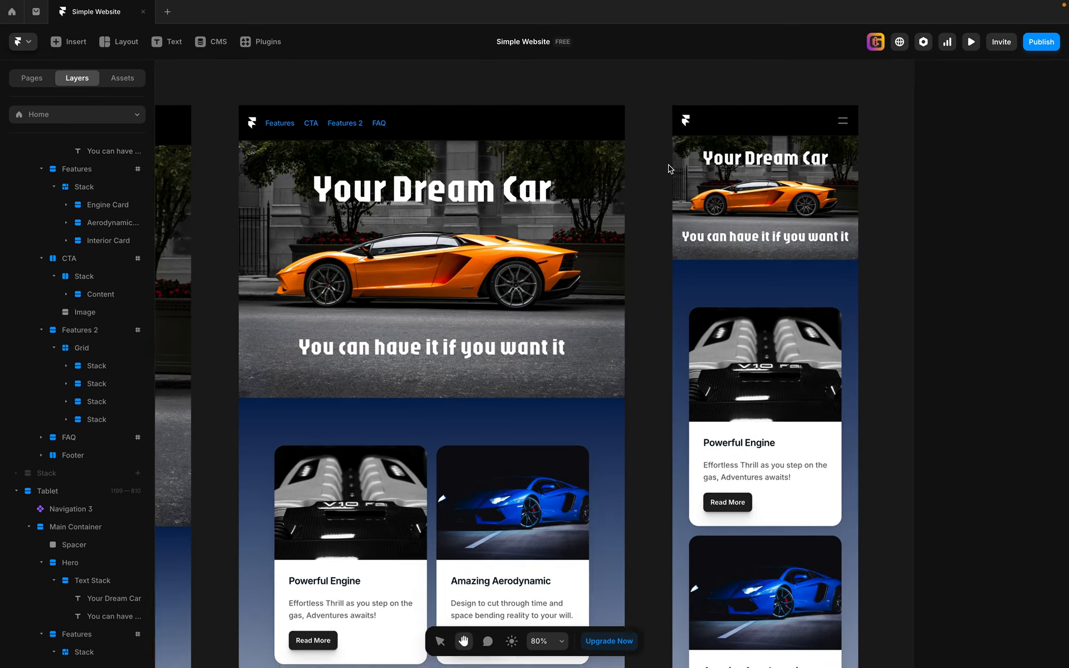
{"action": "left_click", "coordinate": [685, 87]}
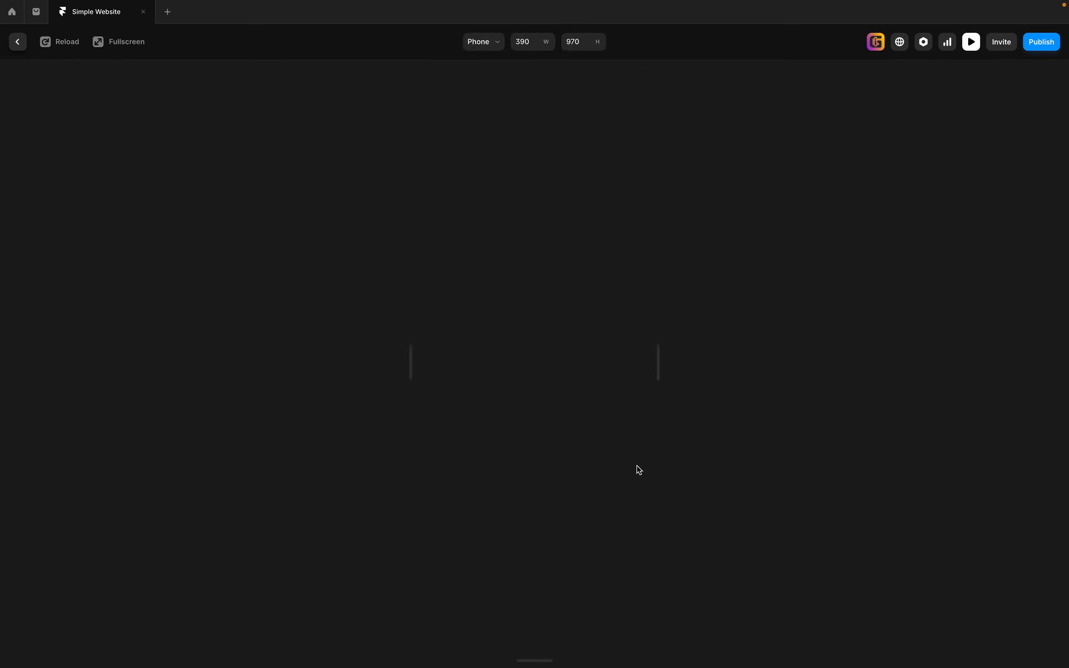
{"action": "mouse_move", "coordinate": [658, 360]}
{"action": "left_mouse_down"}
{"action": "mouse_move", "coordinate": [631, 355]}
{"action": "mouse_move", "coordinate": [664, 357]}
{"action": "left_mouse_up"}
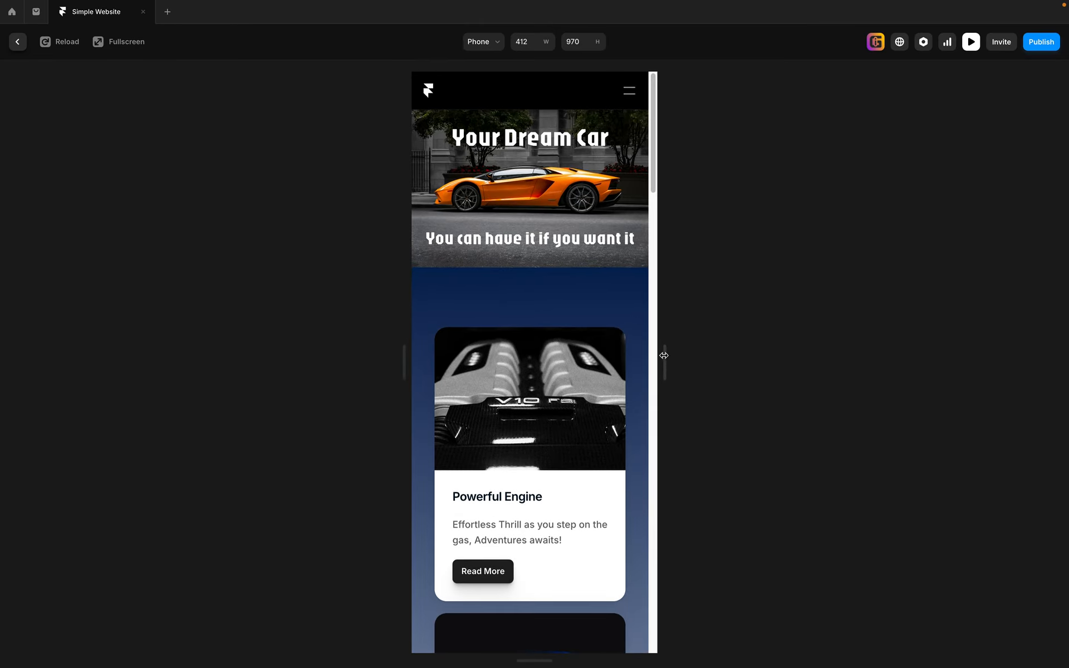
{"action": "left_click", "coordinate": [971, 42]}
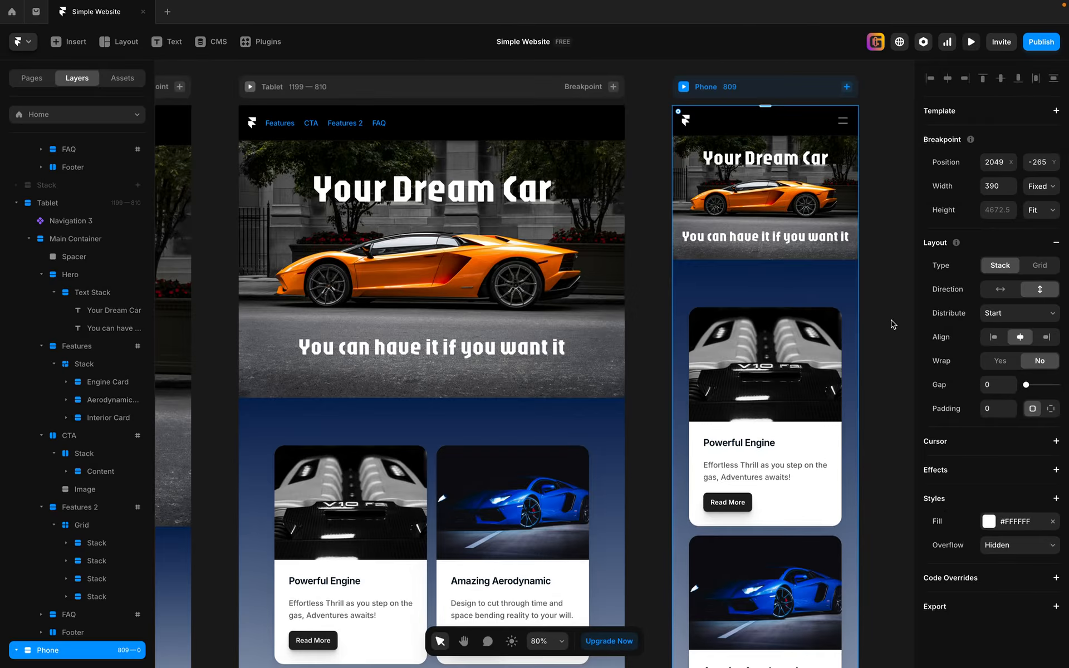
- Undo the centring and Fill width on the desktop hero subtitle
{"action": "key", "text": "super+z"}
{"action": "key", "text": "super+z"}
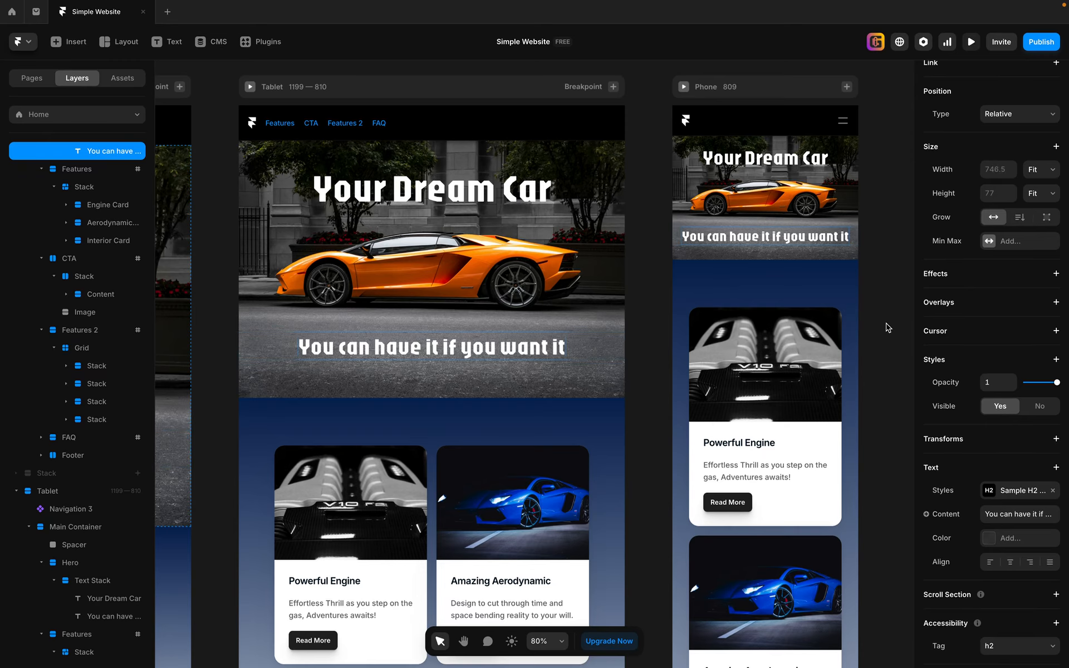
{"action": "left_click", "coordinate": [653, 333]}
- Edit the phone hero subtitle's Sample H2 text style, setting the size to 24 for the S breakpoint
{"action": "key", "text": "space"}
{"action": "left_click_drag", "start_coordinate": [653, 306], "coordinate": [165, 353]}
{"action": "scroll", "coordinate": [459, 272], "scroll_direction": "up", "scroll_amount": 1}
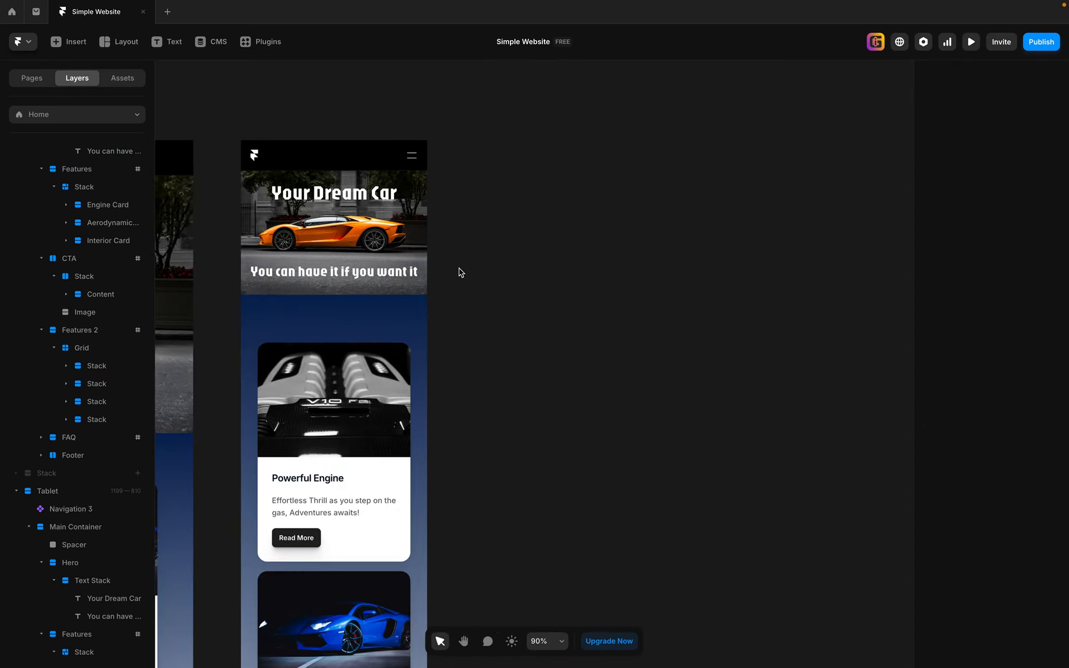
{"action": "scroll", "coordinate": [458, 273], "scroll_direction": "up", "scroll_amount": 3}
{"action": "key", "text": "space"}
{"action": "left_click_drag", "start_coordinate": [460, 272], "coordinate": [501, 289]}
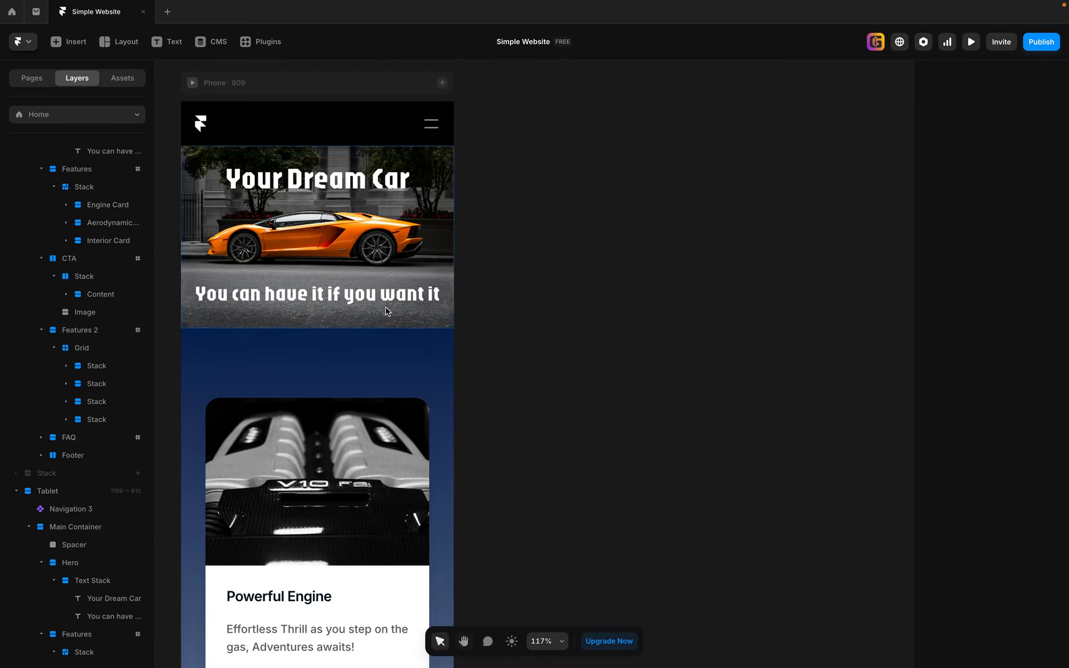
{"action": "left_click", "coordinate": [341, 295]}
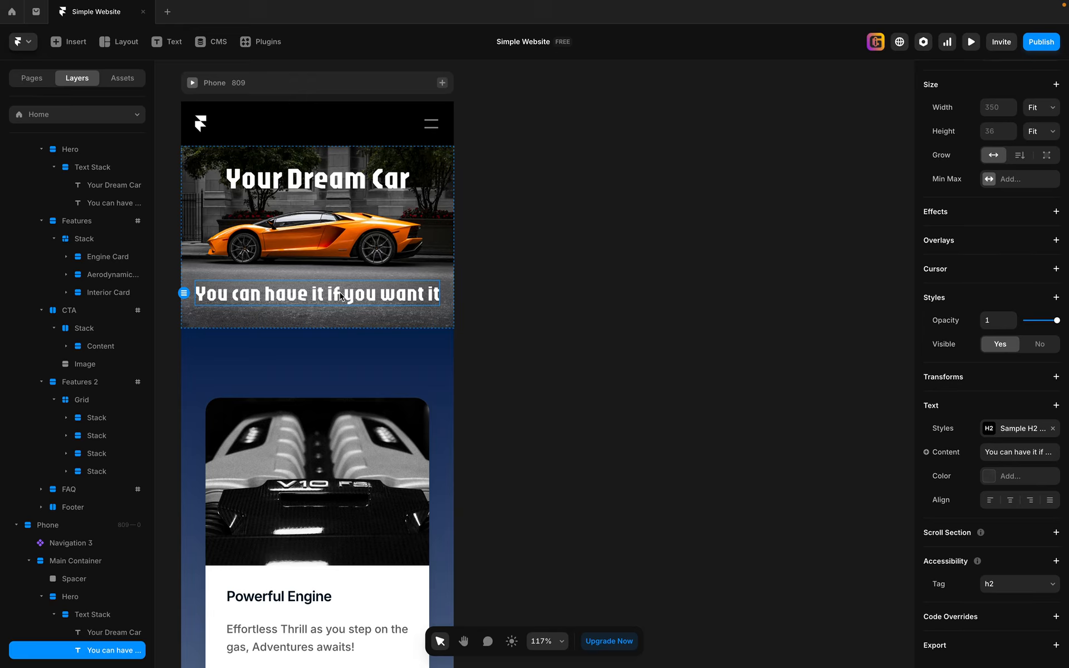
{"action": "left_click", "coordinate": [989, 431]}
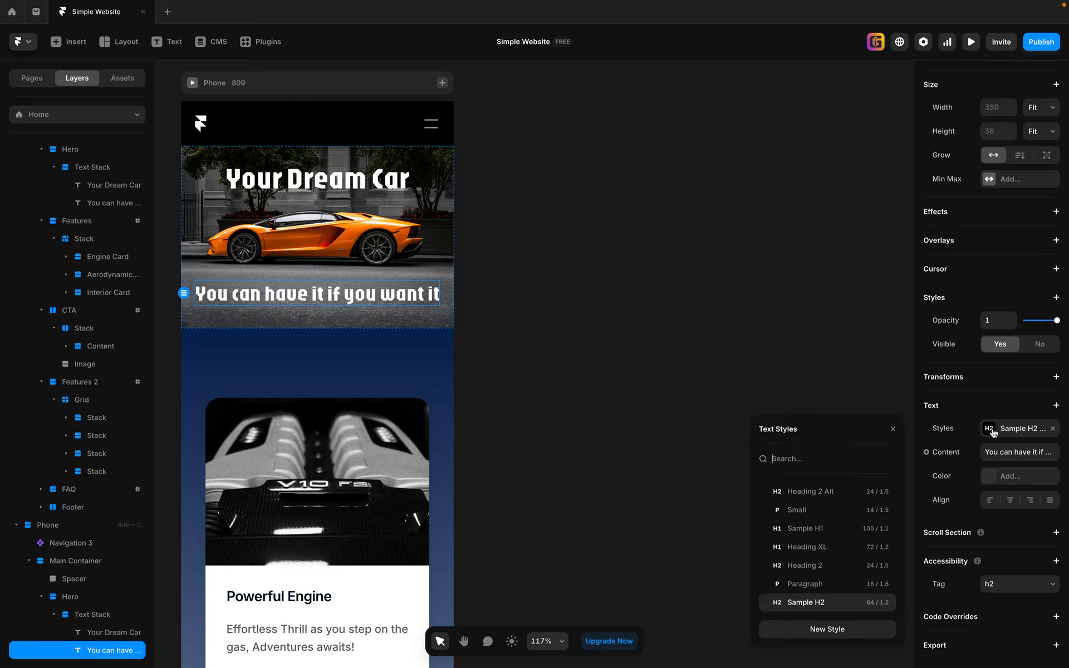
{"action": "left_click", "coordinate": [886, 602]}
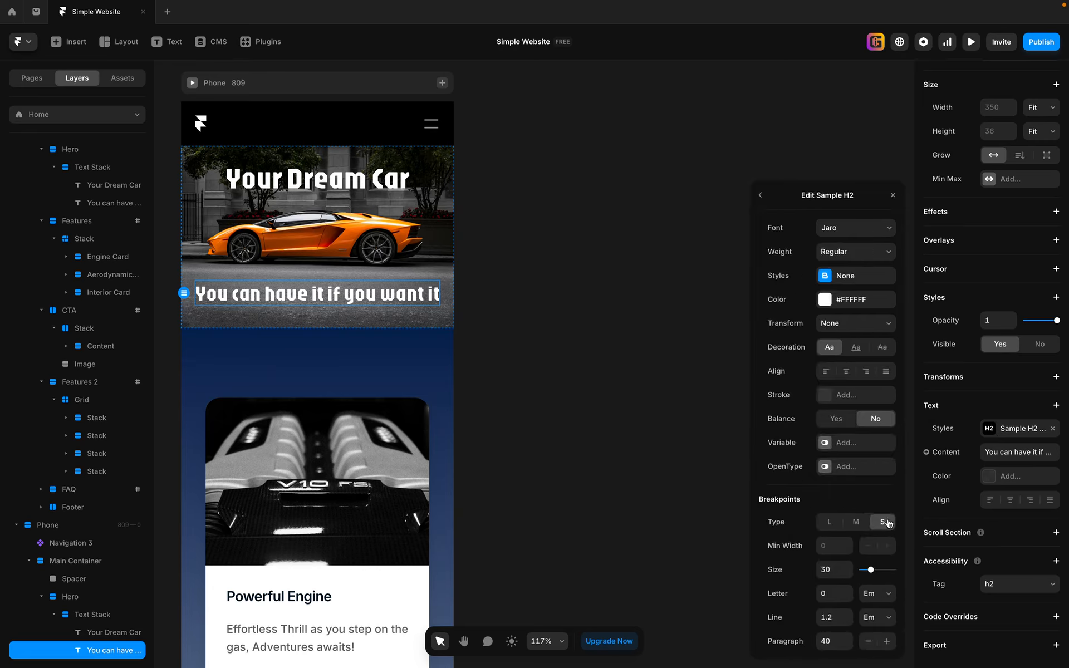
{"action": "left_click", "coordinate": [832, 569]}
{"action": "type", "text": "24"}
{"action": "key", "text": "Return"}
{"action": "left_click", "coordinate": [619, 428]}
- Preview the phone breakpoint narrowed to 320 px to check how the smaller subtitle fits
{"action": "key", "text": "space"}
{"action": "left_click_drag", "start_coordinate": [576, 288], "coordinate": [747, 354]}
{"action": "left_click", "coordinate": [368, 161]}
{"action": "key", "text": "ctrl+p"}
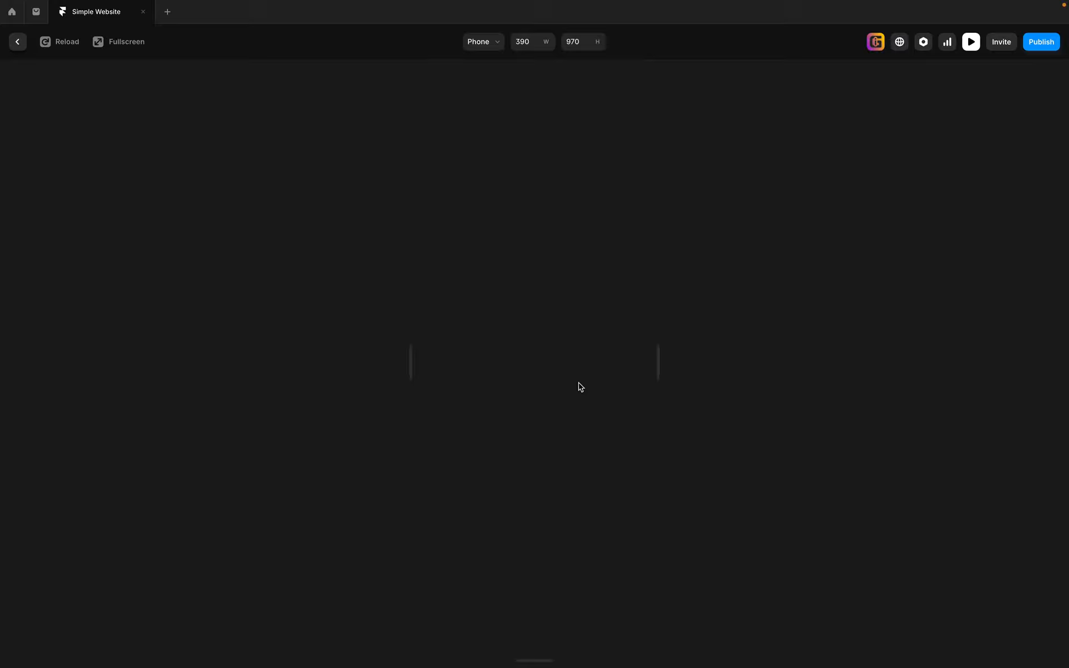
{"action": "left_click_drag", "start_coordinate": [659, 376], "coordinate": [628, 373]}
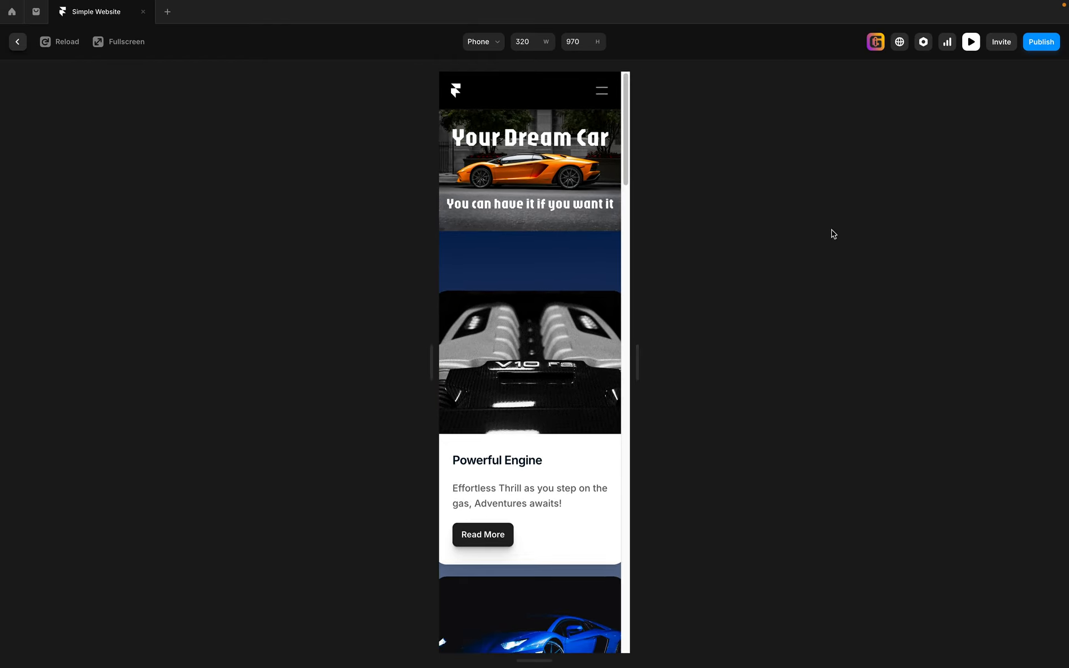
{"action": "left_click", "coordinate": [972, 43]}
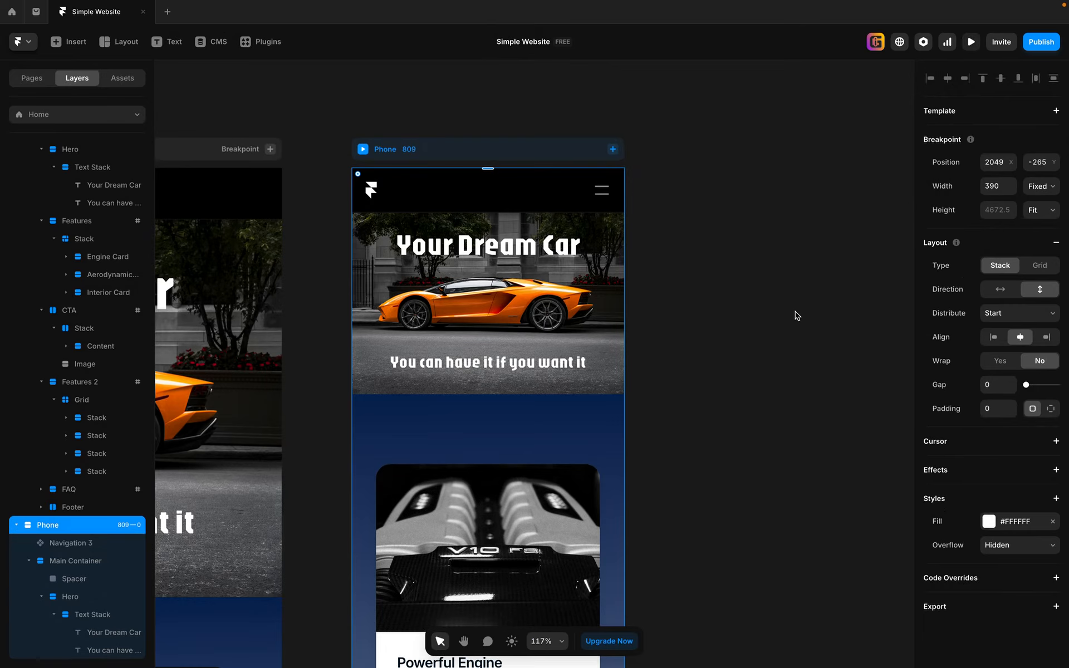
- Examine the size and layout settings of the Features section and its card stack on the desktop and tablet breakpoints
{"action": "scroll", "coordinate": [757, 312], "scroll_direction": "down", "scroll_amount": 5}
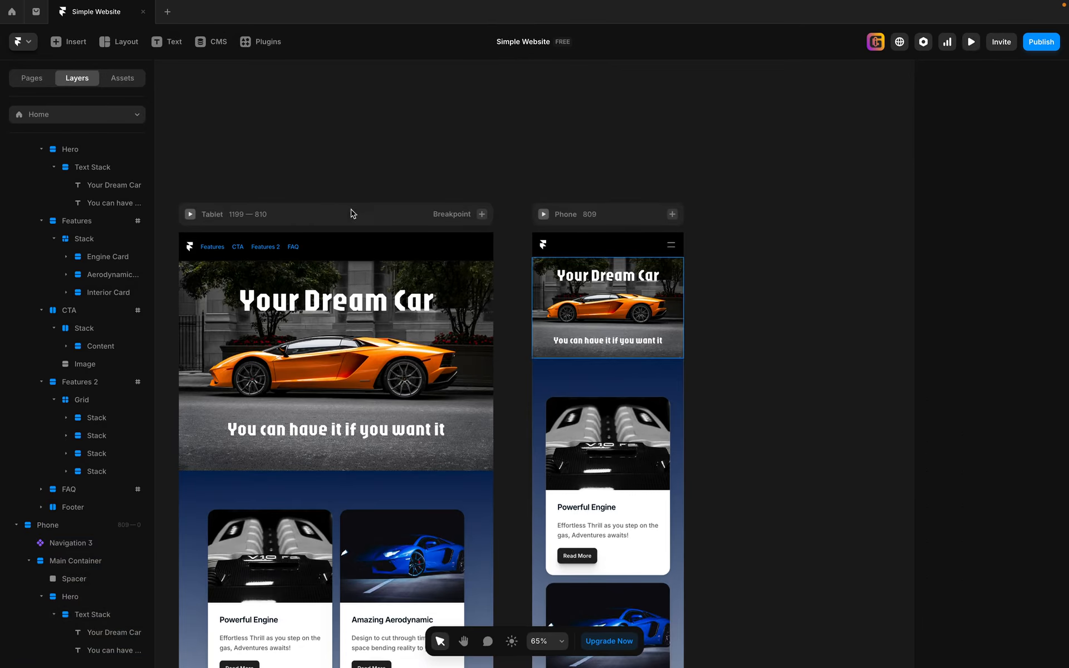
{"action": "key", "text": "space"}
{"action": "left_click_drag", "start_coordinate": [287, 179], "coordinate": [525, 131]}
{"action": "left_click_drag", "start_coordinate": [420, 446], "coordinate": [608, 205]}
{"action": "scroll", "coordinate": [564, 274], "scroll_direction": "down", "scroll_amount": 2}
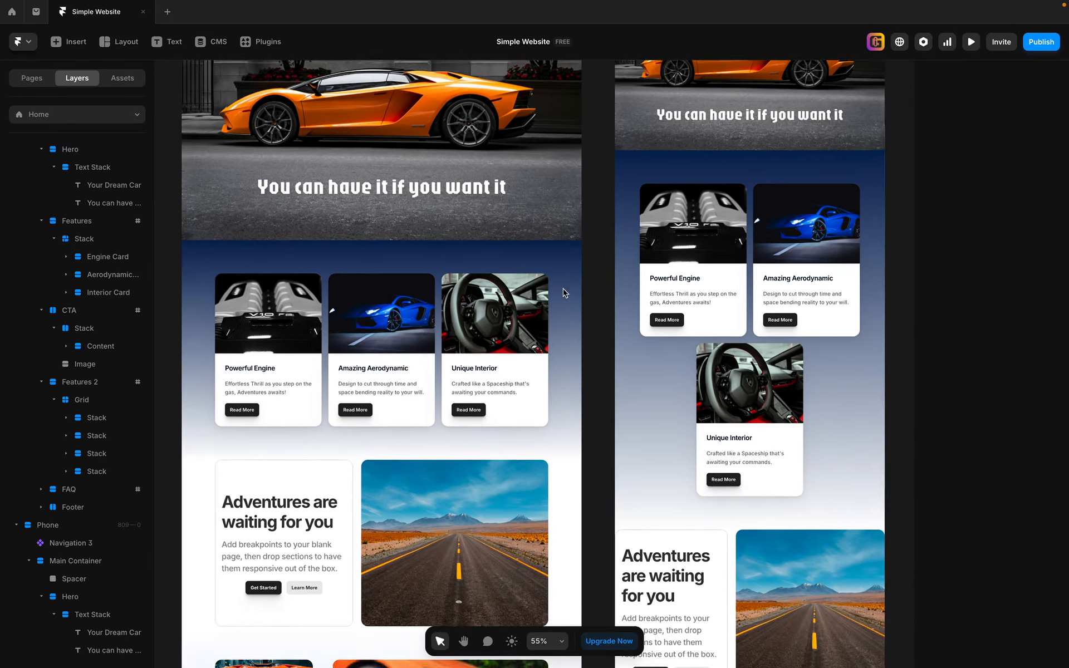
{"action": "left_click", "coordinate": [341, 349]}
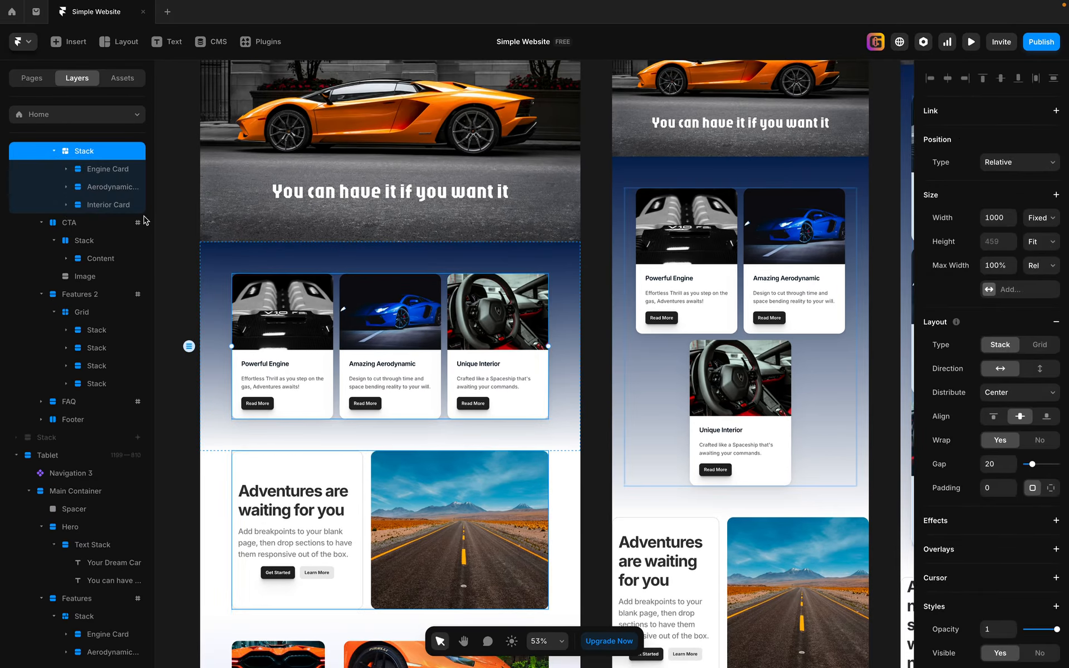
{"action": "scroll", "coordinate": [97, 189], "scroll_direction": "up", "scroll_amount": 1}
{"action": "left_click", "coordinate": [84, 200]}
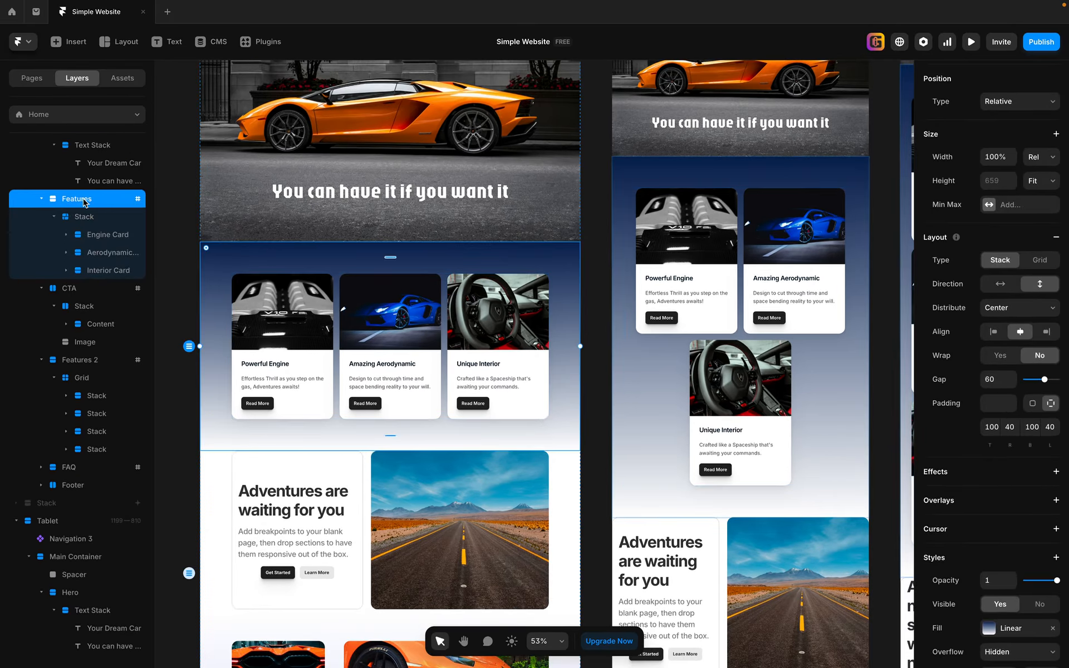
{"action": "left_click", "coordinate": [84, 217]}
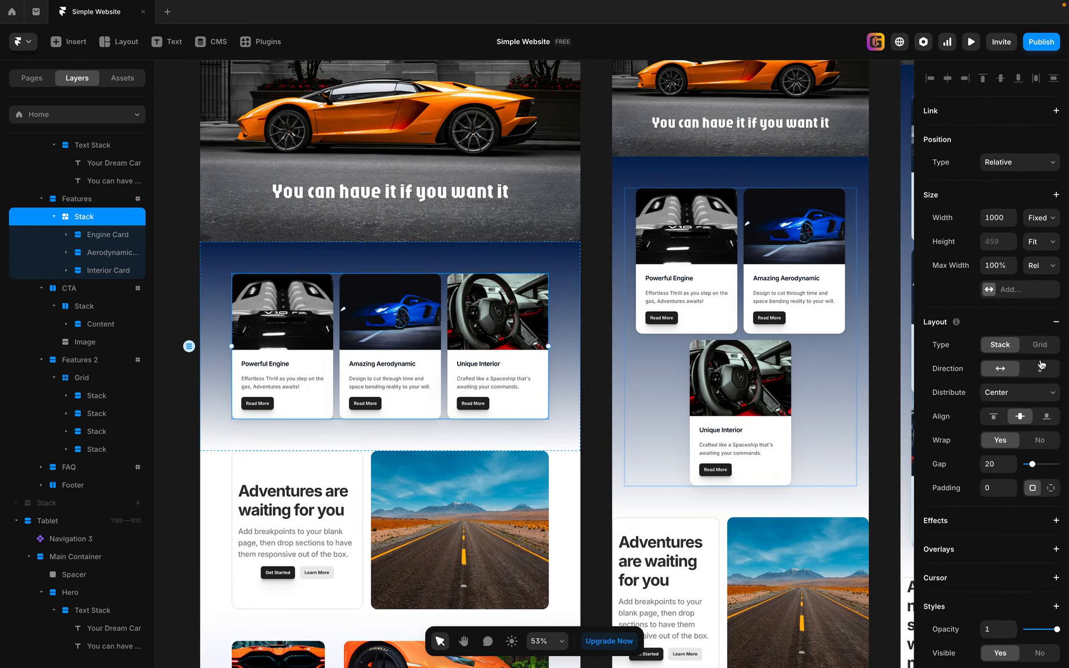
{"action": "scroll", "coordinate": [1042, 360], "scroll_direction": "down", "scroll_amount": 1}
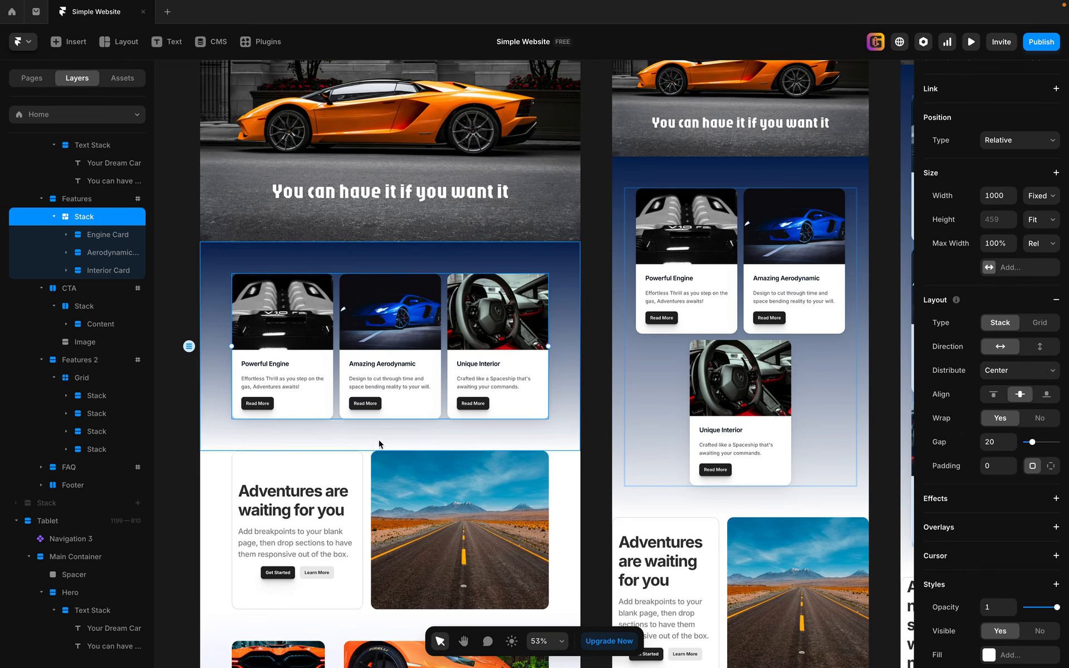
{"action": "left_click", "coordinate": [831, 375]}
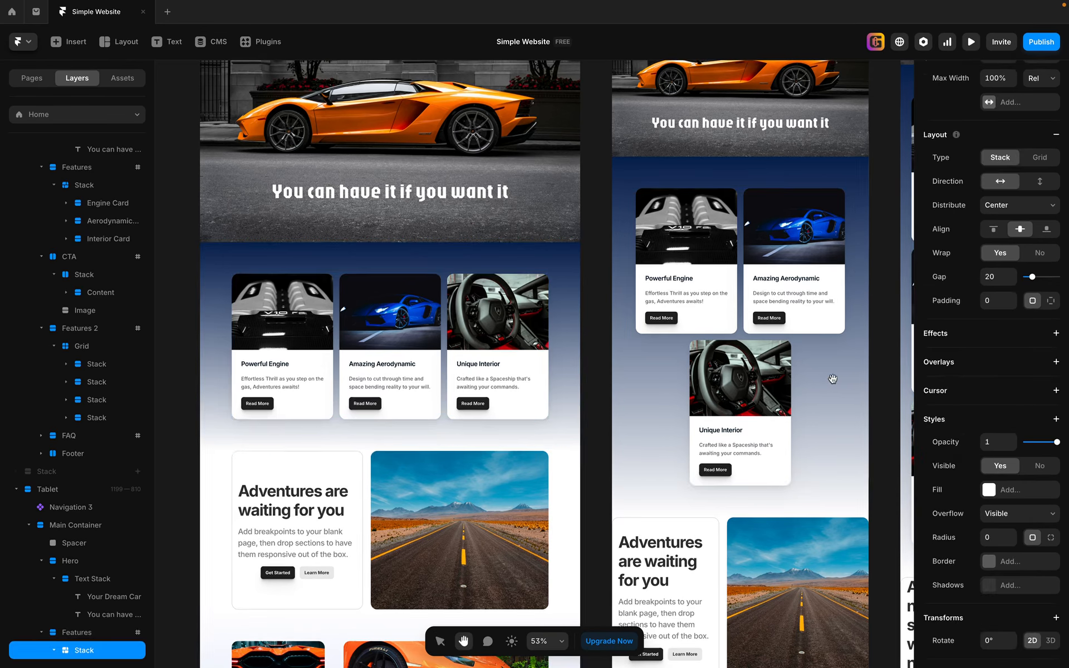
{"action": "scroll", "coordinate": [830, 375], "scroll_direction": "right", "scroll_amount": 3}
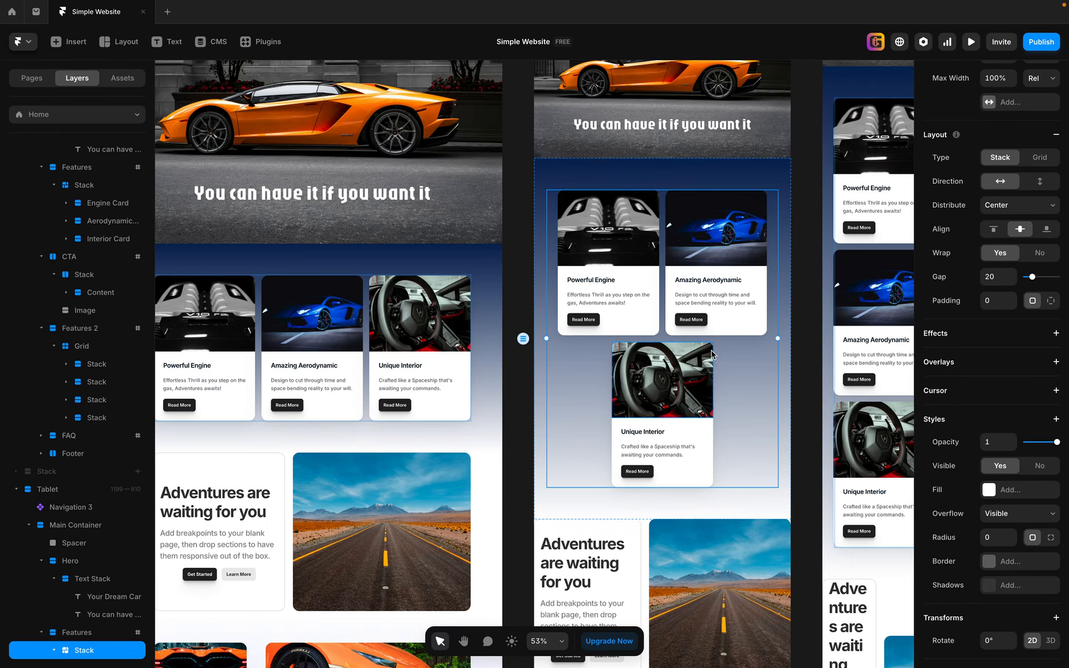
- Set the width of the desktop Features card stack to Fill
{"action": "left_click", "coordinate": [518, 254]}
{"action": "key", "text": "space"}
{"action": "left_click_drag", "start_coordinate": [520, 240], "coordinate": [558, 225]}
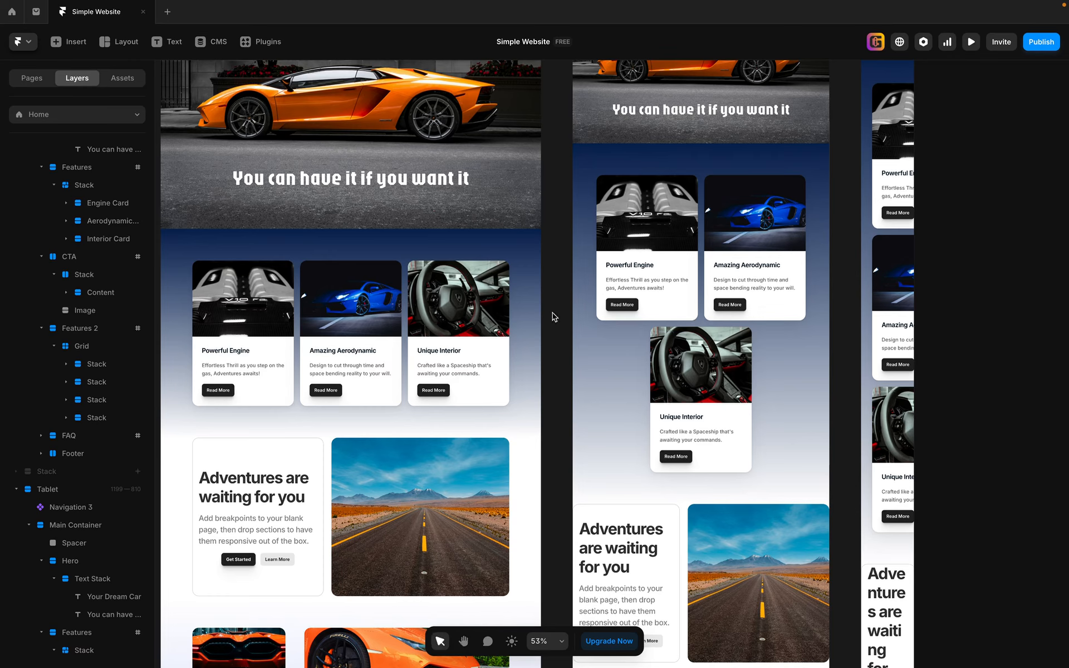
{"action": "scroll", "coordinate": [552, 315], "scroll_direction": "down", "scroll_amount": 3}
{"action": "key", "text": "space"}
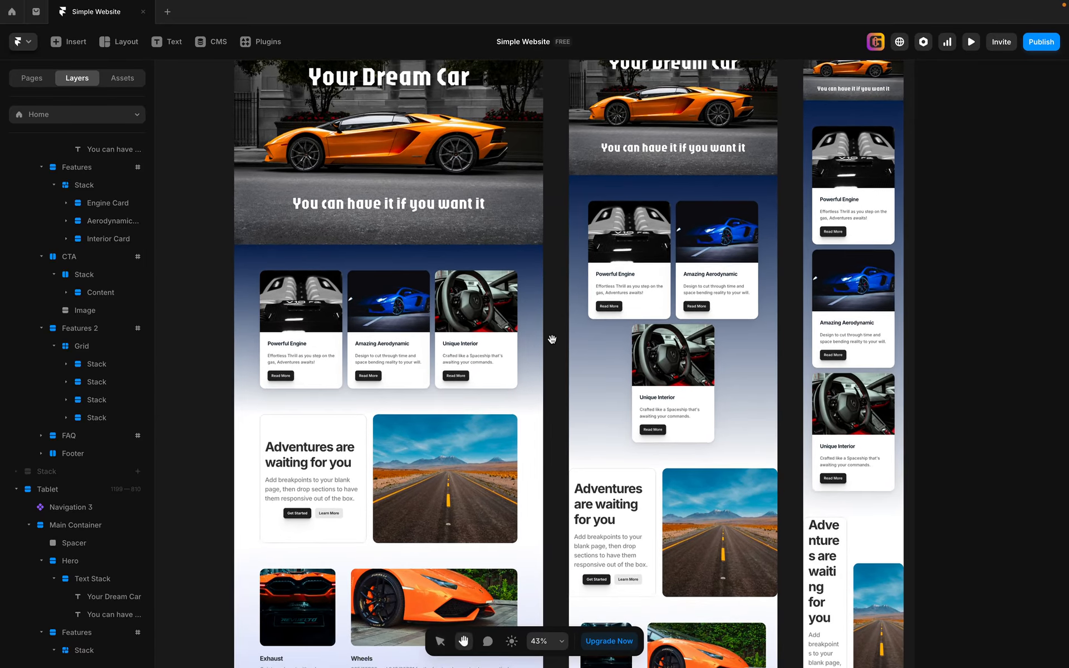
{"action": "left_click_drag", "start_coordinate": [553, 319], "coordinate": [508, 329]}
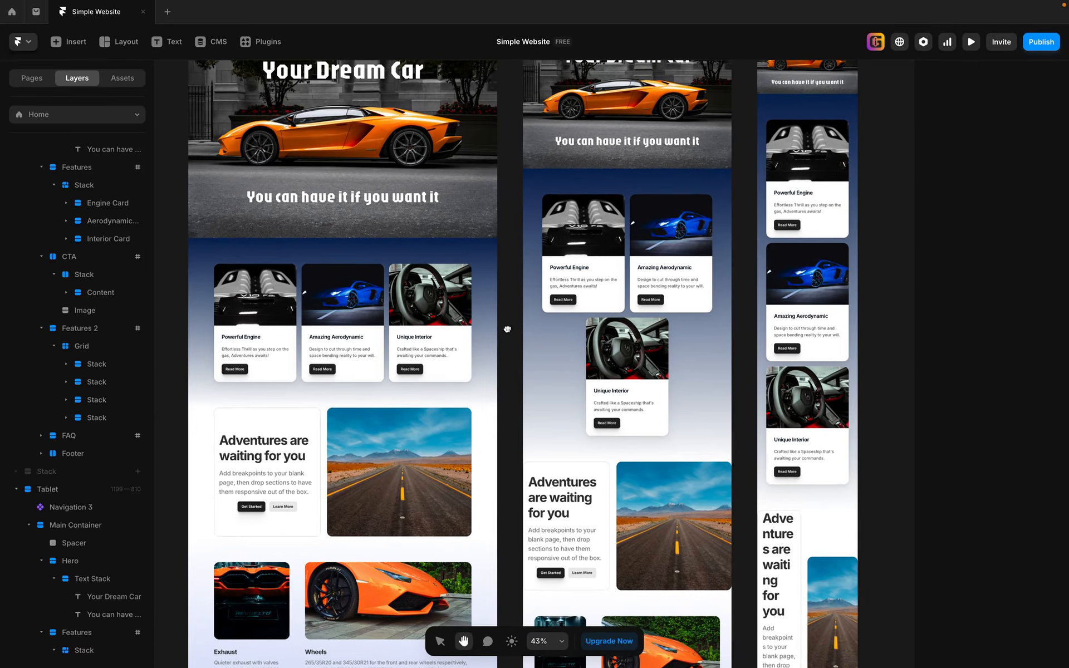
{"action": "left_click", "coordinate": [301, 287]}
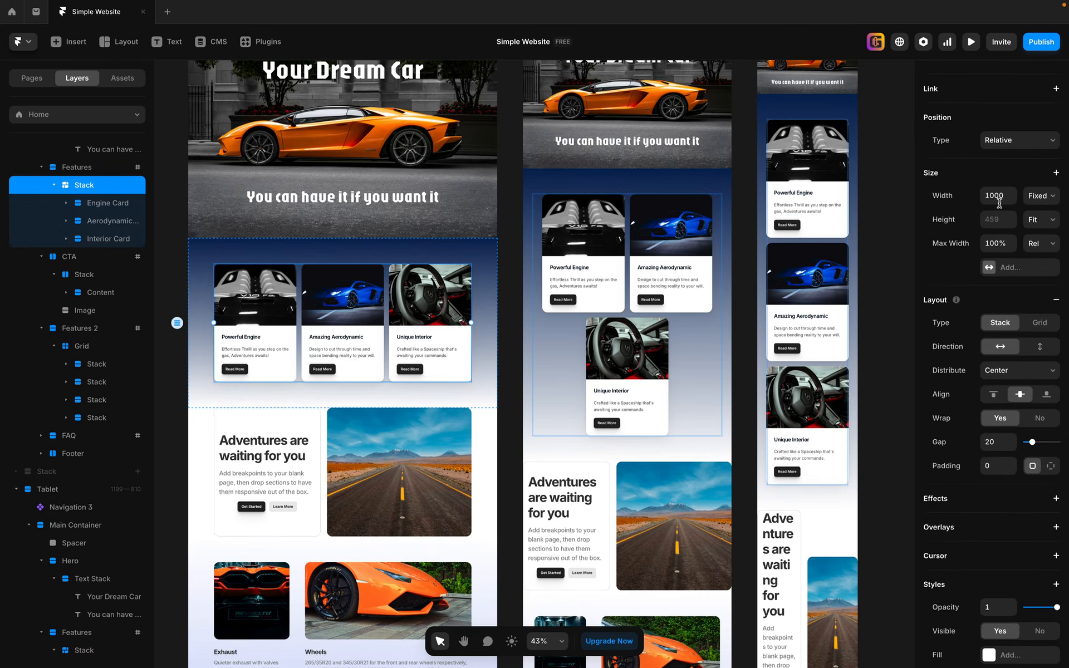
{"action": "left_click", "coordinate": [1044, 201]}
{"action": "left_click", "coordinate": [1045, 222]}
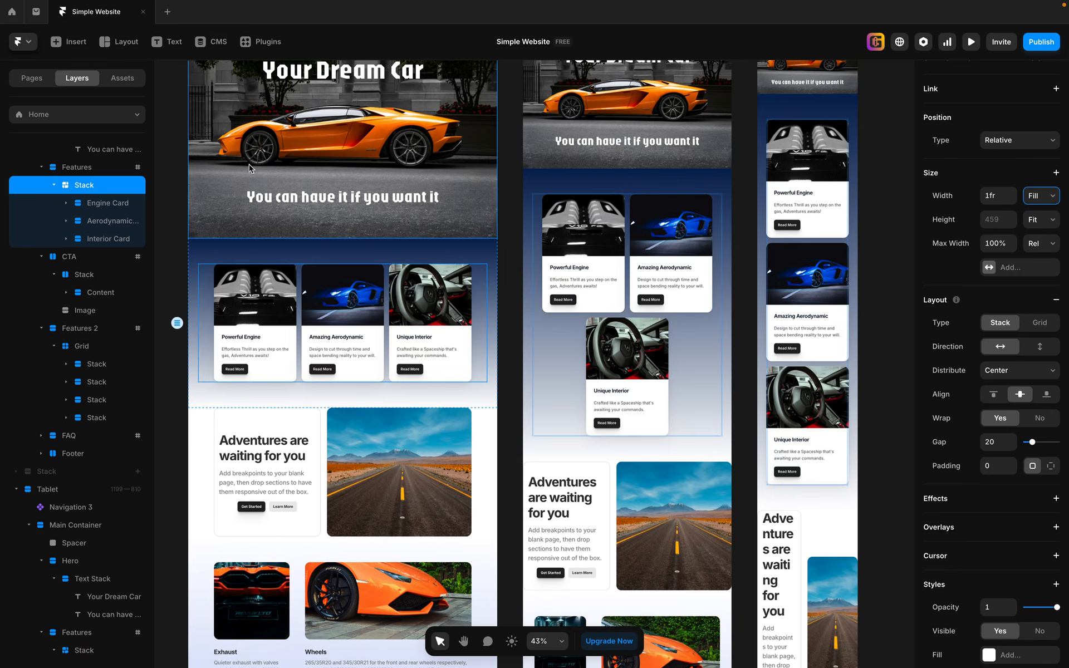
- Set the widths of the desktop Engine, Aerodynamic and Interior cards in the Features section to Fill
{"action": "left_click", "coordinate": [104, 207]}
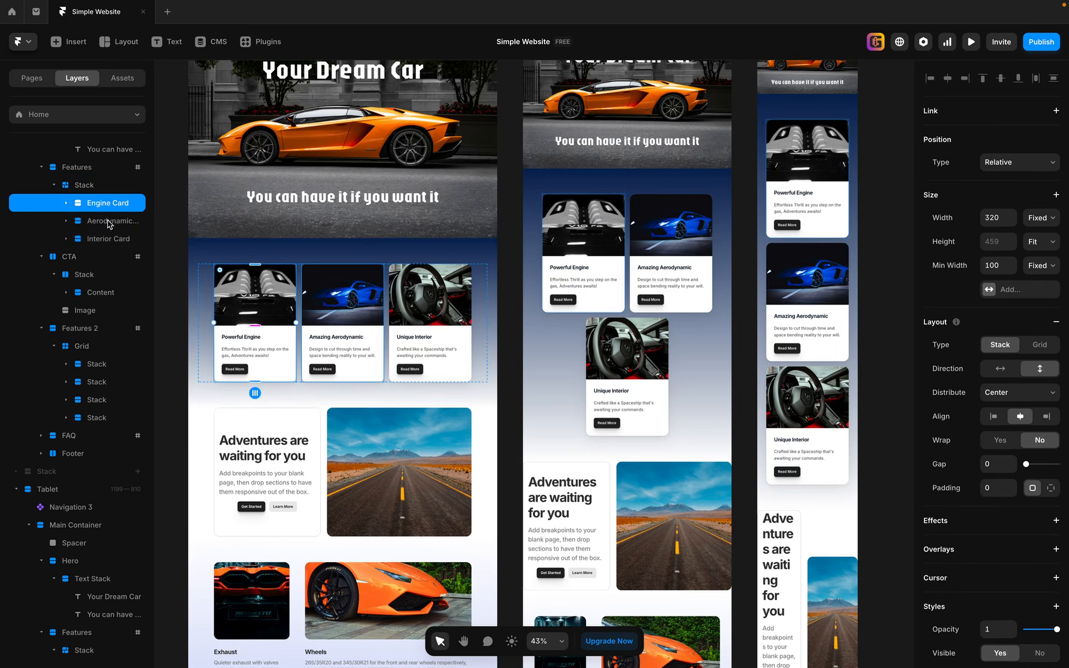
{"action": "left_click", "coordinate": [111, 226], "text": "shift"}
{"action": "left_click", "coordinate": [121, 240], "text": "shift"}
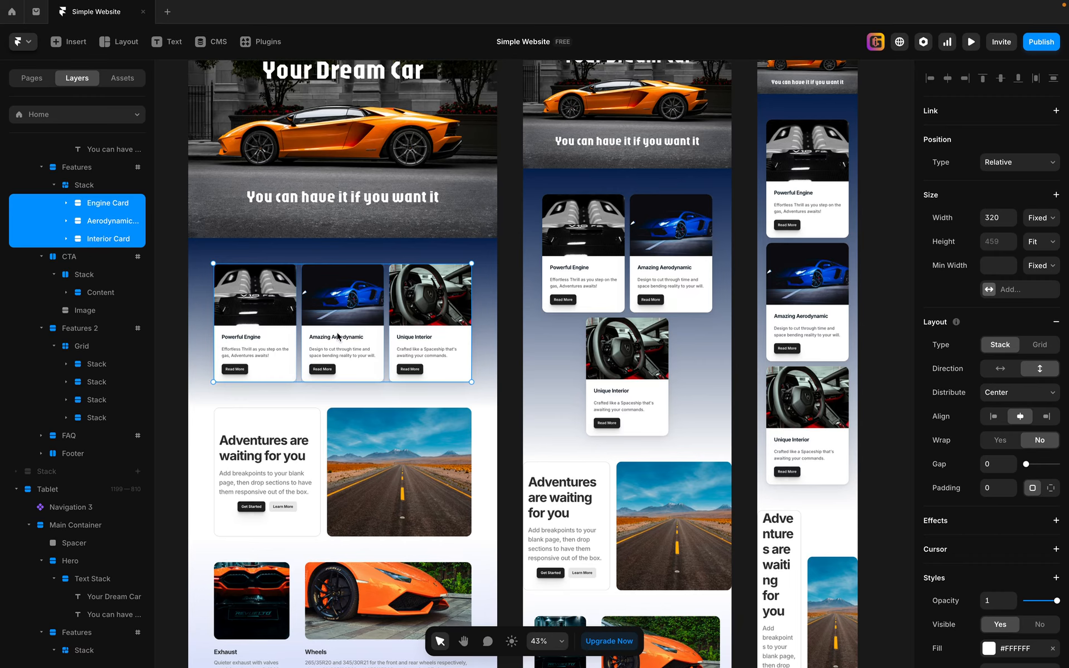
{"action": "left_click", "coordinate": [1043, 219]}
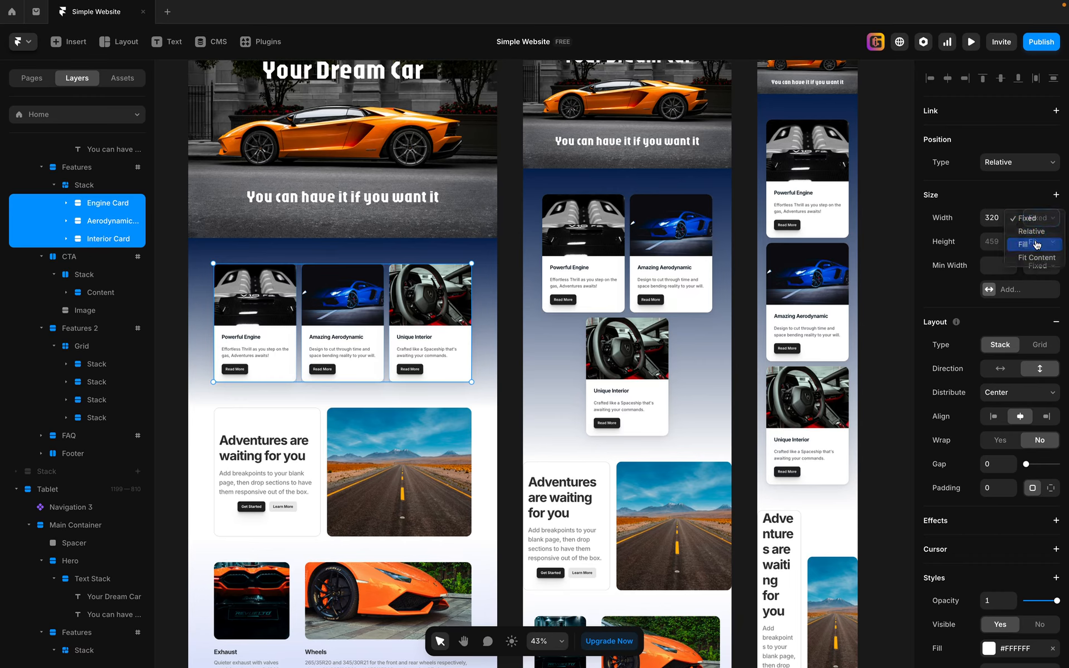
{"action": "left_click", "coordinate": [1036, 245]}
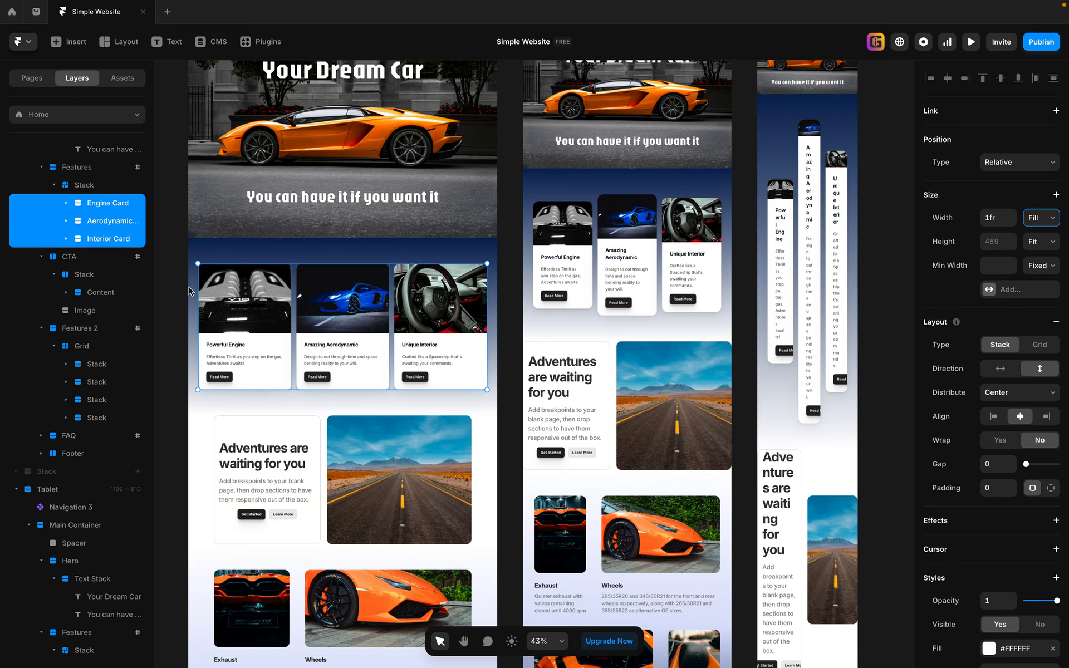
- Give the desktop Features card stack a fixed maximum width of 1000
{"action": "scroll", "coordinate": [340, 329], "scroll_direction": "down", "scroll_amount": 5}
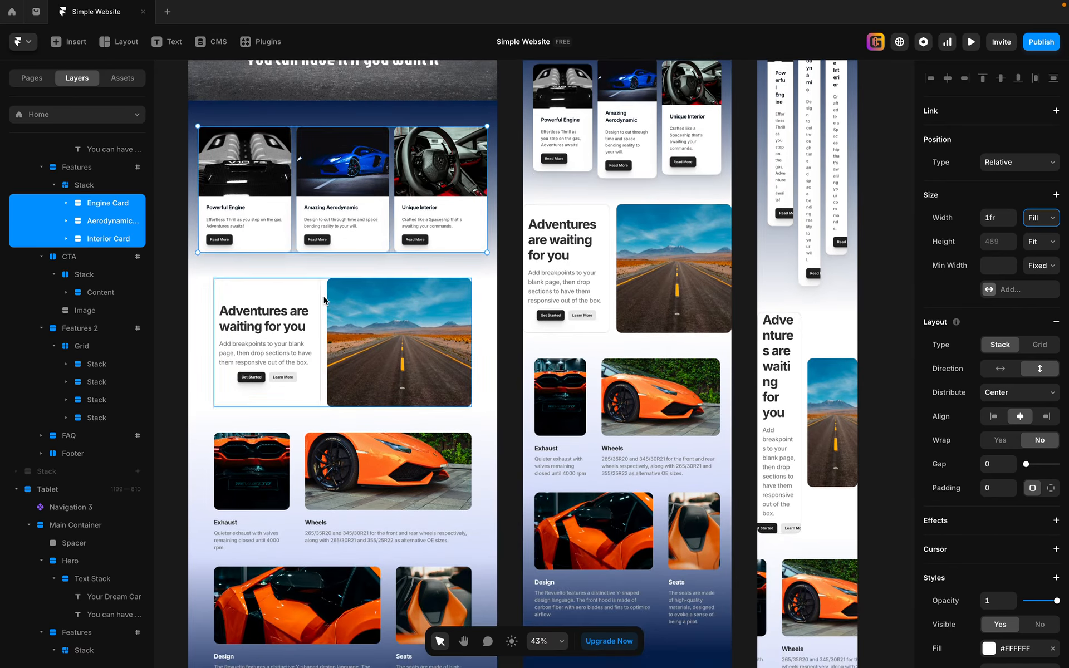
{"action": "scroll", "coordinate": [456, 529], "scroll_direction": "down", "scroll_amount": 3}
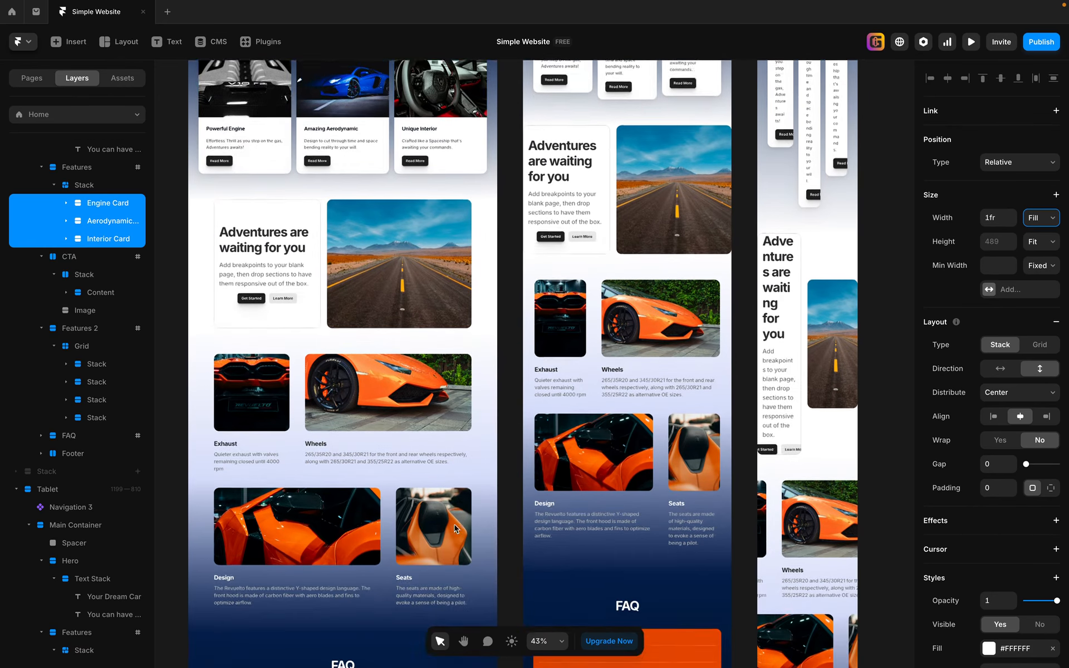
{"action": "scroll", "coordinate": [456, 529], "scroll_direction": "down", "scroll_amount": 2}
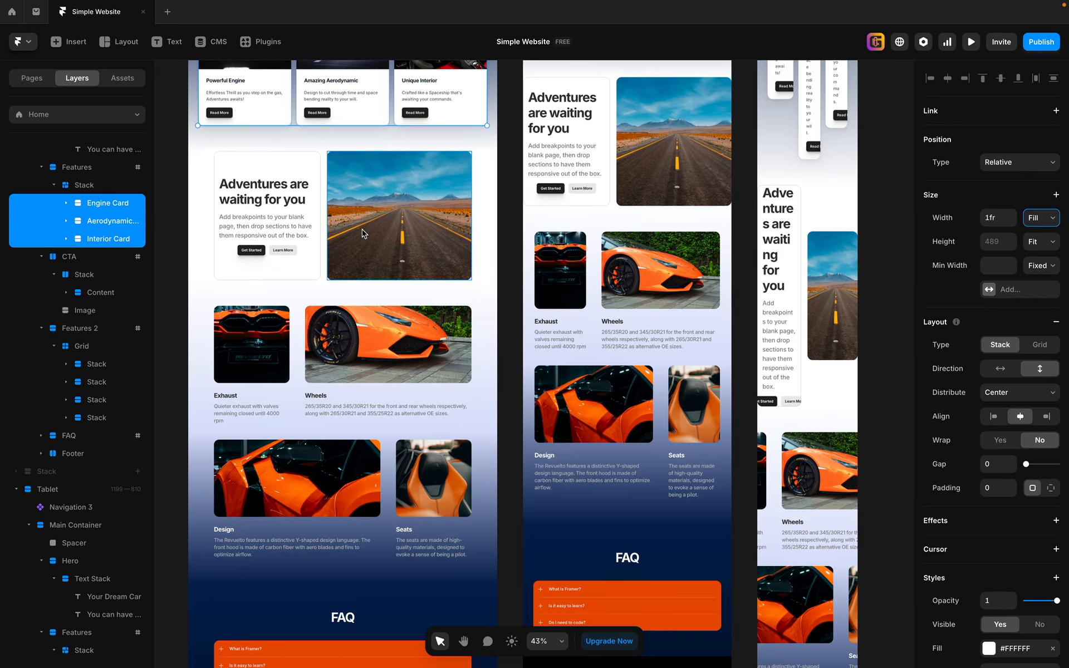
{"action": "scroll", "coordinate": [362, 231], "scroll_direction": "up", "scroll_amount": 7}
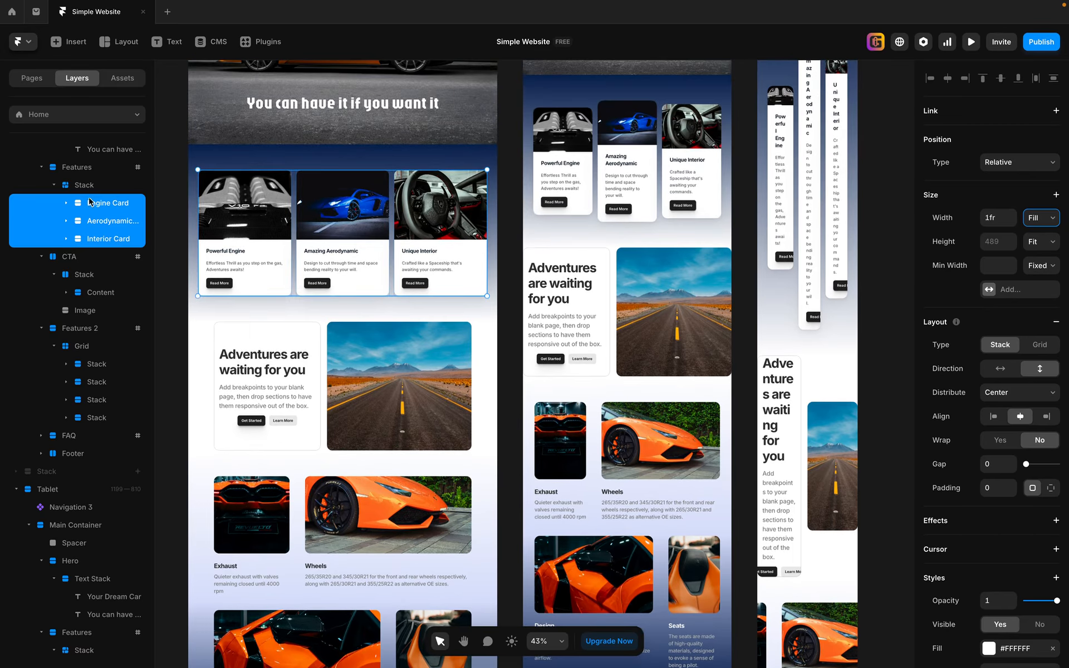
{"action": "left_click", "coordinate": [84, 185]}
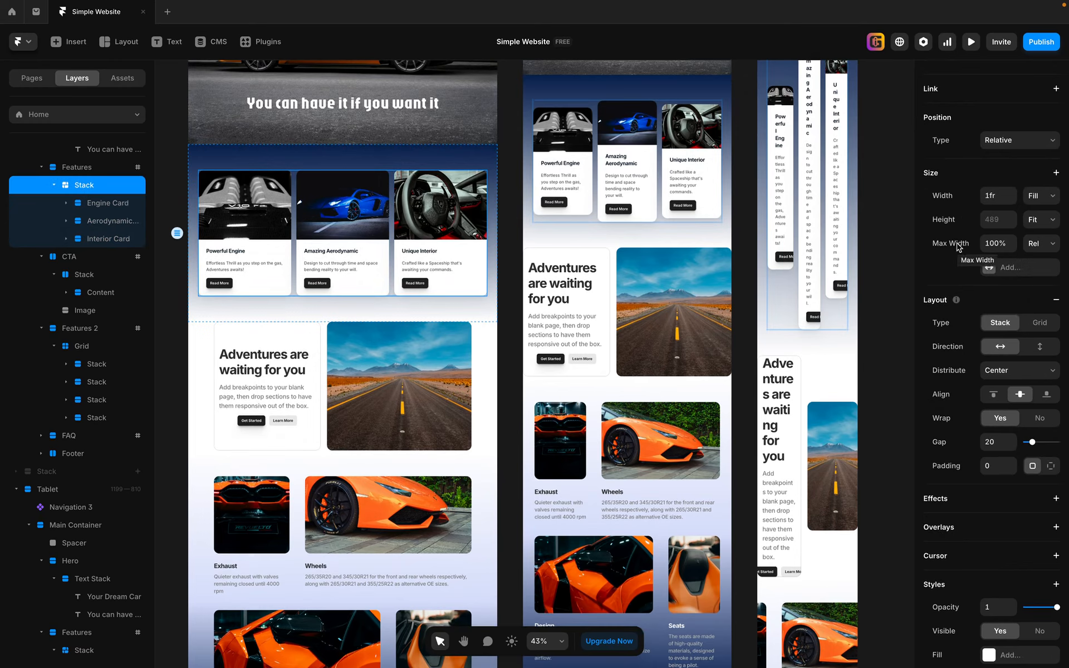
{"action": "left_click", "coordinate": [1048, 247]}
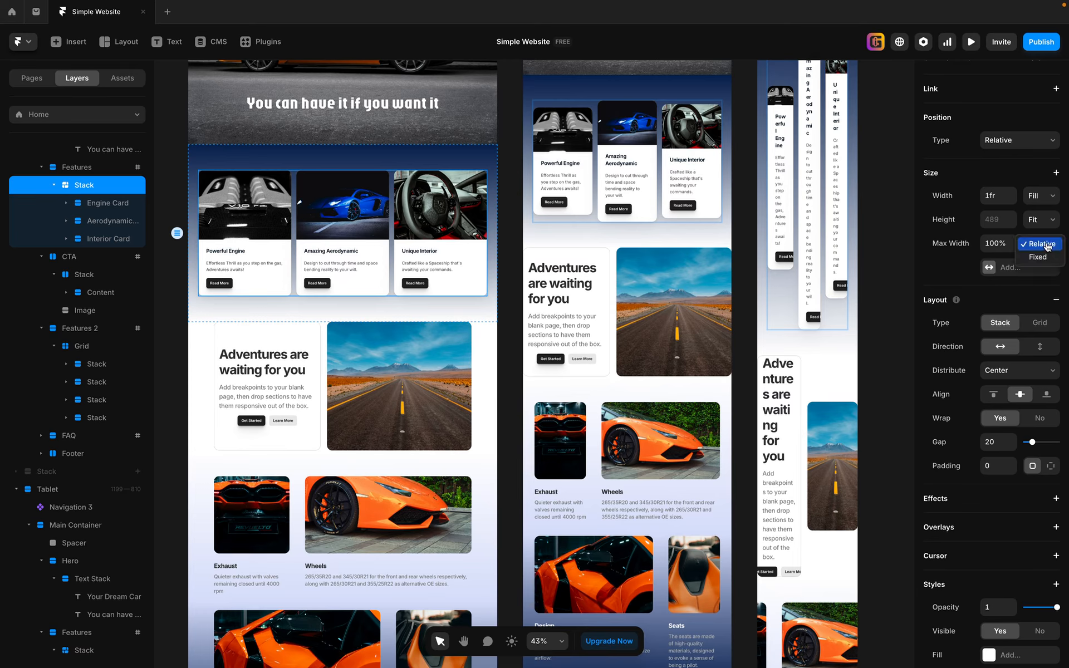
{"action": "left_click", "coordinate": [1051, 258]}
{"action": "left_click", "coordinate": [1003, 241]}
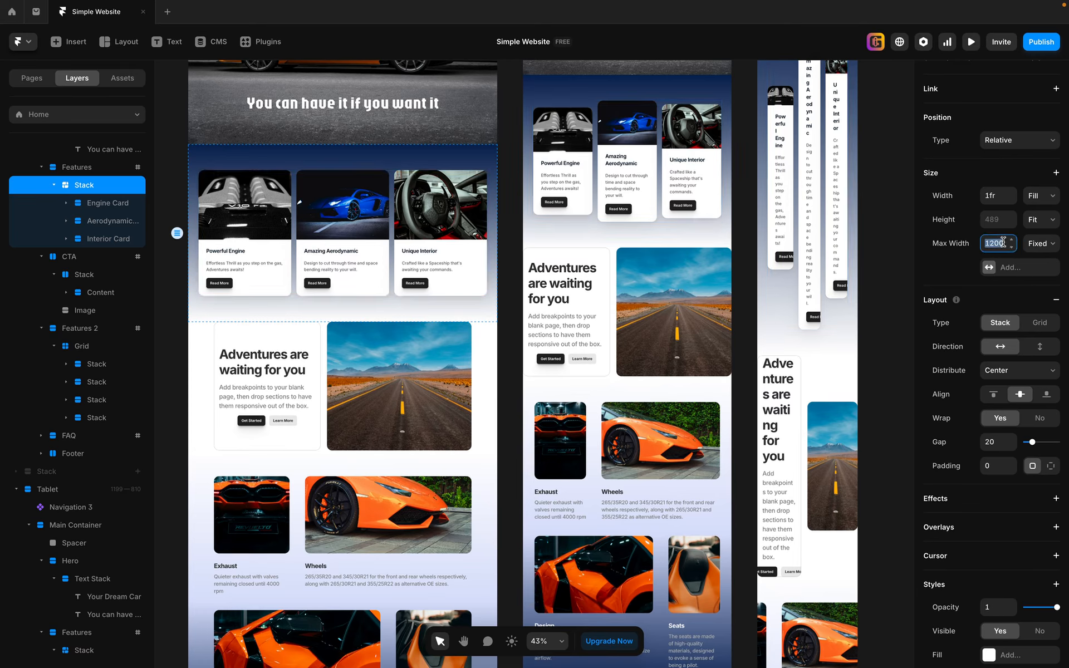
{"action": "type", "text": "1"}
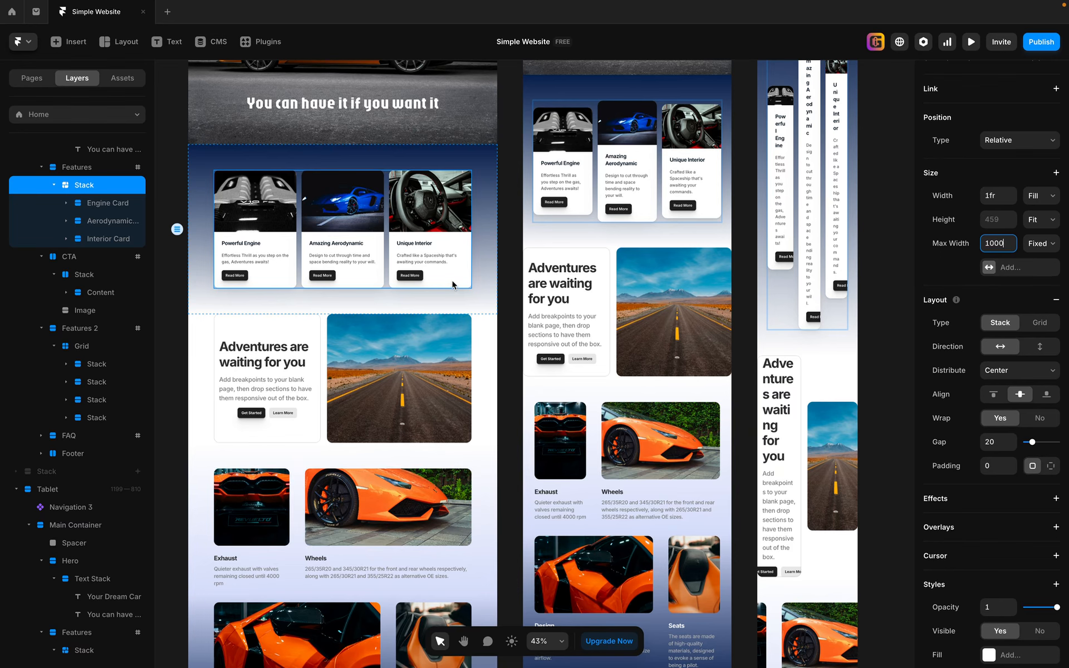
- Align the cards in the tablet Features stack to the top
{"action": "scroll", "coordinate": [451, 301], "scroll_direction": "up", "scroll_amount": 2}
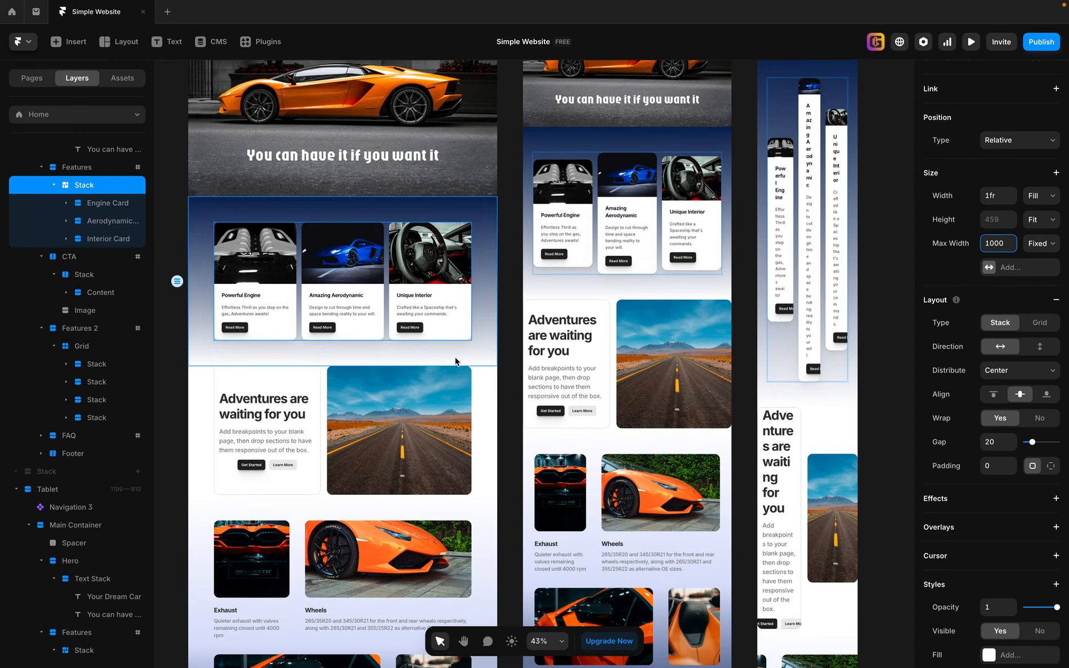
{"action": "left_click", "coordinate": [506, 295]}
{"action": "key", "text": "h"}
{"action": "left_click_drag", "start_coordinate": [501, 306], "coordinate": [389, 335]}
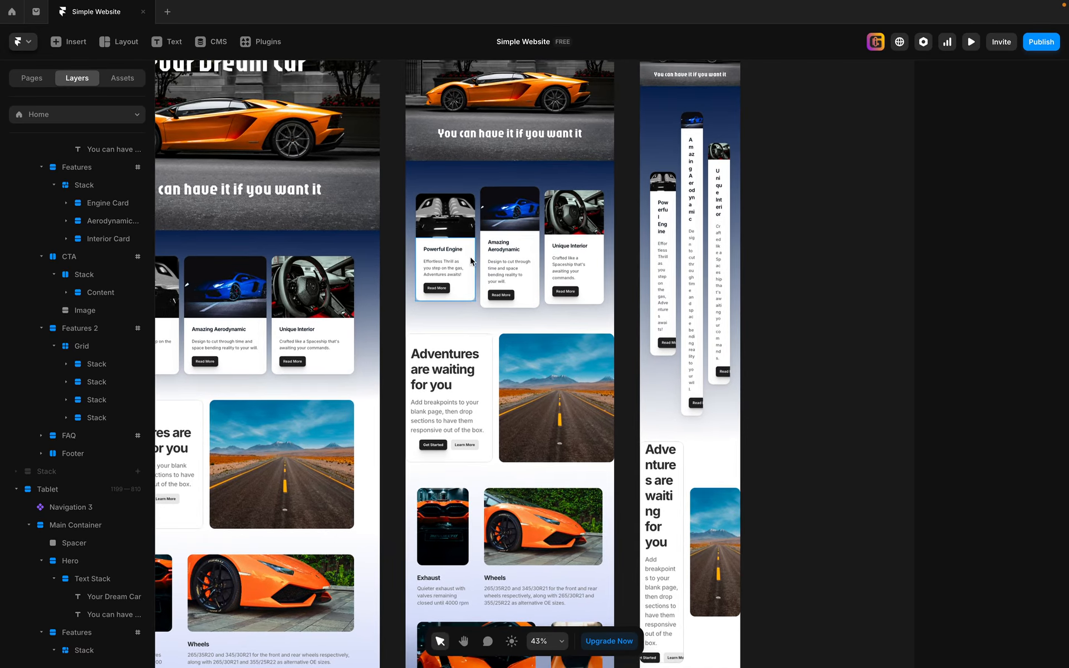
{"action": "left_click", "coordinate": [481, 211]}
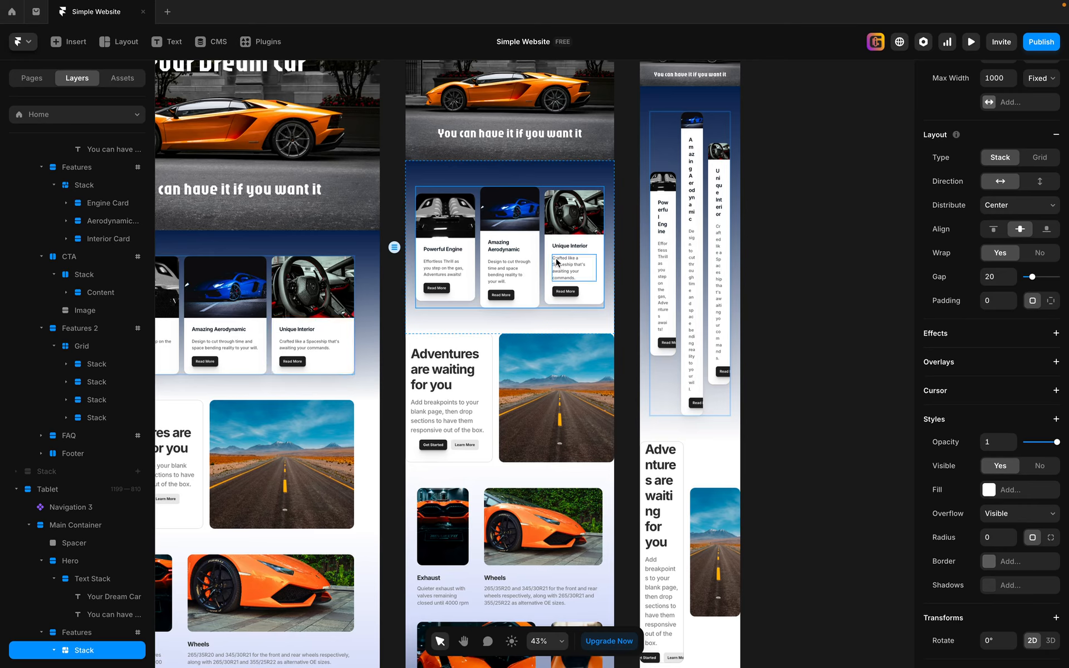
{"action": "scroll", "coordinate": [86, 557], "scroll_direction": "down", "scroll_amount": 4}
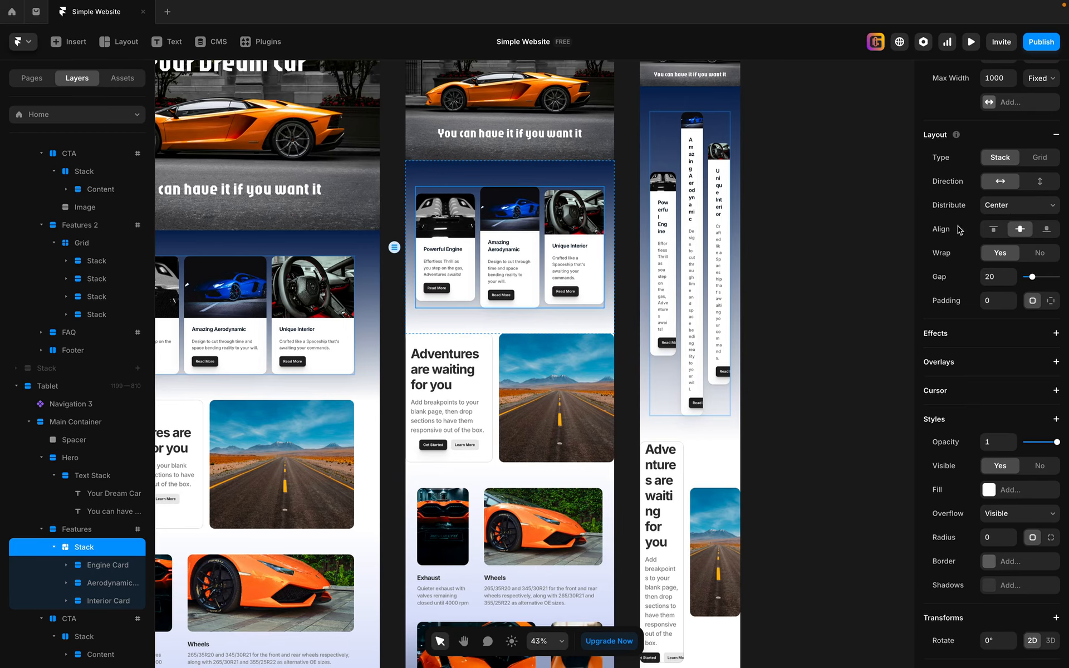
{"action": "left_click", "coordinate": [993, 229]}
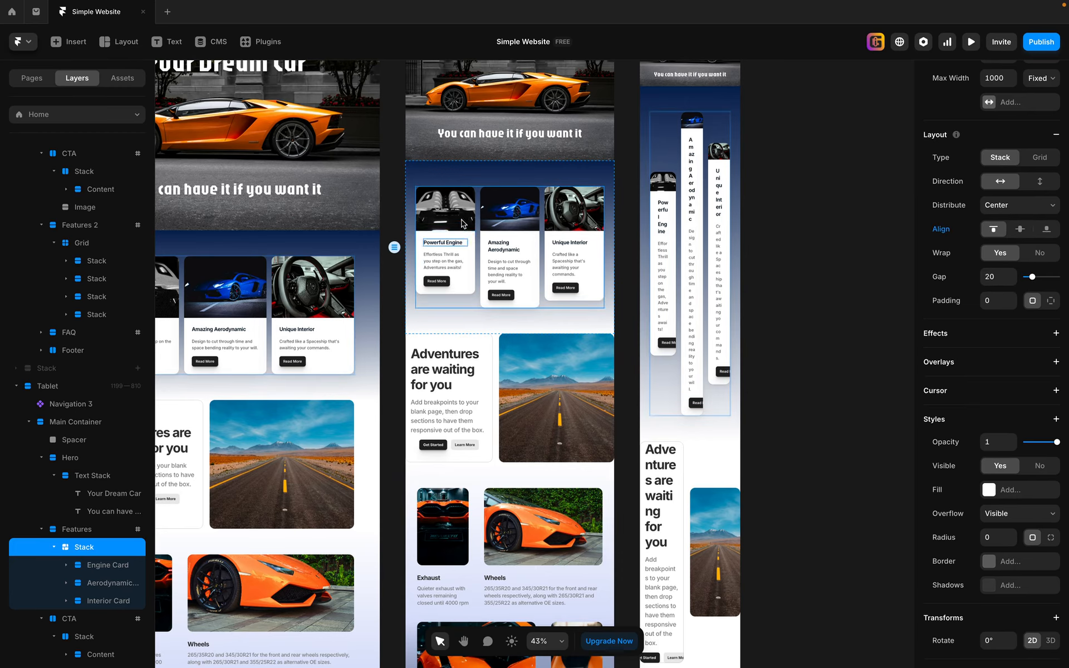
- Preview the tablet breakpoint's Features cards and narrow the preview to 792 px wide to check the layout
{"action": "scroll", "coordinate": [563, 250], "scroll_direction": "up", "scroll_amount": 5}
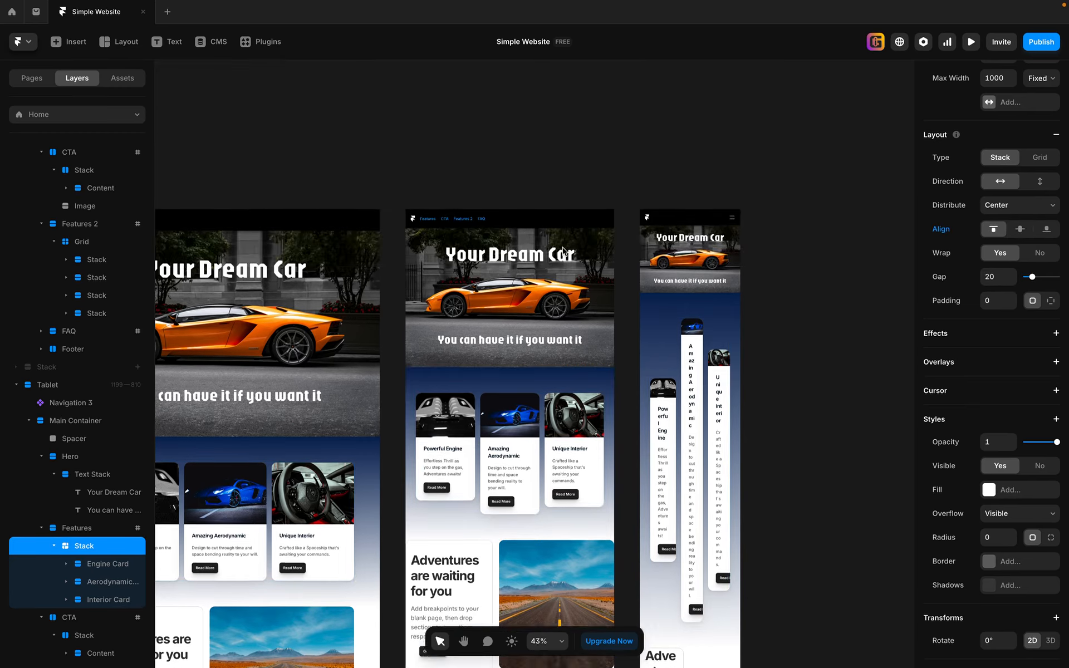
{"action": "key", "text": "ctrl+p"}
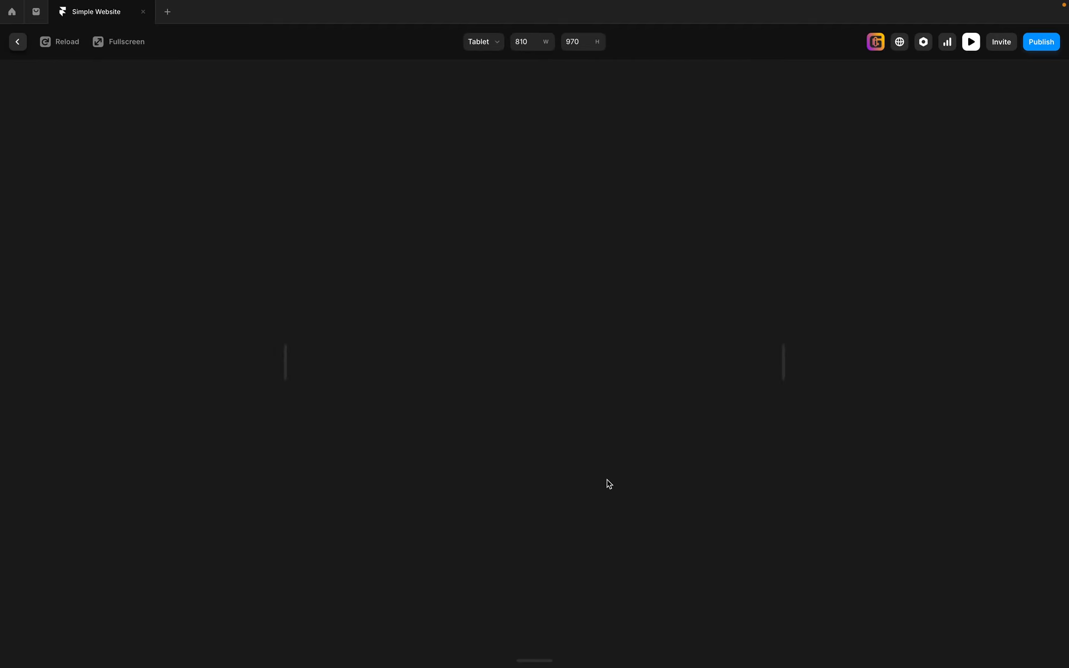
{"action": "scroll", "coordinate": [609, 483], "scroll_direction": "down", "scroll_amount": 4}
{"action": "scroll", "coordinate": [608, 484], "scroll_direction": "down", "scroll_amount": 2}
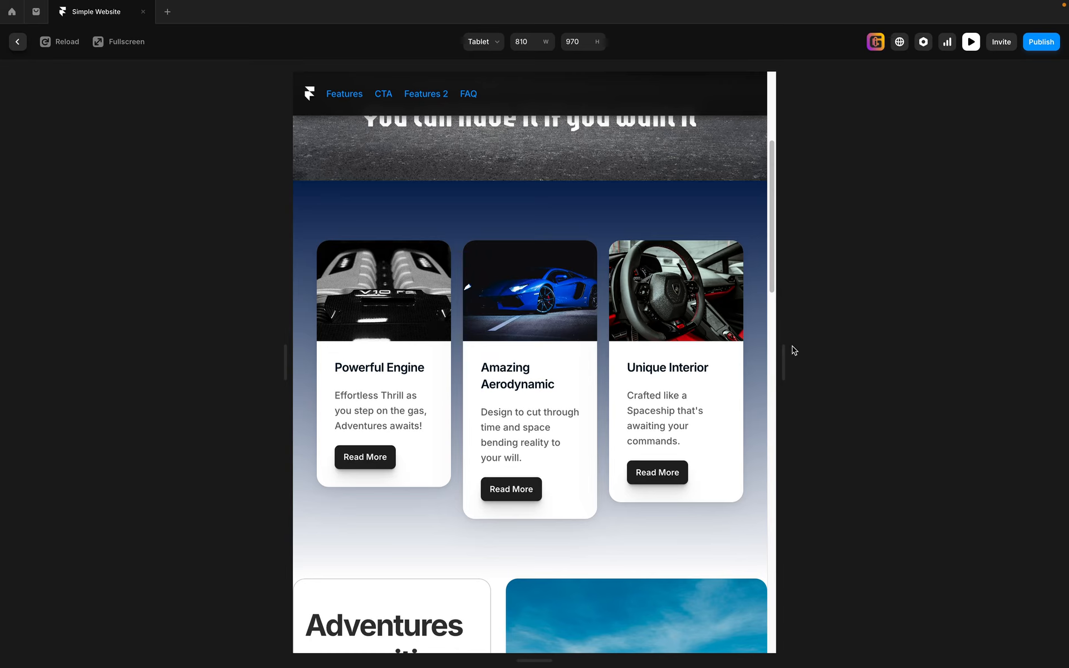
{"action": "mouse_move", "coordinate": [786, 366]}
{"action": "left_mouse_down"}
{"action": "mouse_move", "coordinate": [809, 366]}
{"action": "mouse_move", "coordinate": [771, 363]}
{"action": "mouse_move", "coordinate": [852, 368]}
{"action": "mouse_move", "coordinate": [778, 365]}
{"action": "left_mouse_up"}
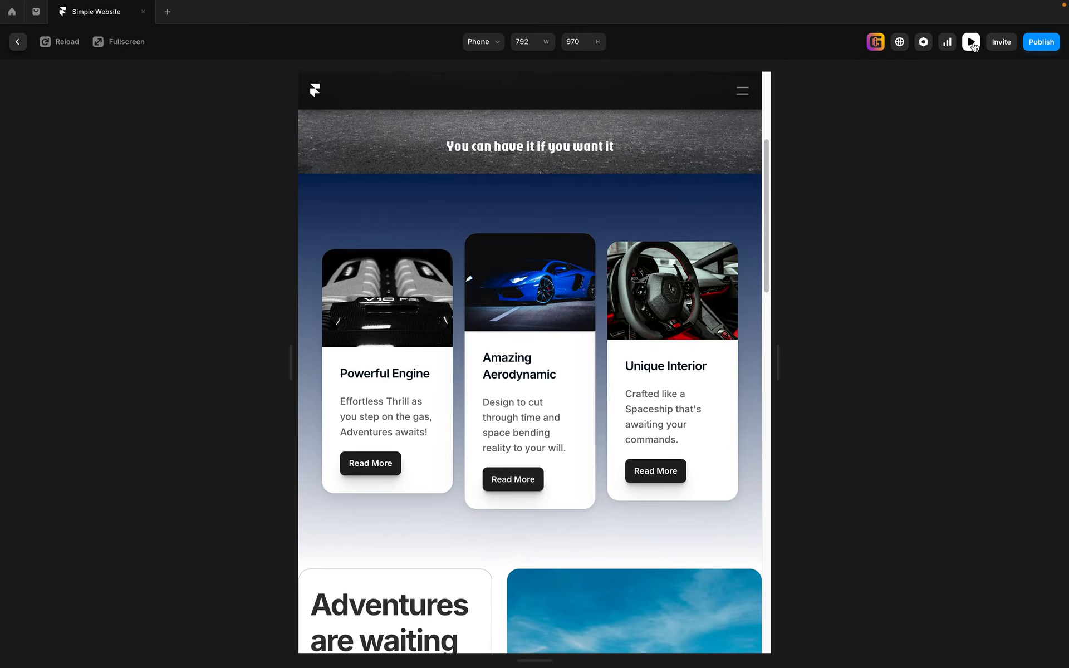
{"action": "left_click", "coordinate": [971, 42]}
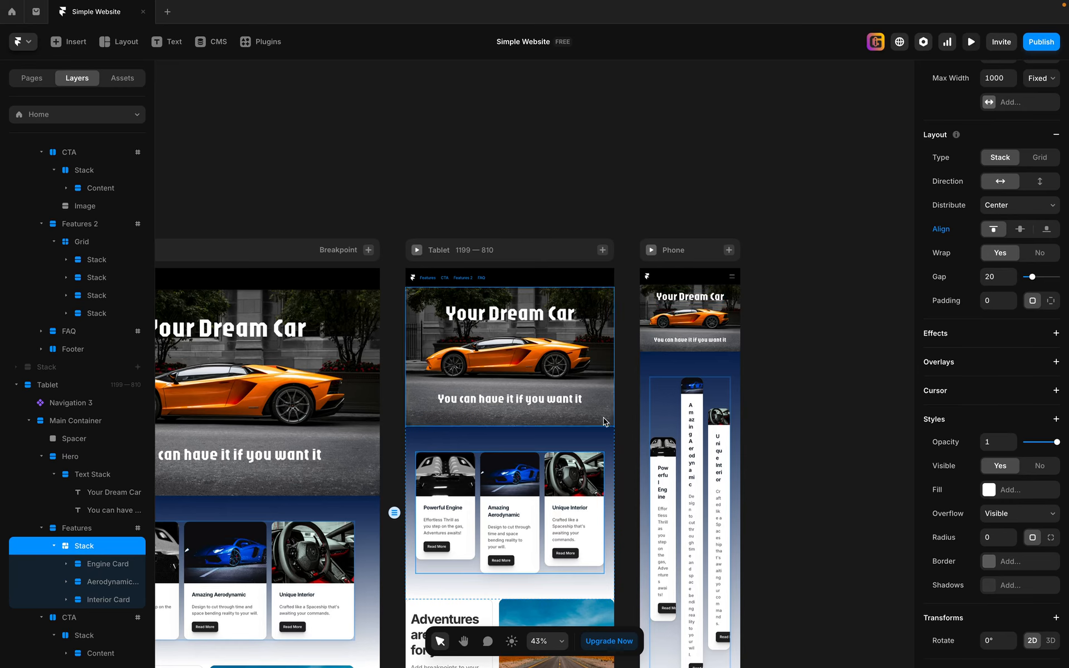
- Switch the tablet Features card stack to a vertical direction and set its gap to 30
{"action": "scroll", "coordinate": [615, 413], "scroll_direction": "down", "scroll_amount": 5}
{"action": "scroll", "coordinate": [615, 413], "scroll_direction": "down", "scroll_amount": 2}
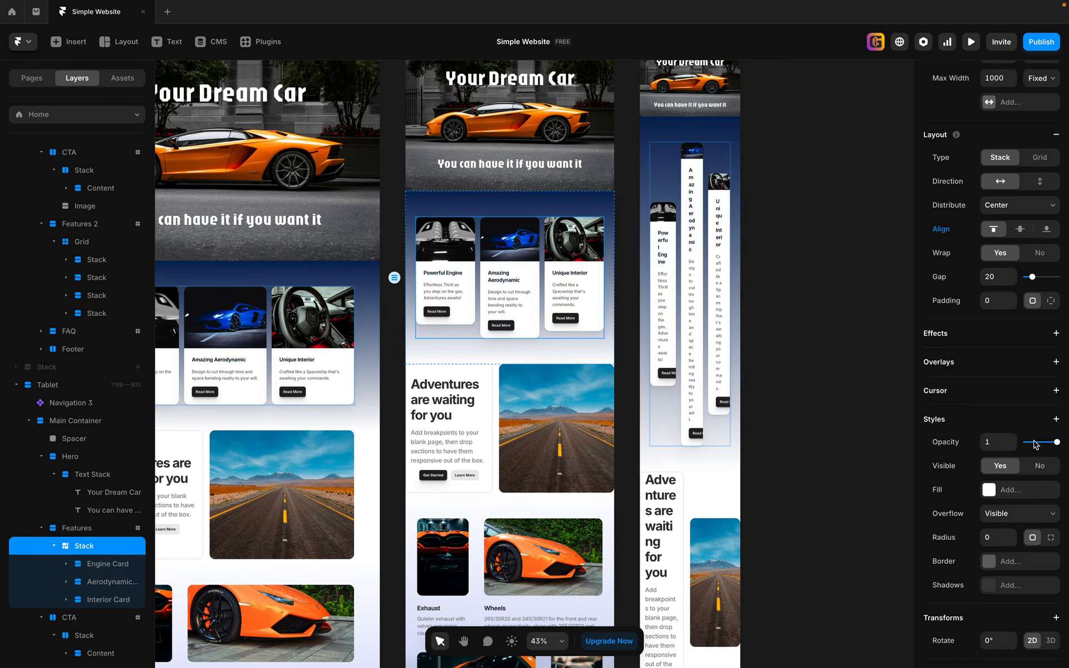
{"action": "left_click", "coordinate": [1041, 182]}
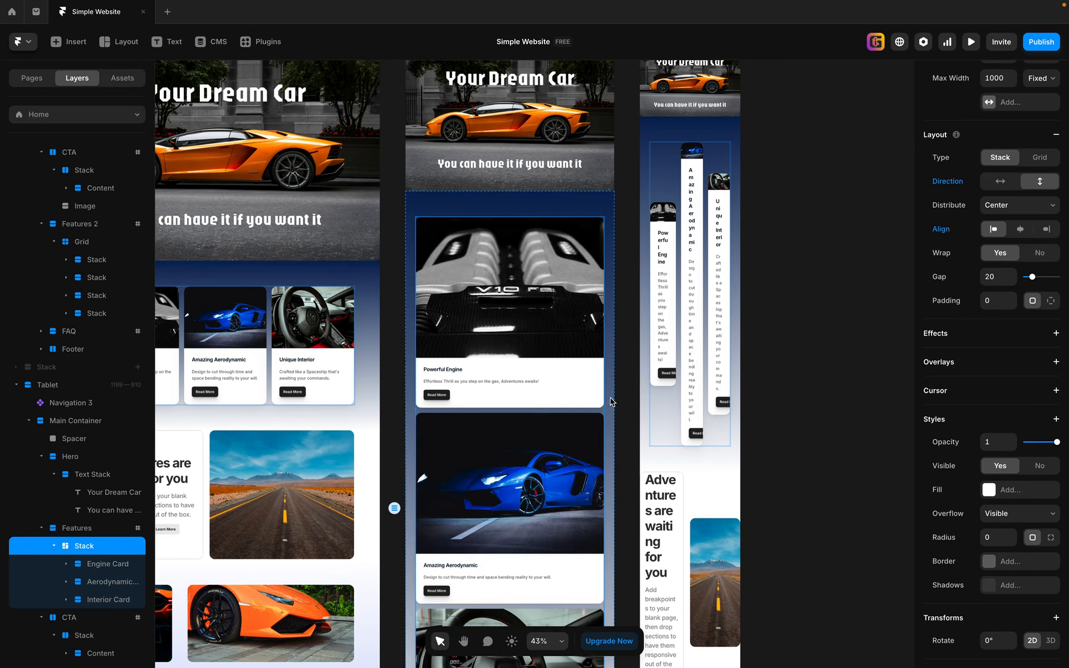
{"action": "scroll", "coordinate": [590, 413], "scroll_direction": "down", "scroll_amount": 5}
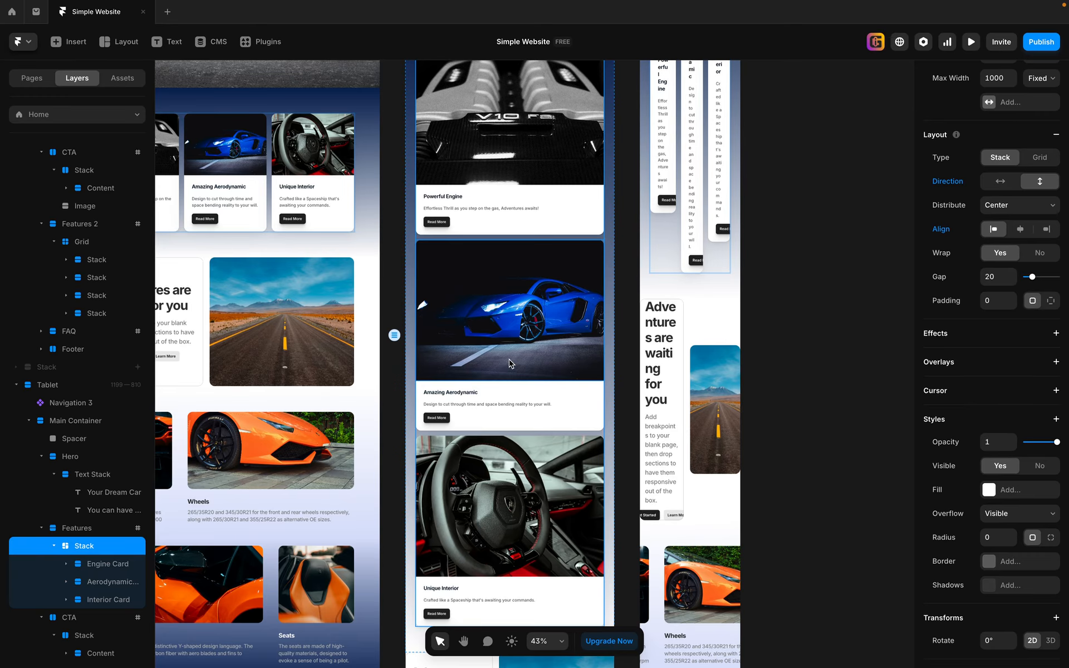
{"action": "scroll", "coordinate": [511, 364], "scroll_direction": "up", "scroll_amount": 1}
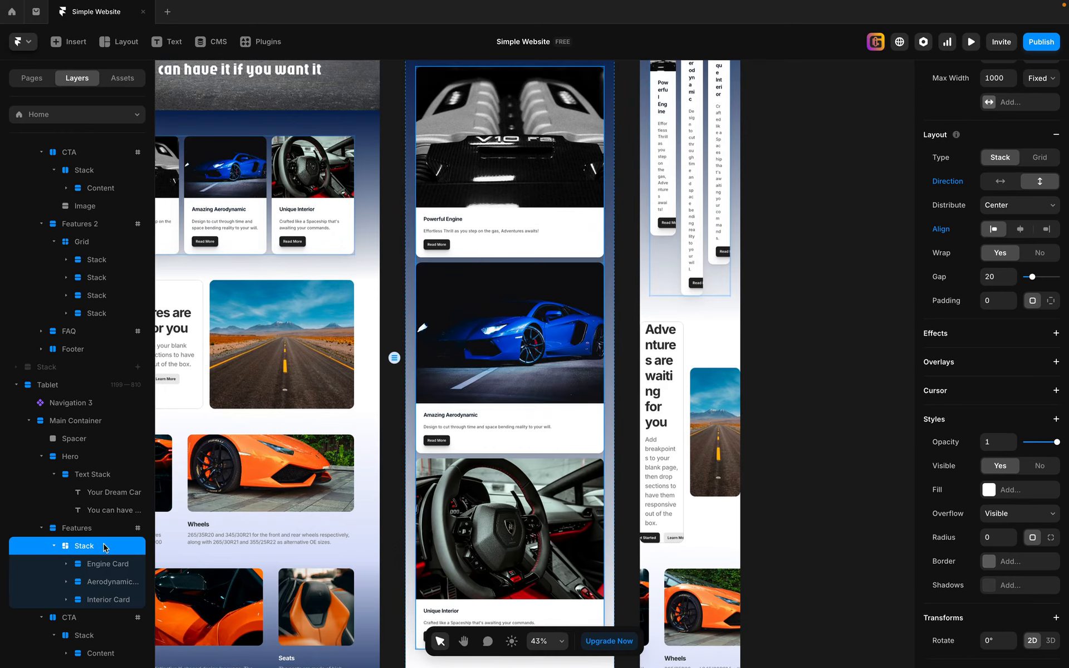
{"action": "left_click", "coordinate": [1013, 274]}
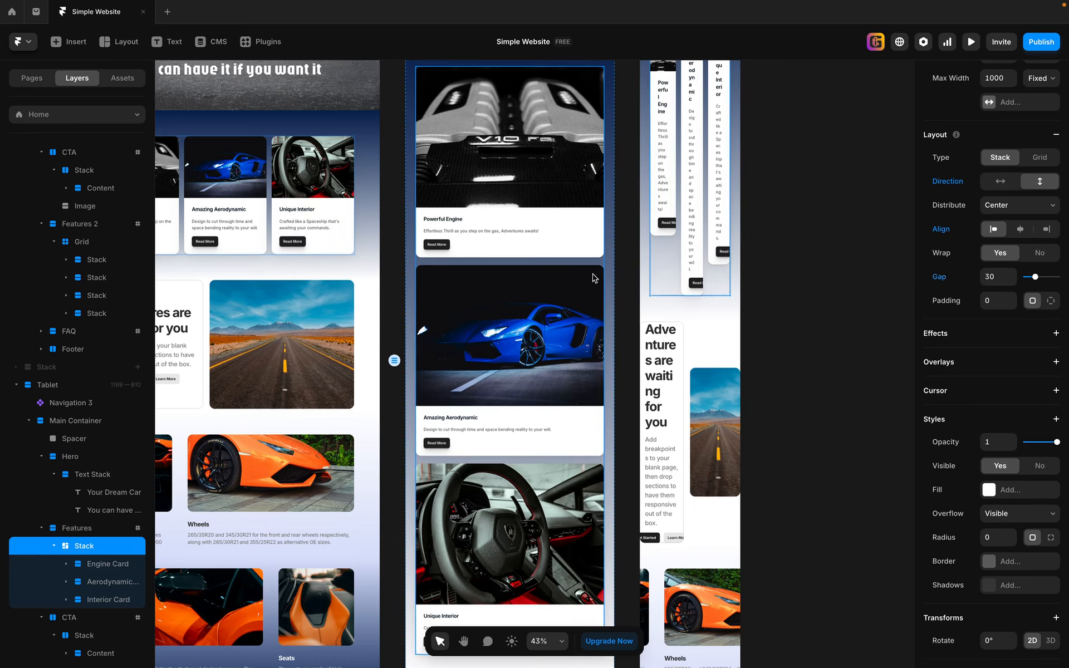
{"action": "scroll", "coordinate": [572, 329], "scroll_direction": "up", "scroll_amount": 1}
{"action": "scroll", "coordinate": [572, 334], "scroll_direction": "up", "scroll_amount": 5}
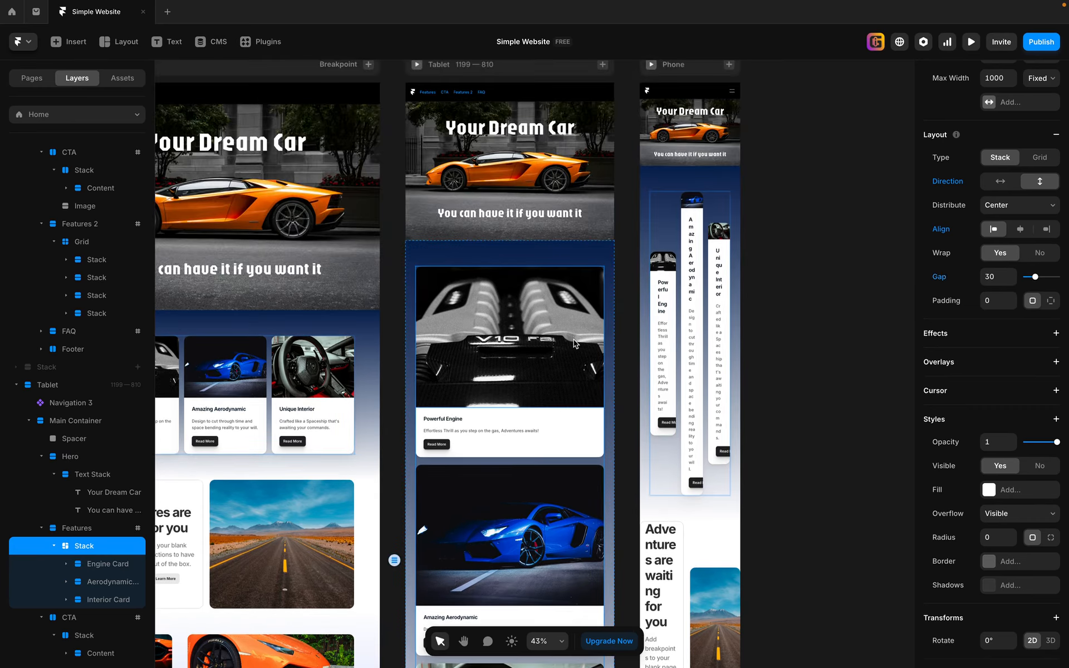
{"action": "scroll", "coordinate": [576, 344], "scroll_direction": "down", "scroll_amount": 8}
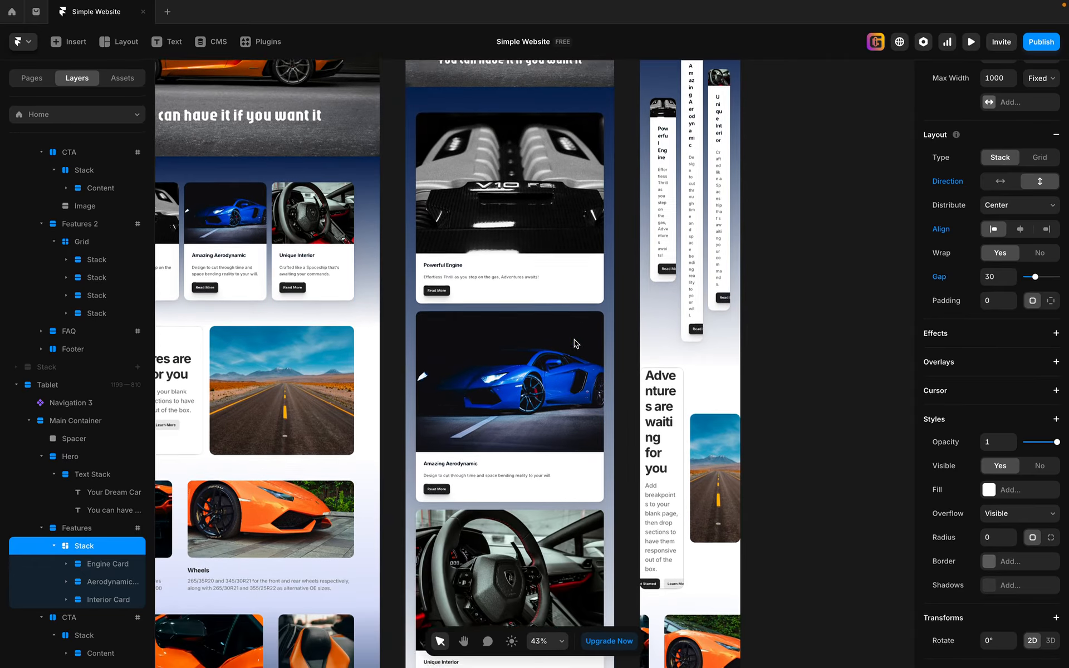
{"action": "scroll", "coordinate": [574, 338], "scroll_direction": "up", "scroll_amount": 7}
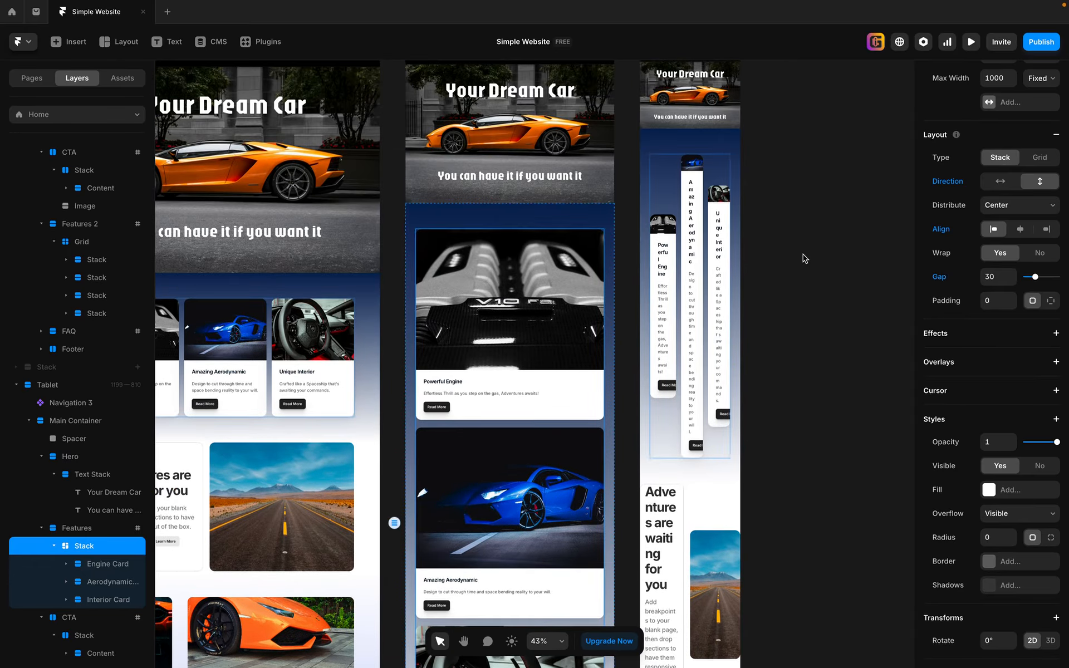
- Set the phone Features section's top and bottom padding to 60
{"action": "left_click", "coordinate": [803, 257]}
{"action": "scroll", "coordinate": [768, 254], "scroll_direction": "right", "scroll_amount": 2}
{"action": "scroll", "coordinate": [768, 253], "scroll_direction": "up", "scroll_amount": 1}
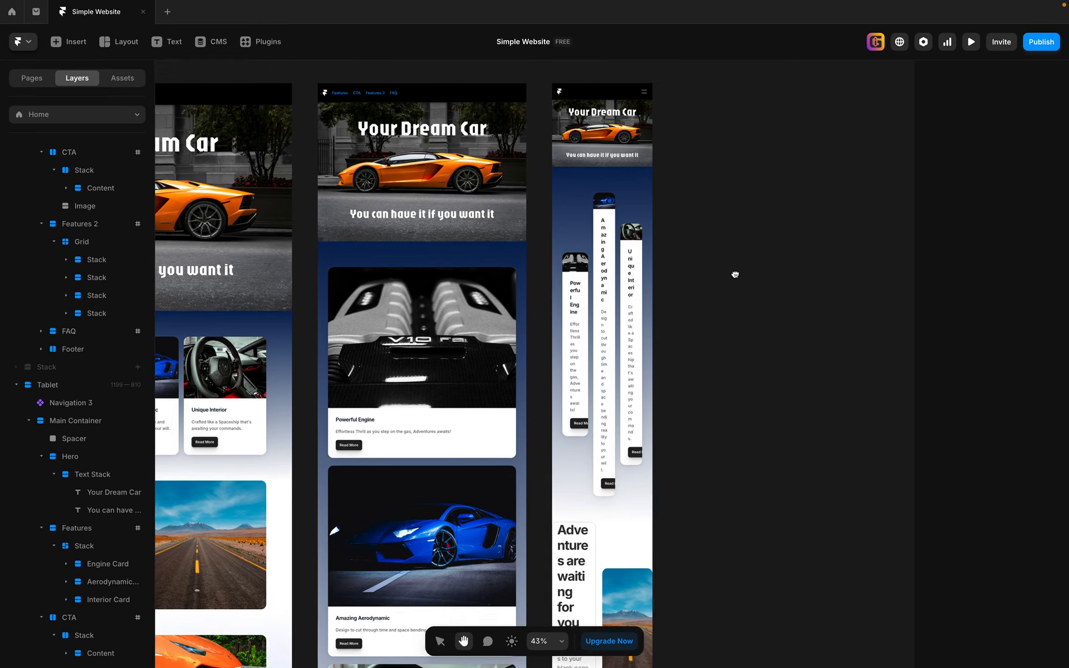
{"action": "left_click", "coordinate": [575, 215]}
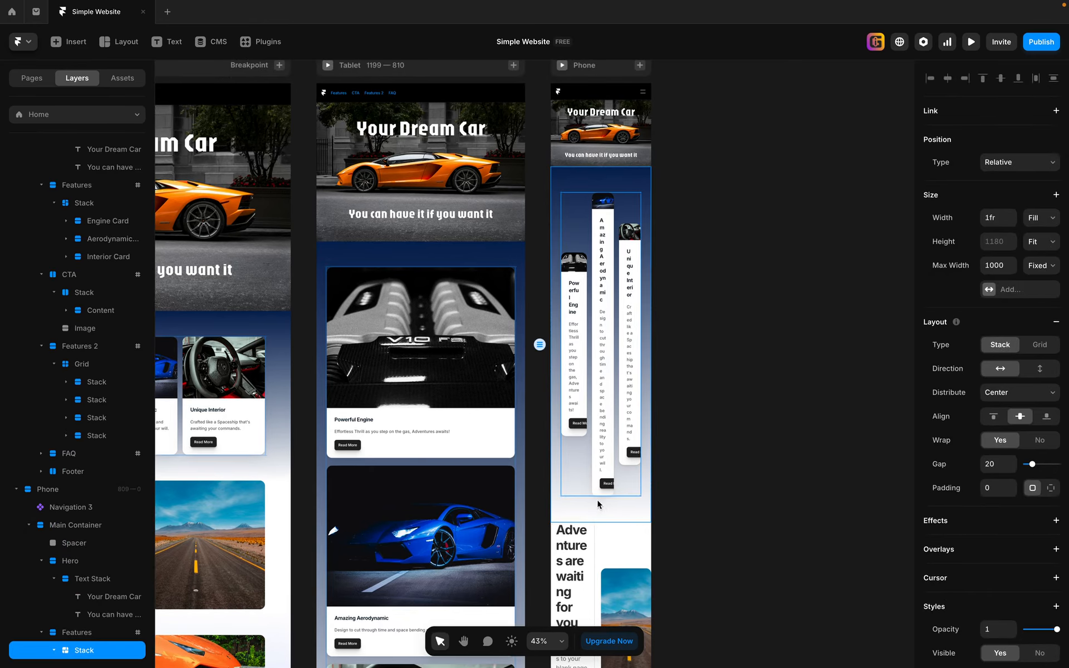
{"action": "left_click", "coordinate": [79, 635]}
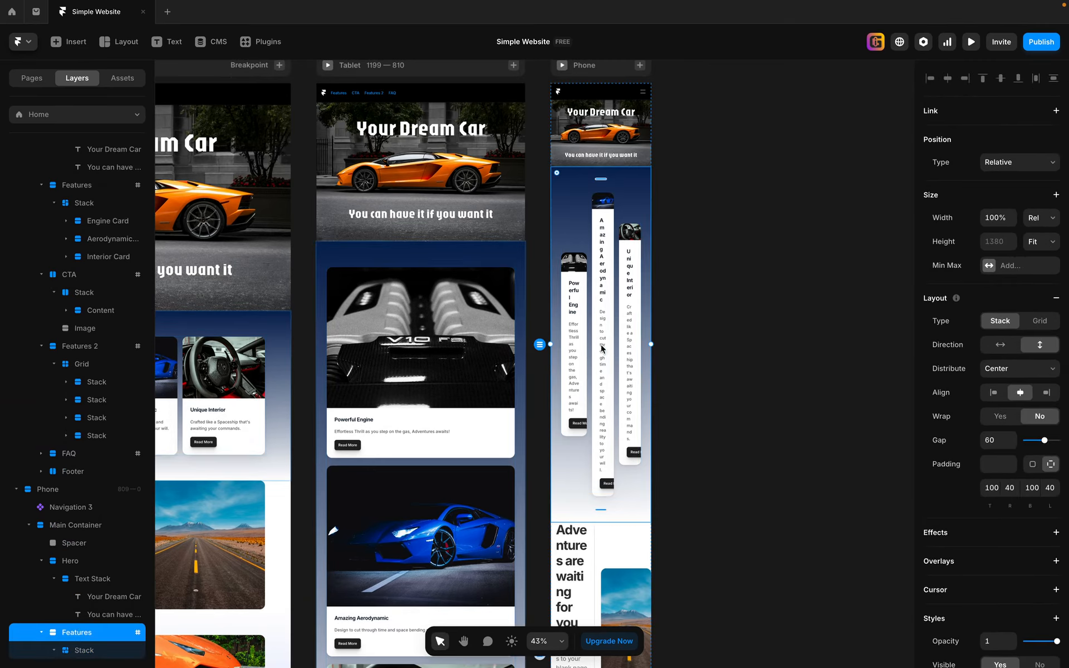
{"action": "left_click", "coordinate": [996, 490]}
{"action": "type", "text": "60"}
{"action": "key", "text": "Tab"}
{"action": "key", "text": "Tab"}
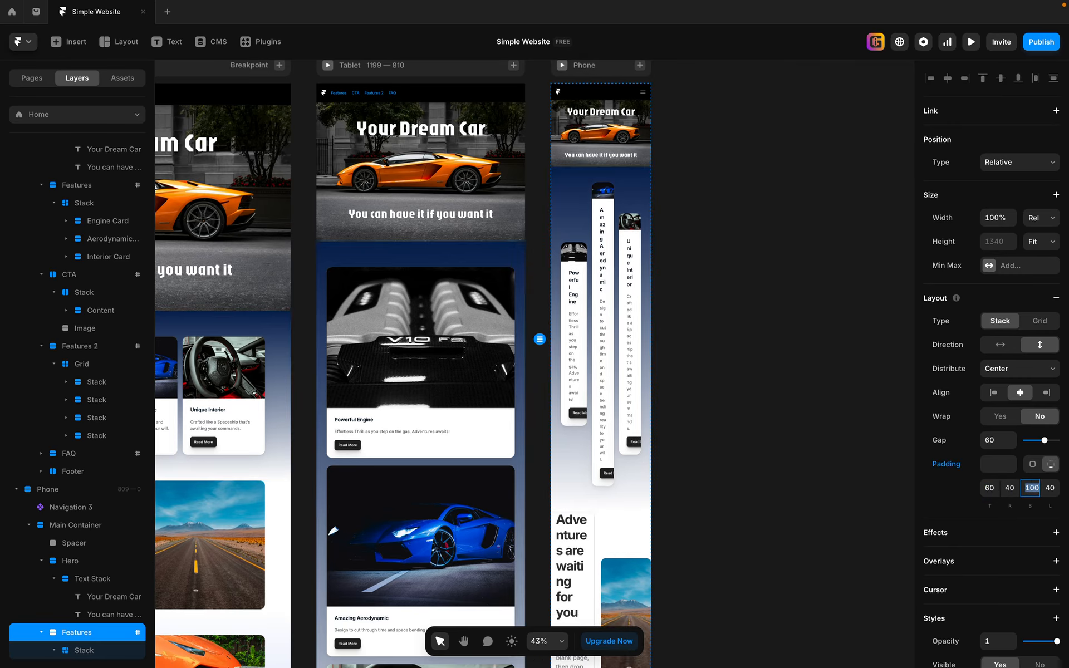
{"action": "type", "text": "60"}
- Set the phone Features section's right and left padding to 10
{"action": "key", "text": "shift+Tab"}
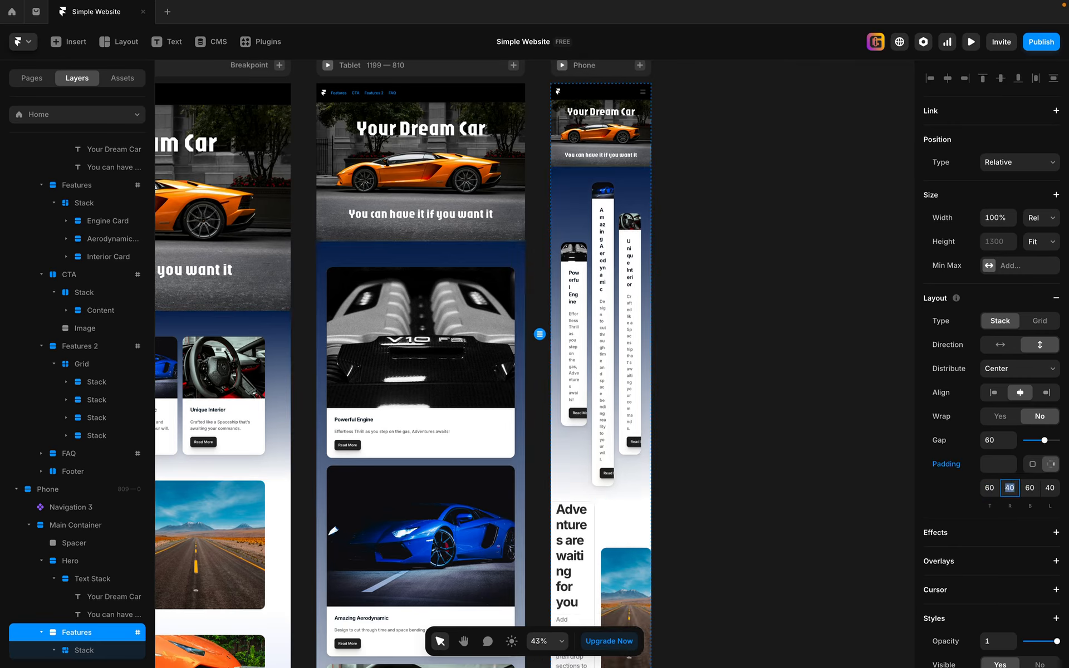
{"action": "type", "text": "10"}
{"action": "key", "text": "Tab"}
{"action": "key", "text": "Tab"}
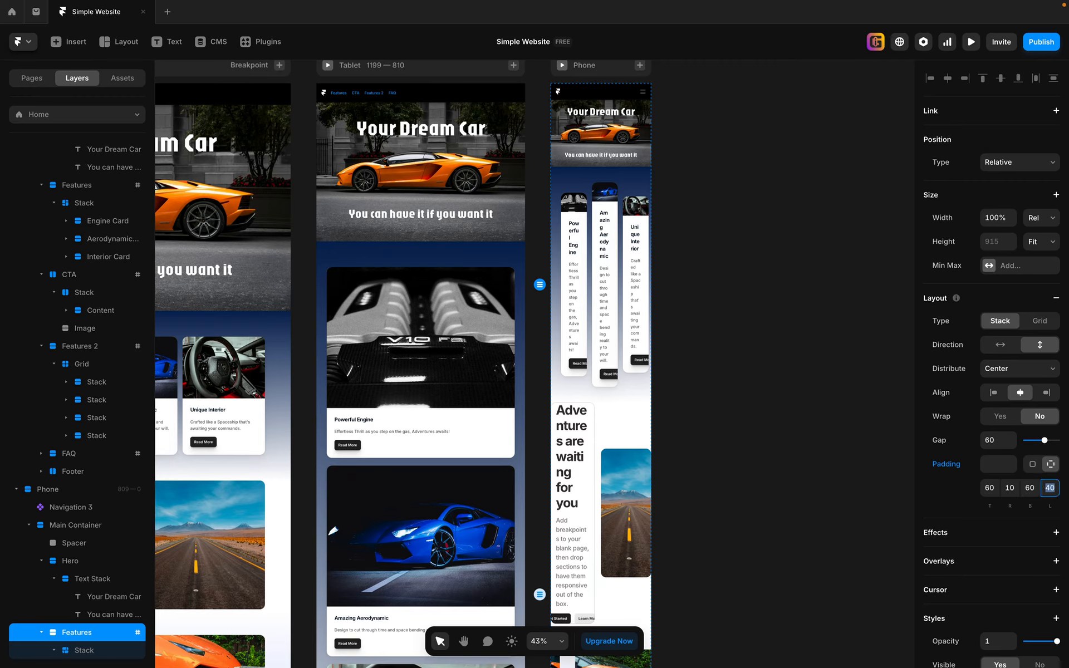
{"action": "type", "text": "10"}
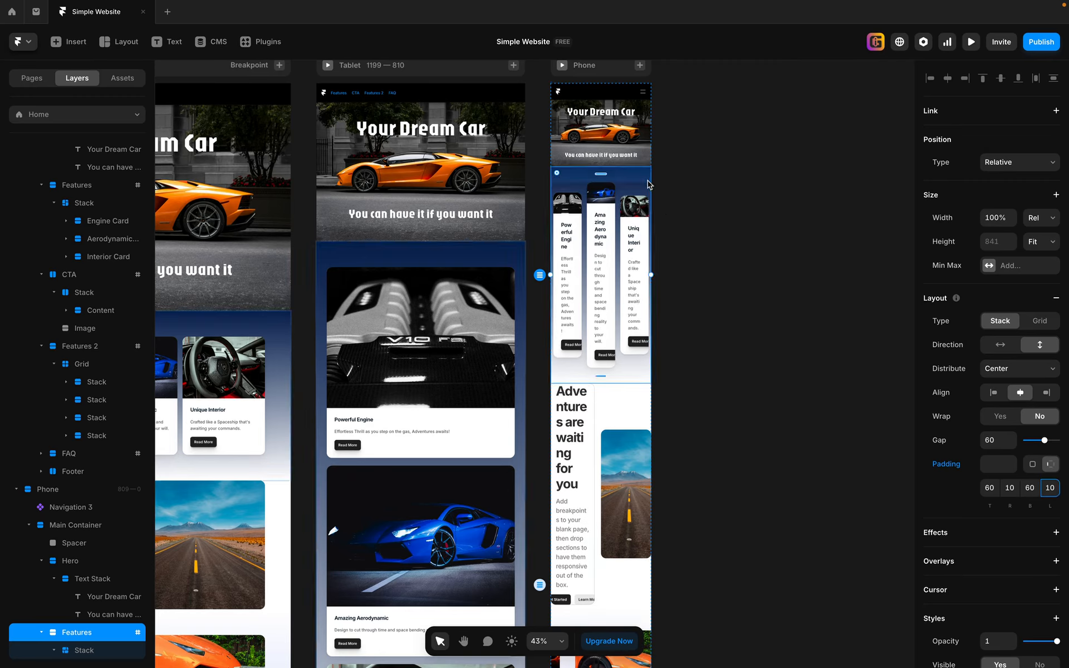
- Switch the phone Features card stack to a vertical direction
{"action": "scroll", "coordinate": [111, 563], "scroll_direction": "down", "scroll_amount": 3}
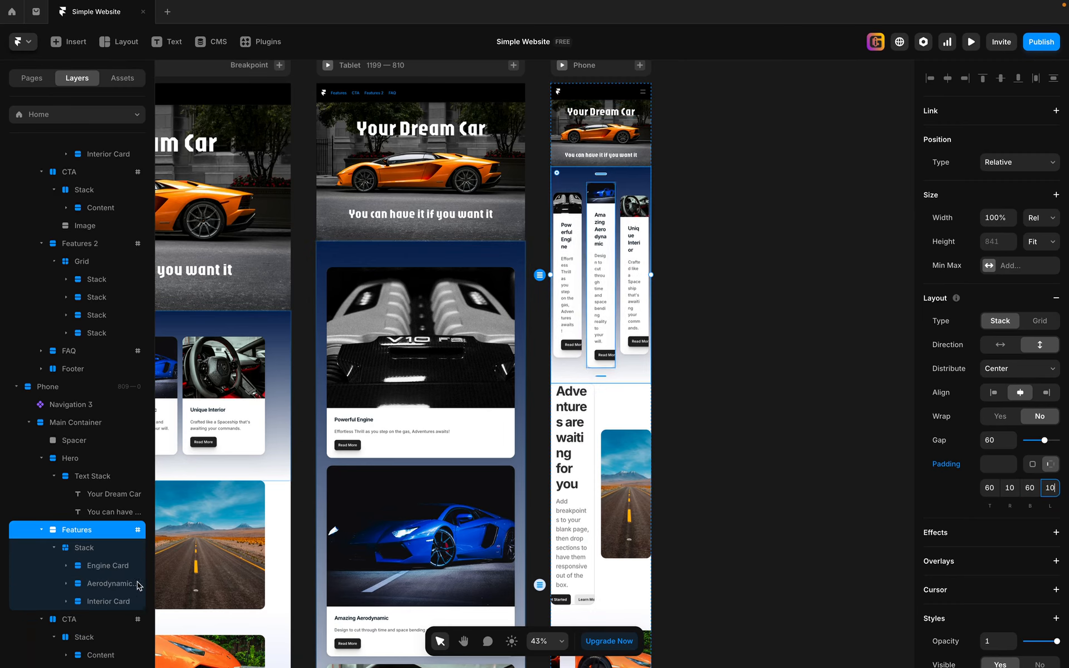
{"action": "left_click", "coordinate": [105, 550]}
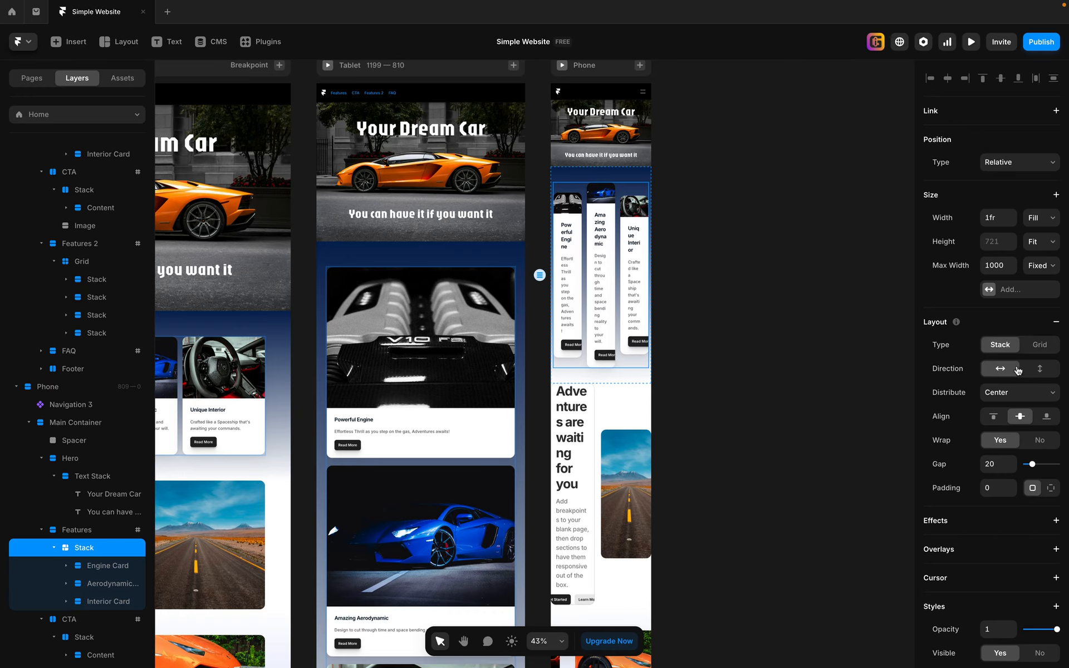
{"action": "left_click", "coordinate": [1042, 369]}
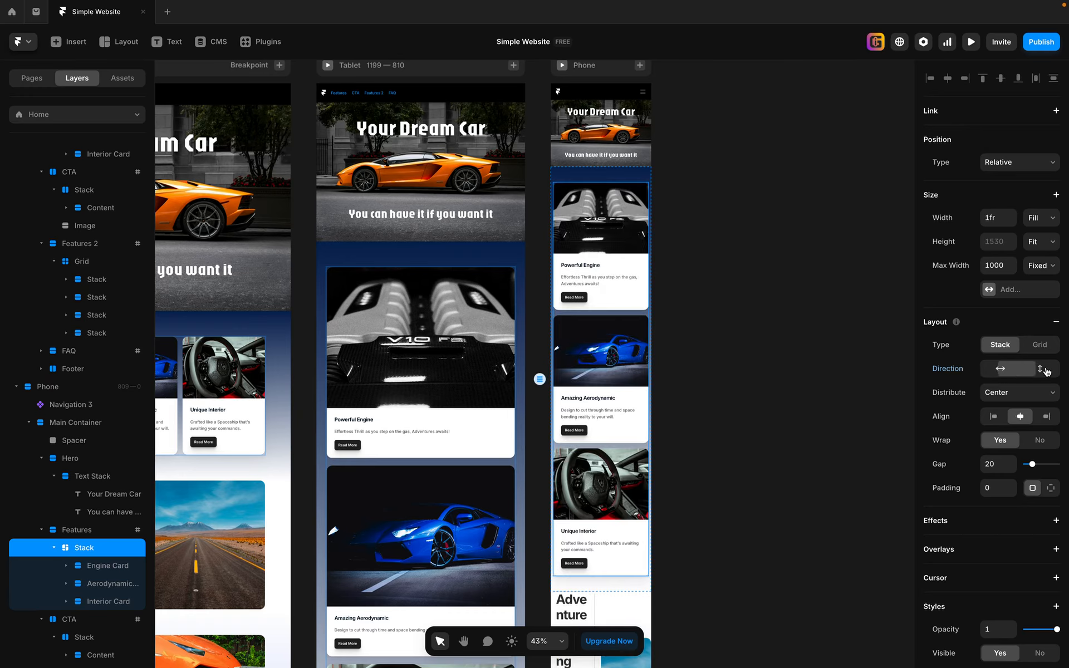
{"action": "left_click", "coordinate": [695, 342]}
- Compare the Features cards and the sections below them across the desktop, tablet and phone breakpoints
{"action": "scroll", "coordinate": [691, 342], "scroll_direction": "down", "scroll_amount": 3}
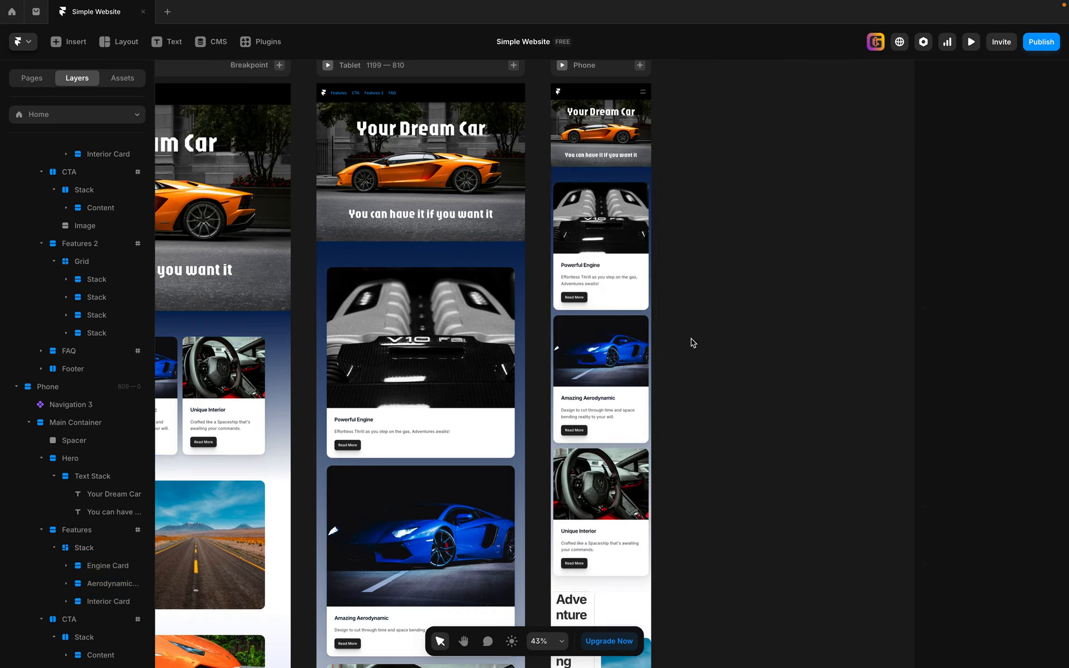
{"action": "scroll", "coordinate": [683, 342], "scroll_direction": "down", "scroll_amount": 3}
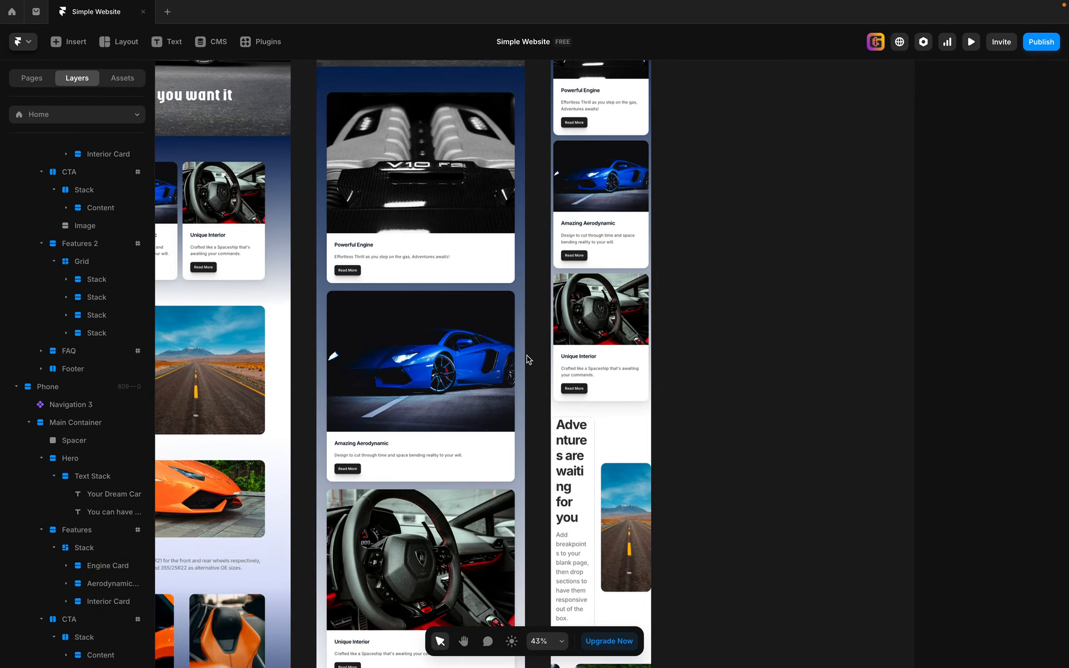
{"action": "key", "text": "space"}
{"action": "left_click_drag", "start_coordinate": [540, 319], "coordinate": [868, 232]}
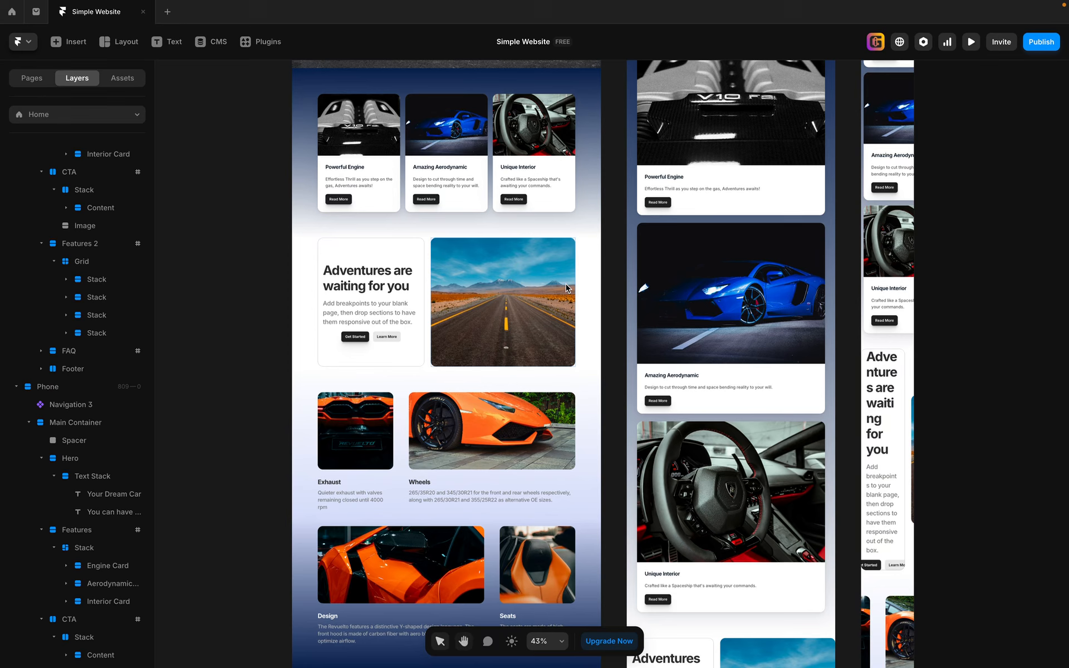
{"action": "scroll", "coordinate": [599, 278], "scroll_direction": "down", "scroll_amount": 3}
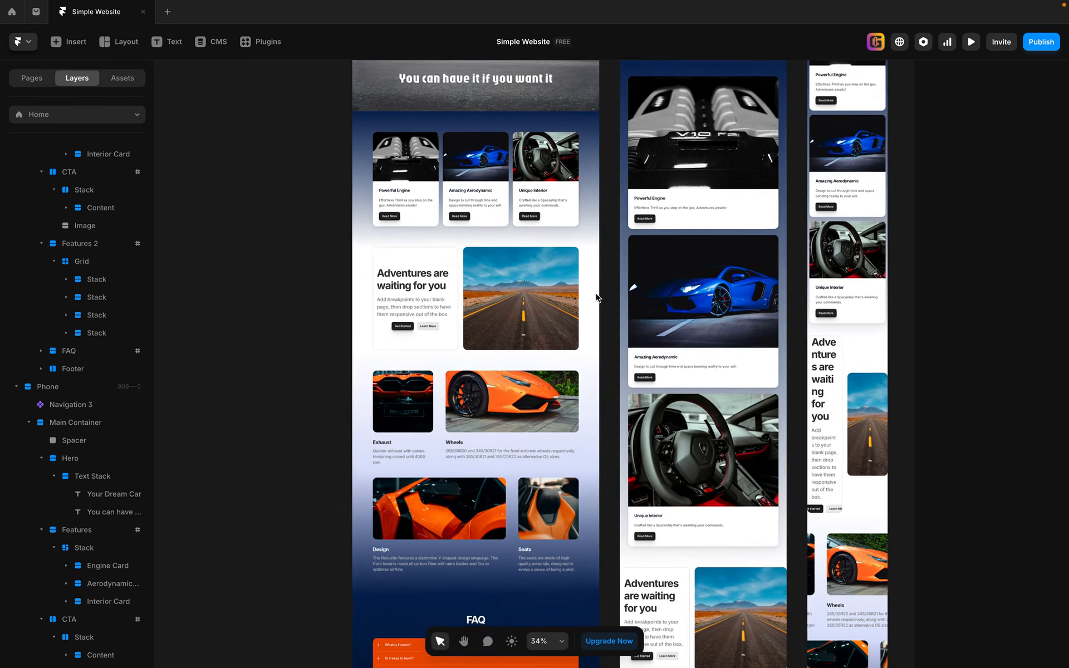
{"action": "key", "text": "space"}
{"action": "left_click_drag", "start_coordinate": [608, 284], "coordinate": [415, 287]}
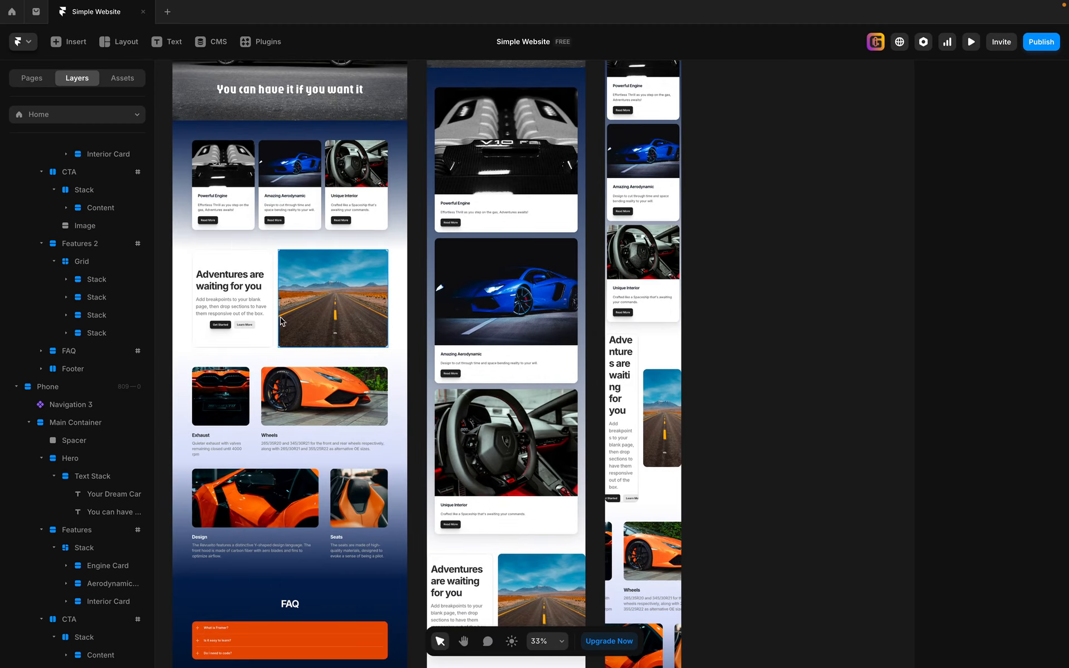
{"action": "scroll", "coordinate": [522, 471], "scroll_direction": "down", "scroll_amount": 5}
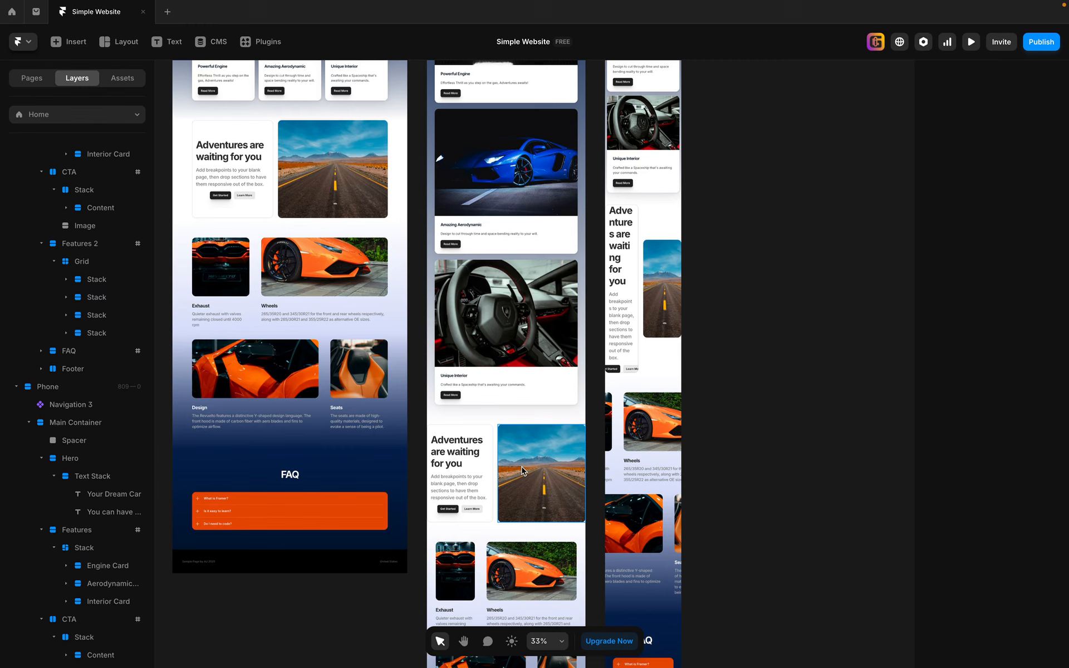
{"action": "scroll", "coordinate": [522, 471], "scroll_direction": "down", "scroll_amount": 1}
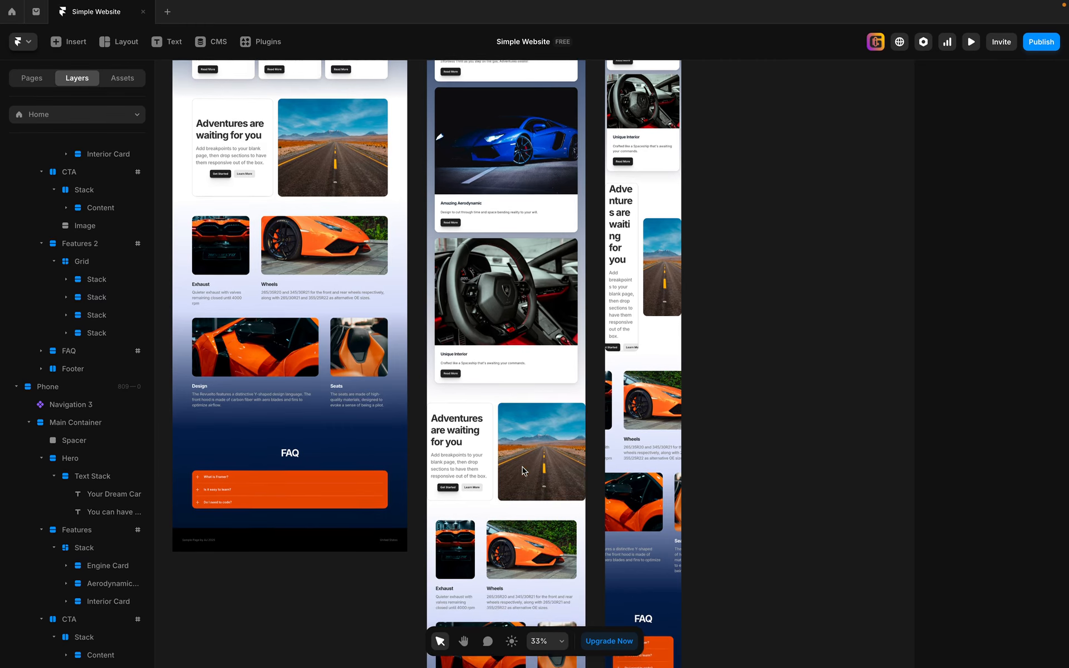
- Lock the aspect ratio of the desktop CTA section's road image
{"action": "left_click", "coordinate": [494, 450]}
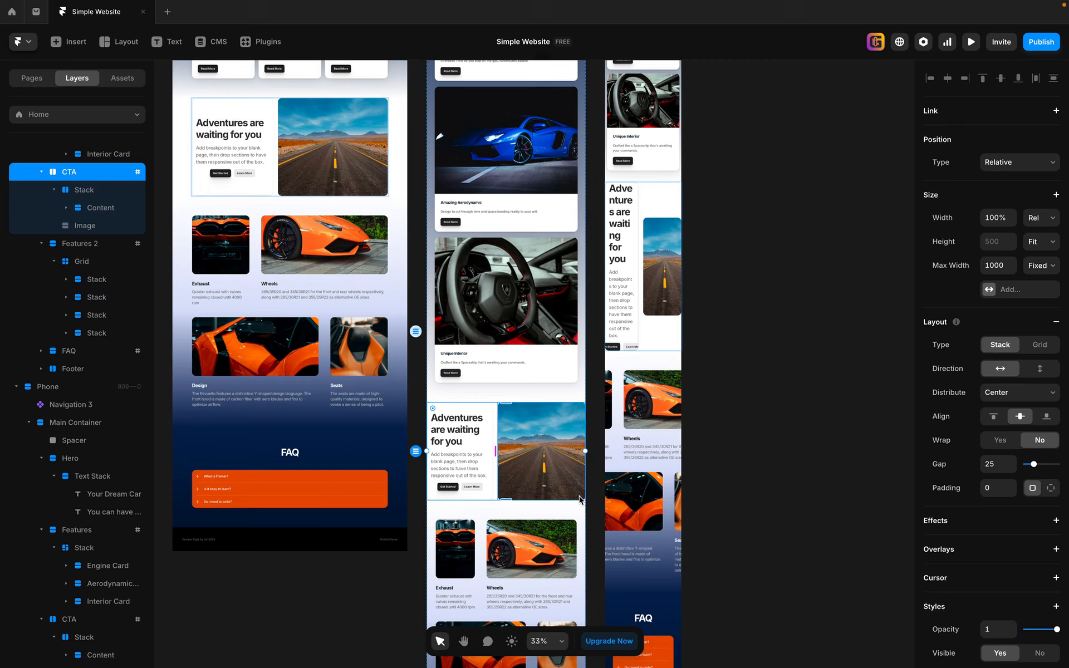
{"action": "left_click", "coordinate": [342, 149]}
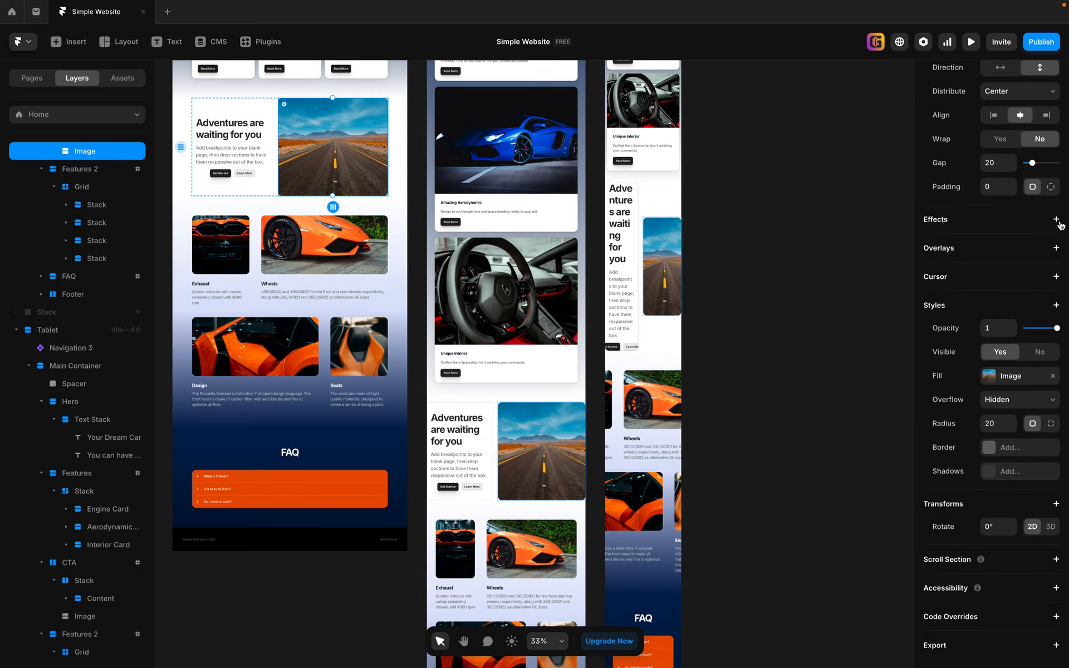
{"action": "scroll", "coordinate": [1015, 189], "scroll_direction": "up", "scroll_amount": 5}
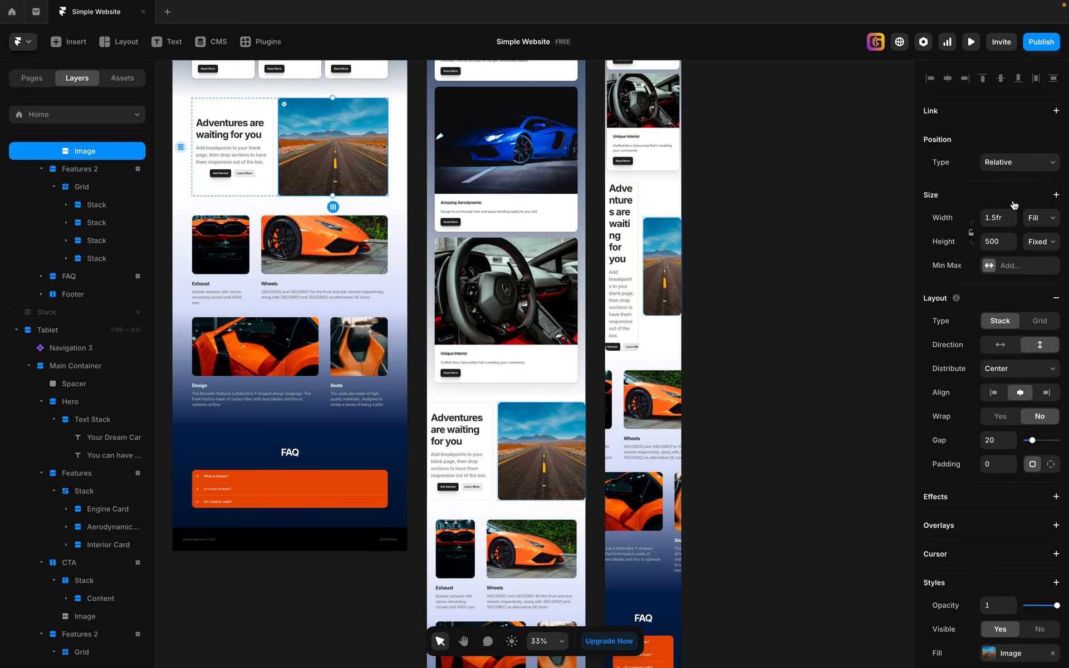
{"action": "left_click", "coordinate": [972, 234]}
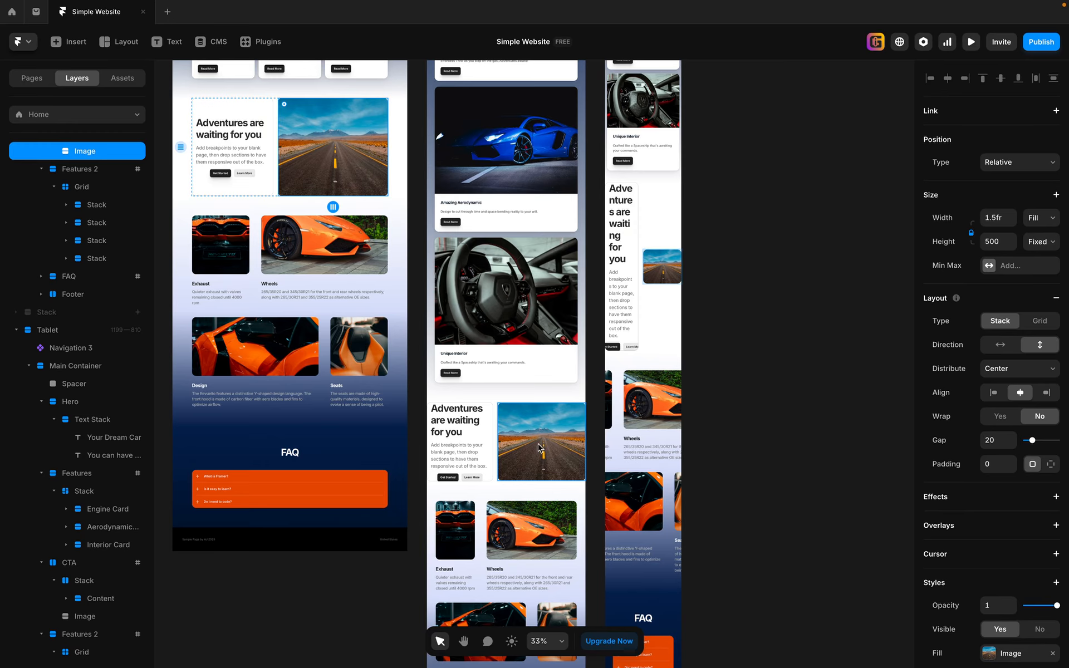
- Set the tablet Features section's top and bottom padding to 80
{"action": "scroll", "coordinate": [539, 450], "scroll_direction": "down", "scroll_amount": 3}
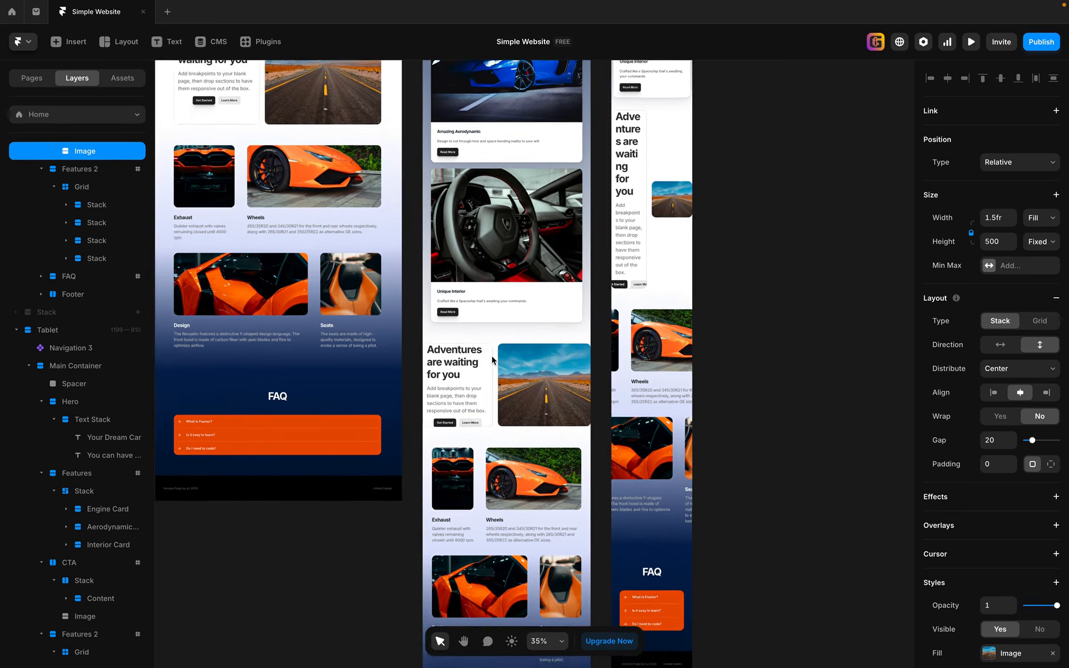
{"action": "scroll", "coordinate": [494, 361], "scroll_direction": "up", "scroll_amount": 2}
{"action": "scroll", "coordinate": [519, 301], "scroll_direction": "up", "scroll_amount": 3}
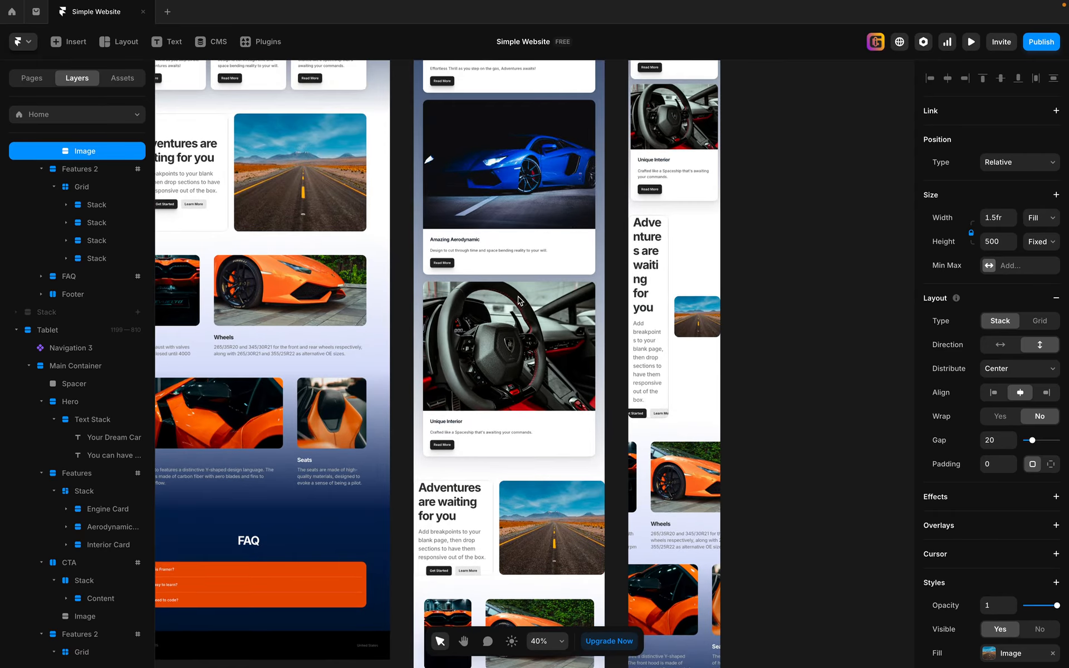
{"action": "scroll", "coordinate": [518, 300], "scroll_direction": "up", "scroll_amount": 5}
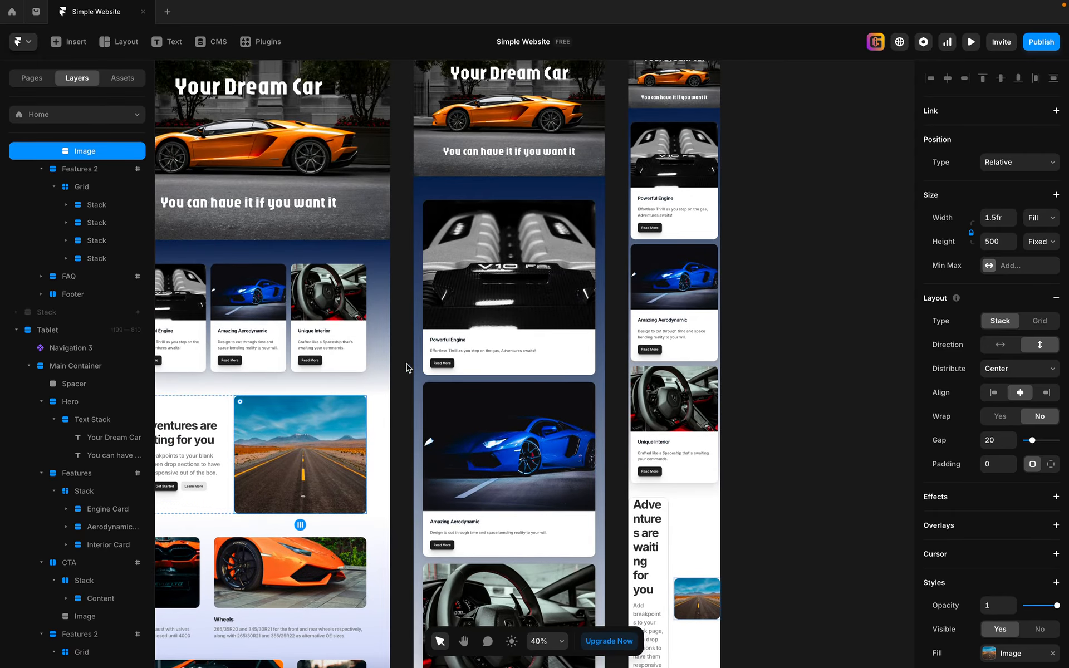
{"action": "left_click", "coordinate": [419, 343]}
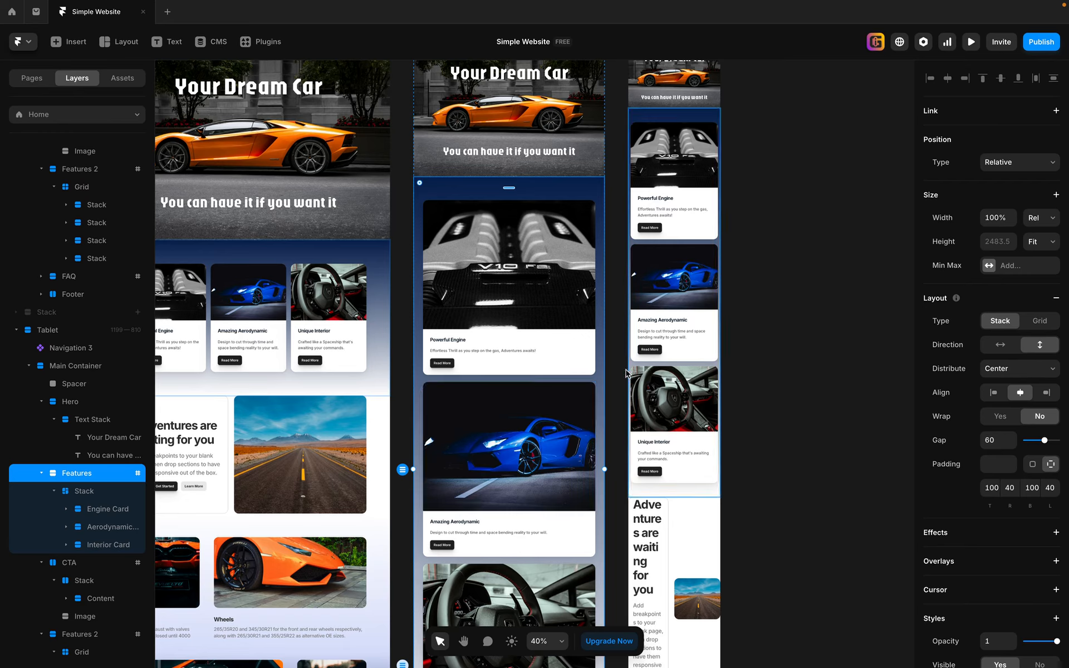
{"action": "left_click", "coordinate": [990, 493]}
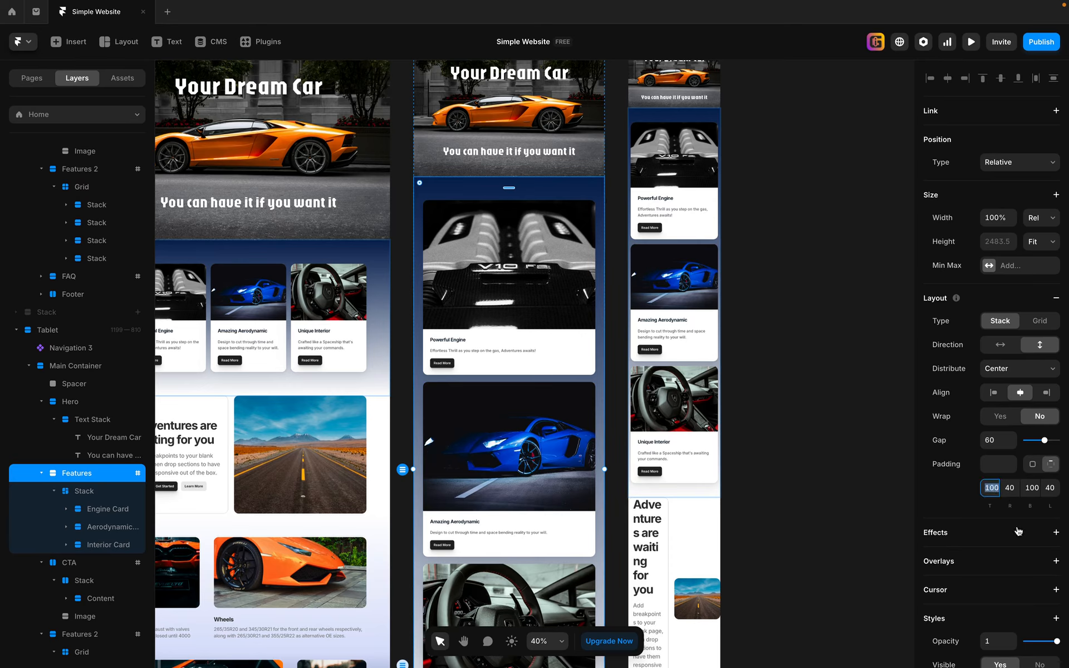
{"action": "type", "text": "80"}
{"action": "key", "text": "Tab"}
{"action": "key", "text": "Tab"}
{"action": "type", "text": "80"}
- Set the tablet Features section's right and left padding to 20
{"action": "key", "text": "shift+Tab"}
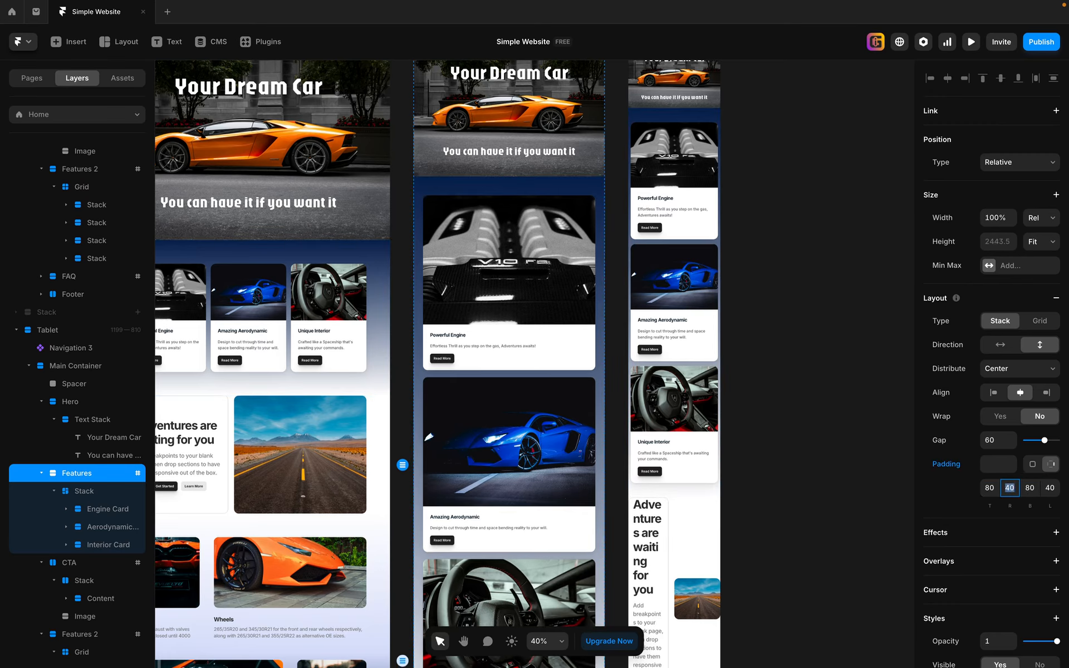
{"action": "type", "text": "20"}
{"action": "key", "text": "Tab"}
{"action": "key", "text": "Tab"}
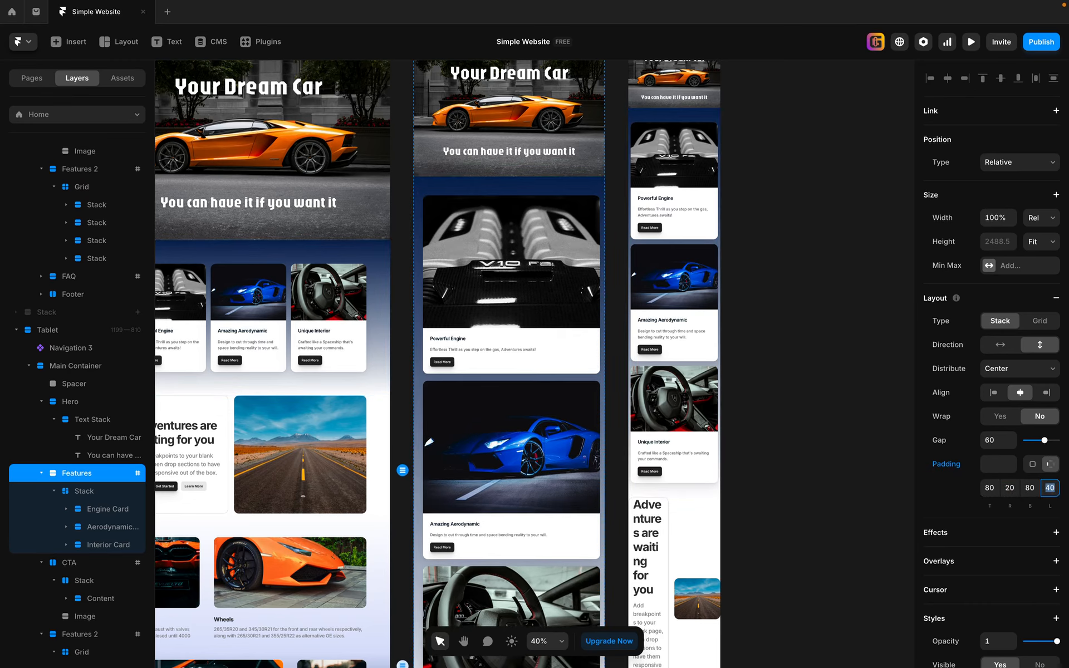
{"action": "type", "text": "20"}
{"action": "key", "text": "Return"}
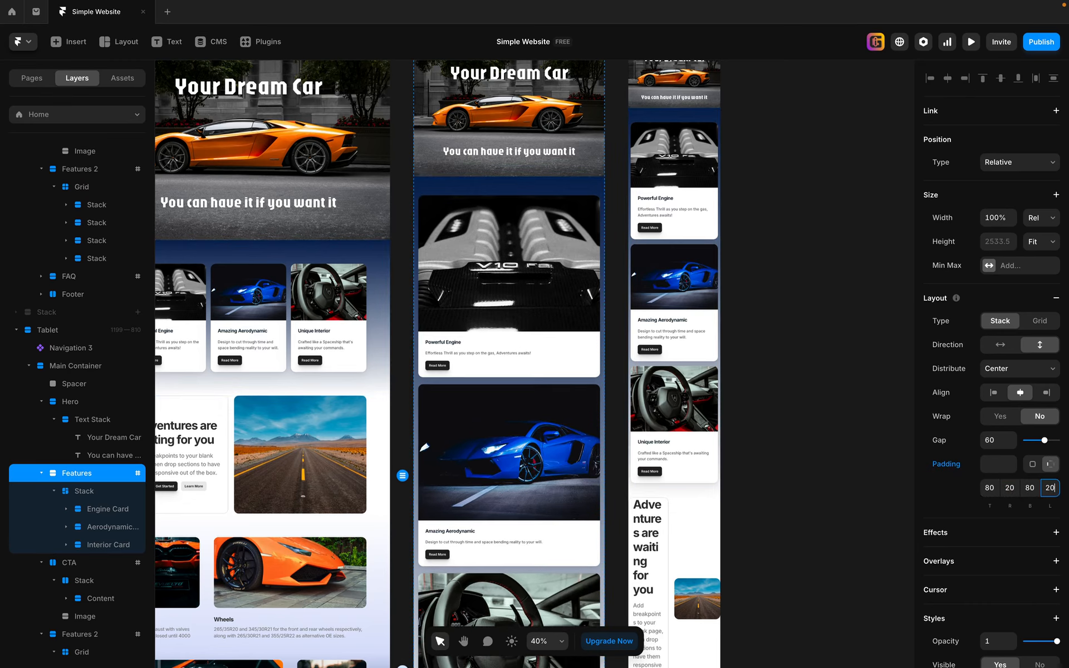
- Give the tablet CTA section individual side padding, with 80 at the top and 80 at the bottom
{"action": "scroll", "coordinate": [569, 449], "scroll_direction": "down", "scroll_amount": 10}
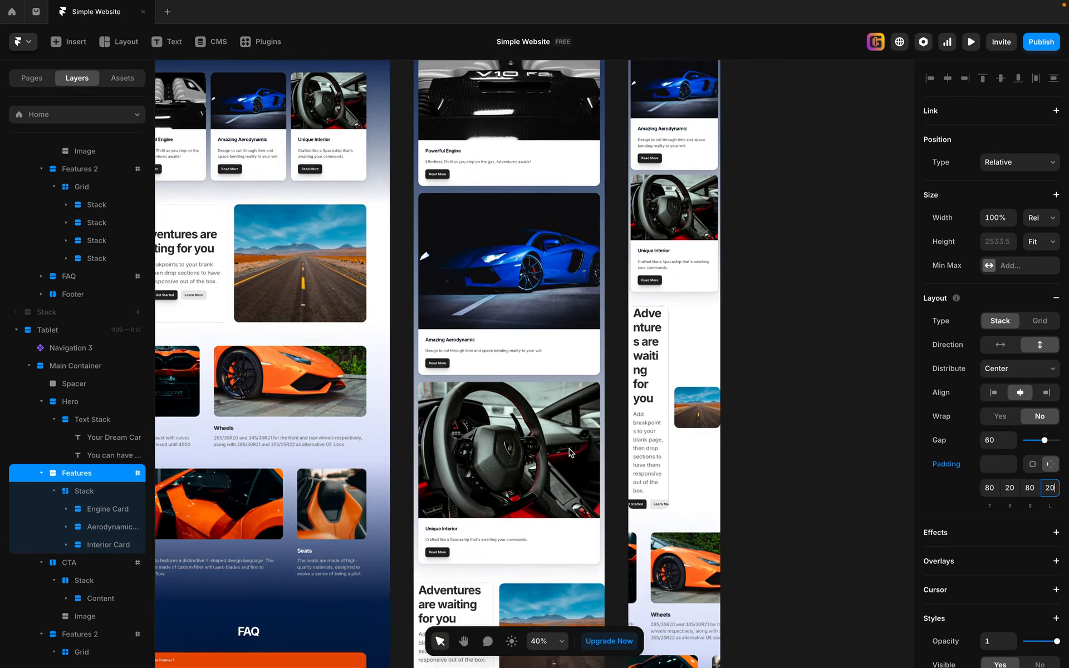
{"action": "scroll", "coordinate": [569, 449], "scroll_direction": "down", "scroll_amount": 3}
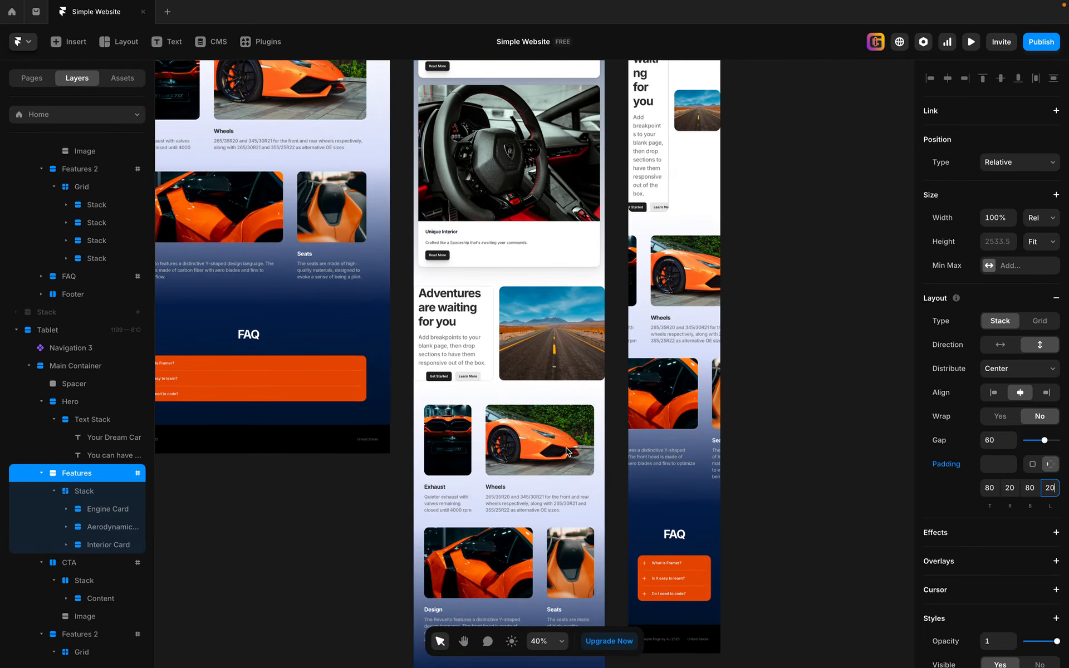
{"action": "left_click", "coordinate": [501, 398]}
{"action": "left_click", "coordinate": [495, 312]}
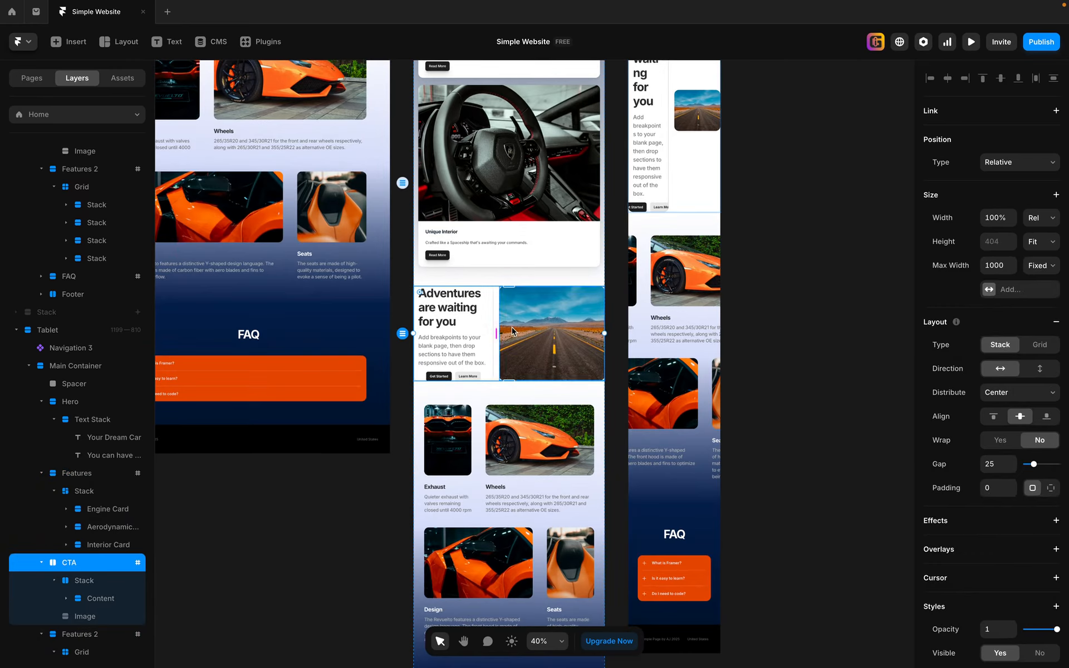
{"action": "left_click", "coordinate": [1051, 488]}
{"action": "left_click", "coordinate": [992, 516]}
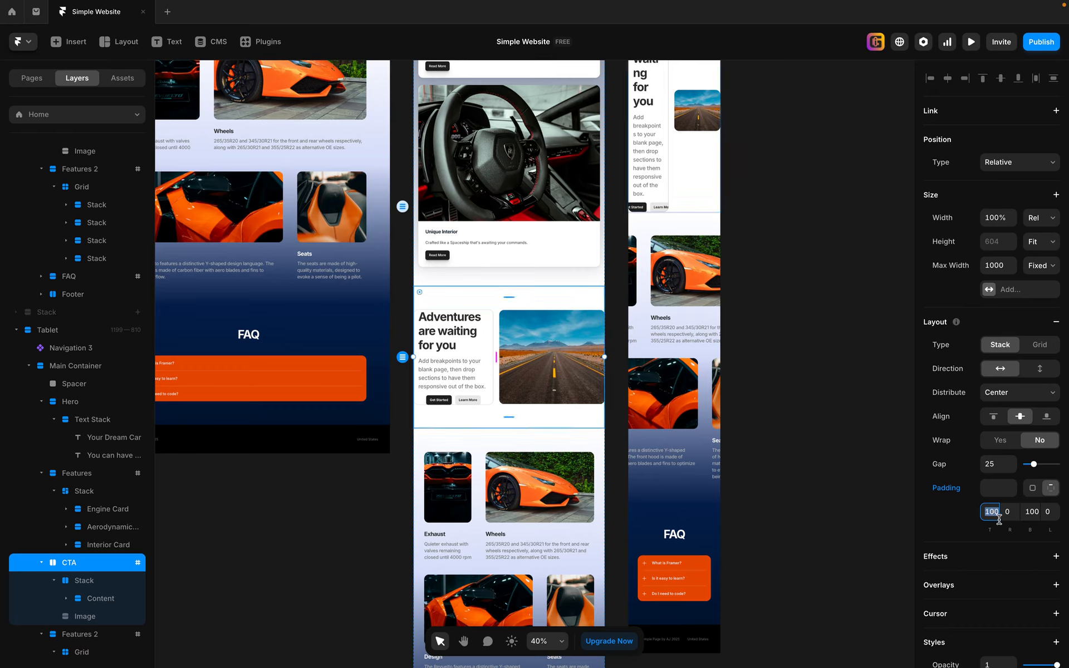
{"action": "type", "text": "80"}
{"action": "key", "text": "Tab"}
{"action": "key", "text": "Tab"}
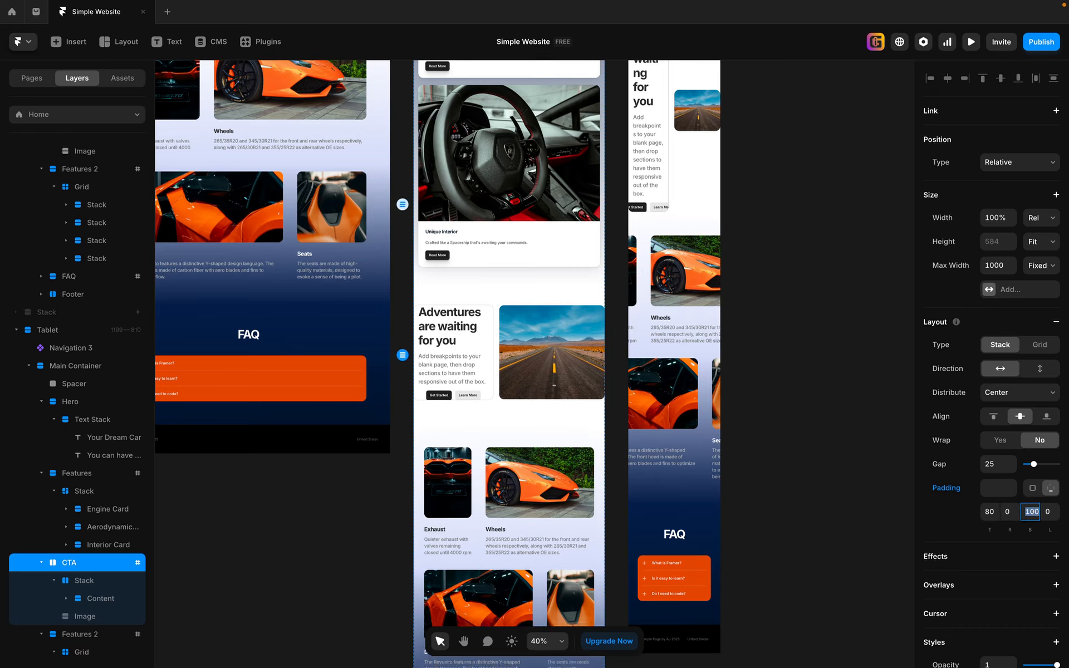
{"action": "type", "text": "80"}
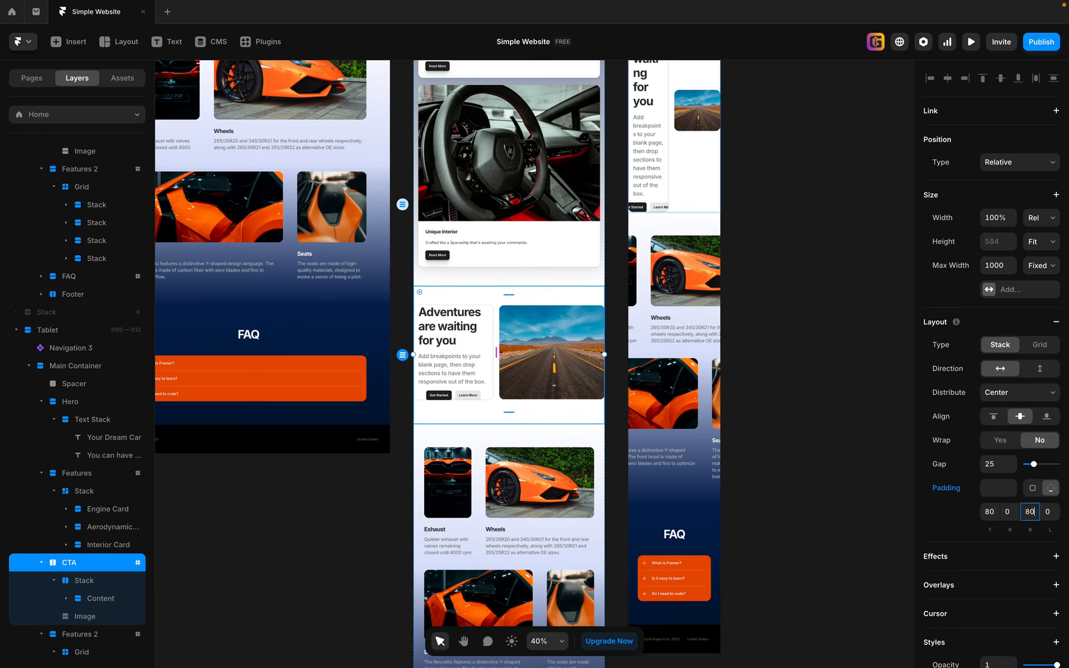
- Set the tablet CTA section's right and left padding to 20
{"action": "key", "text": "shift+Tab"}
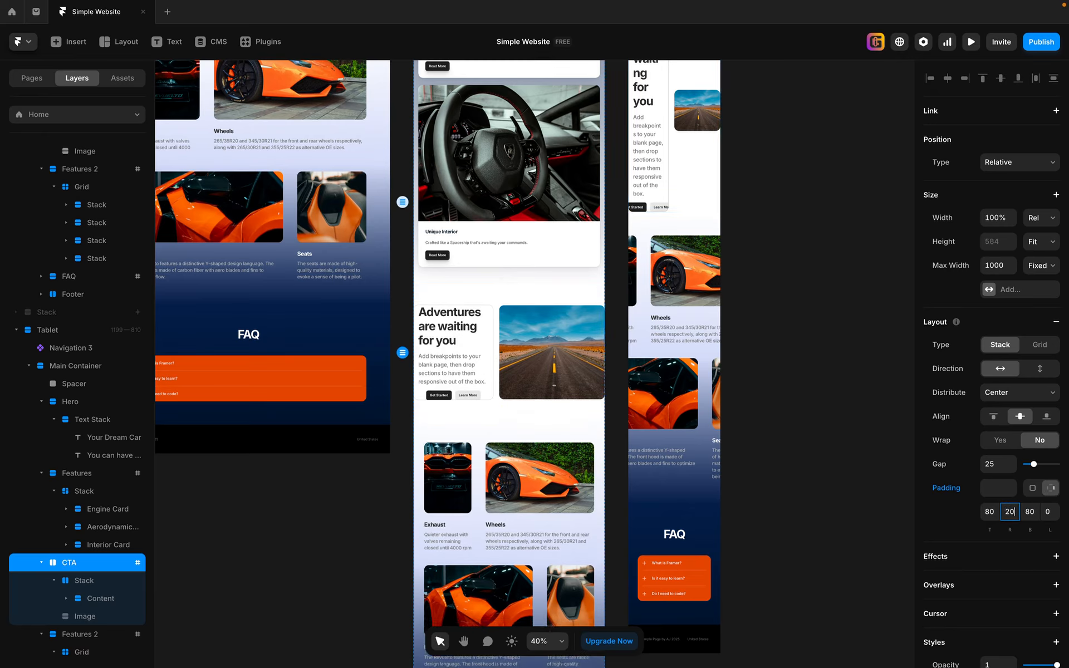
{"action": "type", "text": "20"}
{"action": "key", "text": "Tab"}
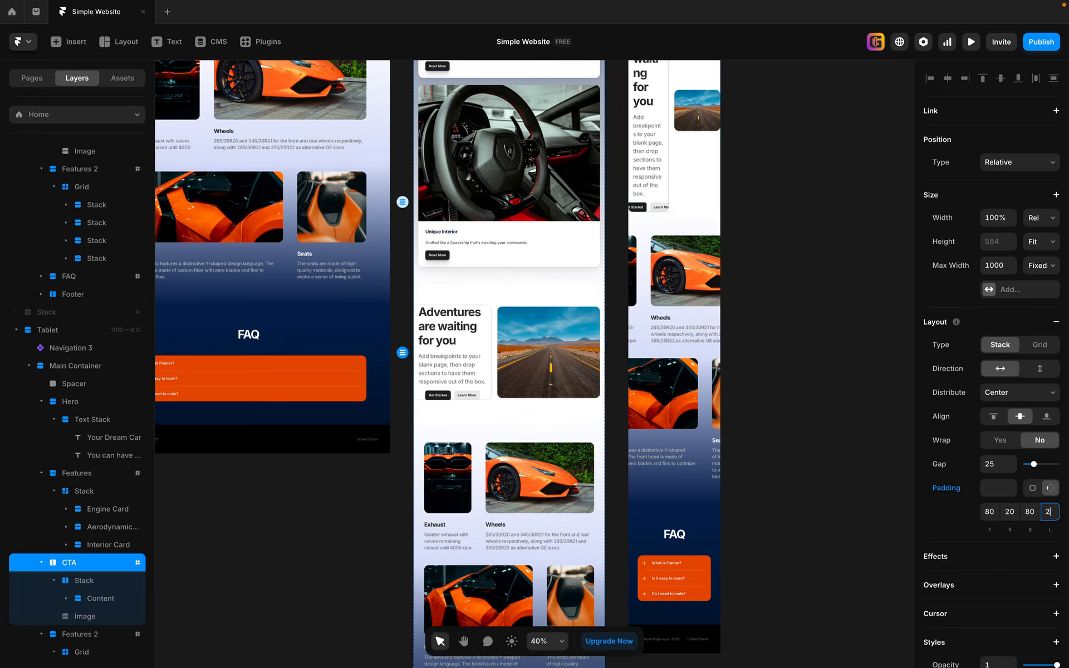
{"action": "type", "text": "20"}
{"action": "key", "text": "Return"}
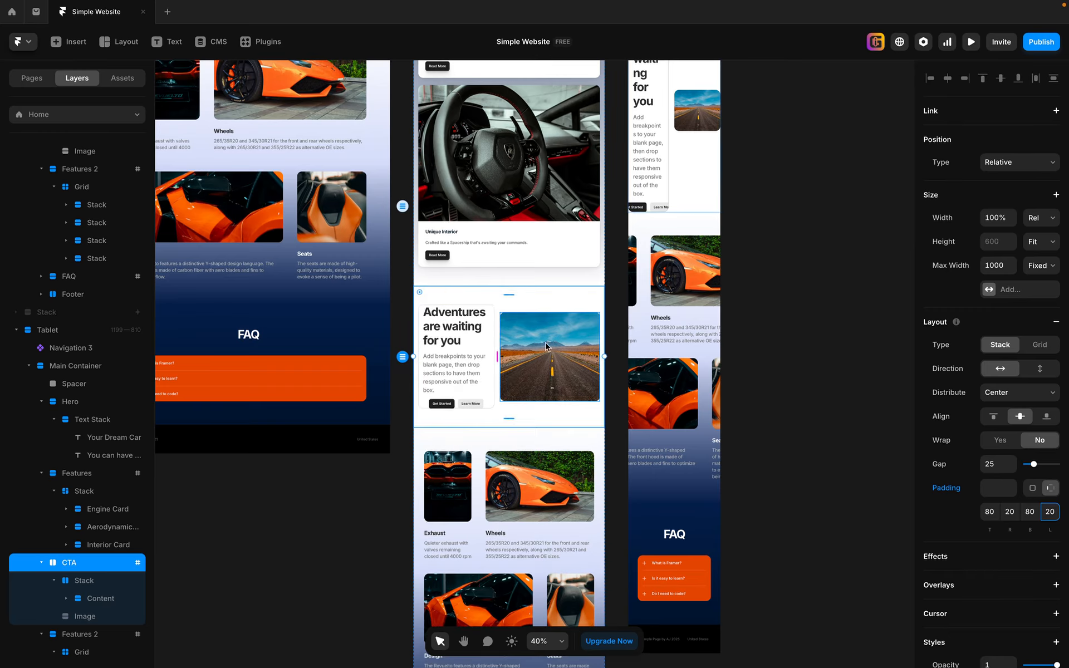
- Change the tablet CTA section's stack direction to vertical so the text block sits above the road image
{"action": "scroll", "coordinate": [489, 335], "scroll_direction": "up", "scroll_amount": 3}
{"action": "scroll", "coordinate": [489, 335], "scroll_direction": "up", "scroll_amount": 4}
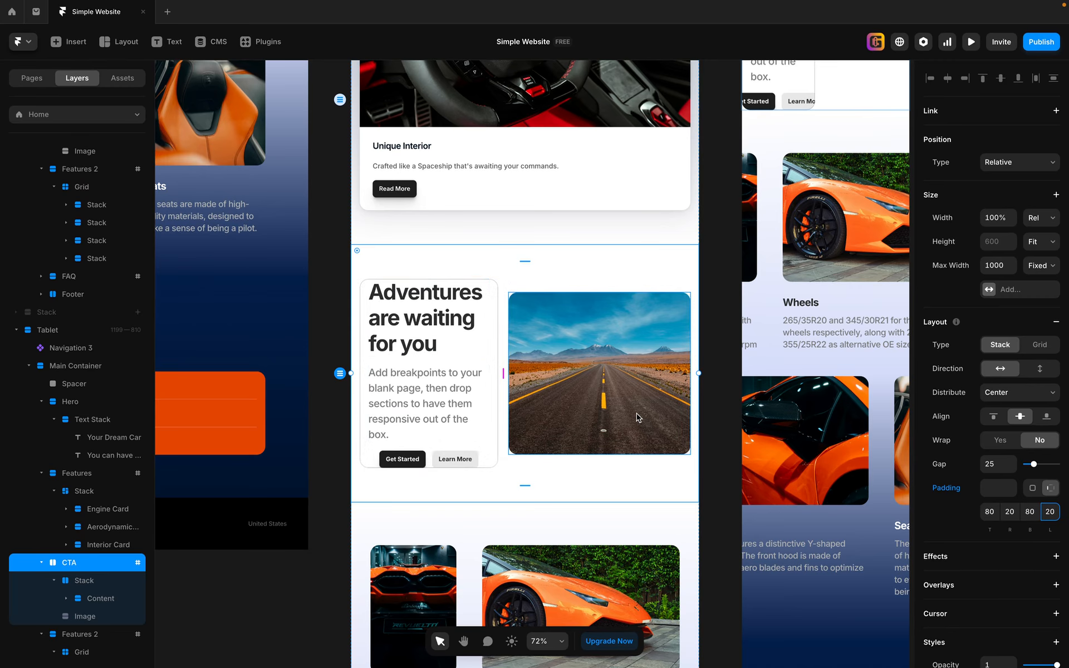
{"action": "scroll", "coordinate": [577, 400], "scroll_direction": "down", "scroll_amount": 4}
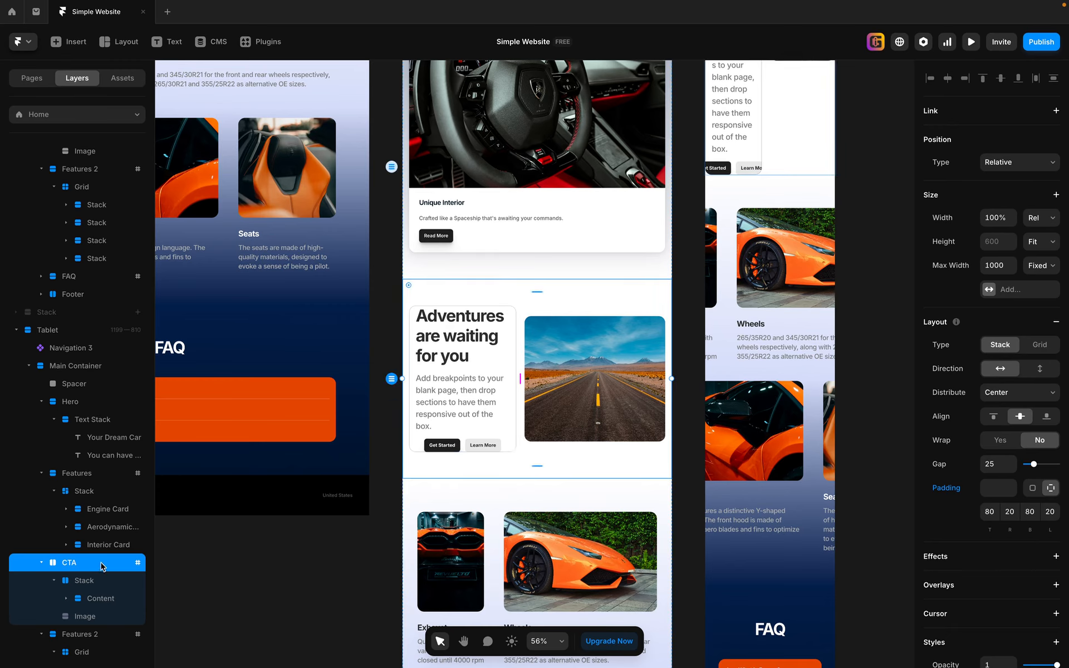
{"action": "left_click", "coordinate": [101, 589]}
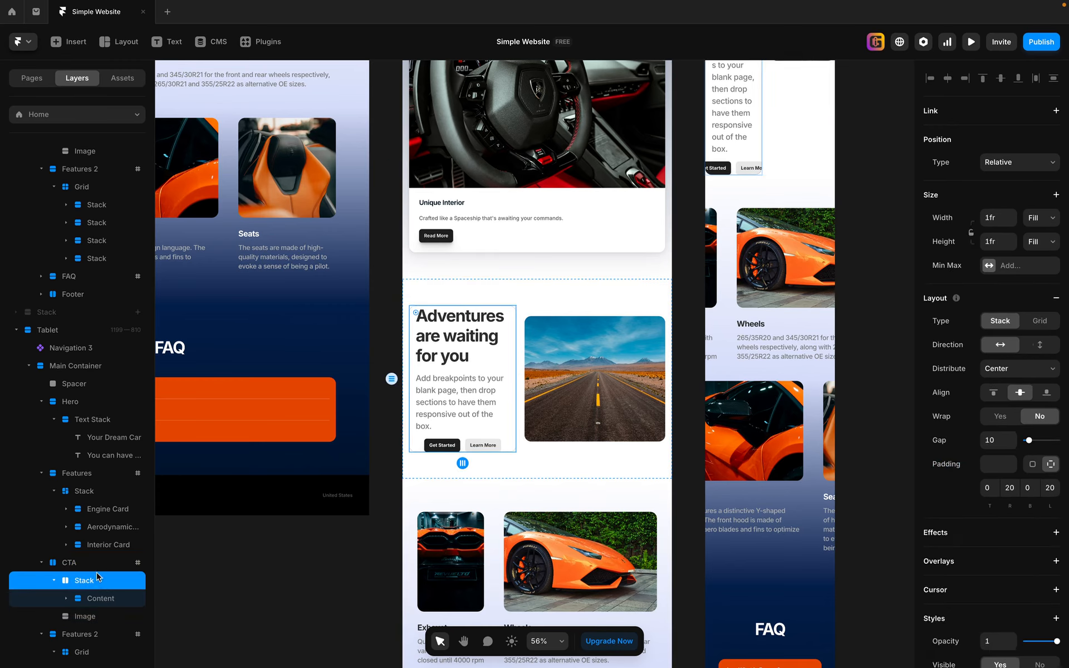
{"action": "left_click", "coordinate": [99, 564]}
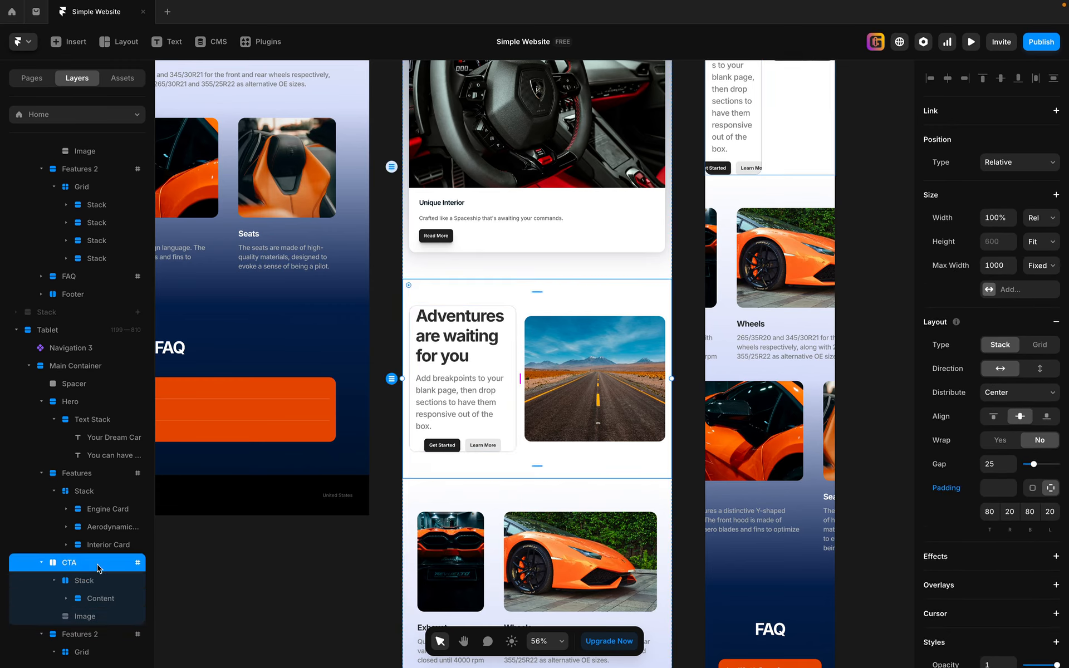
{"action": "left_click", "coordinate": [1046, 372]}
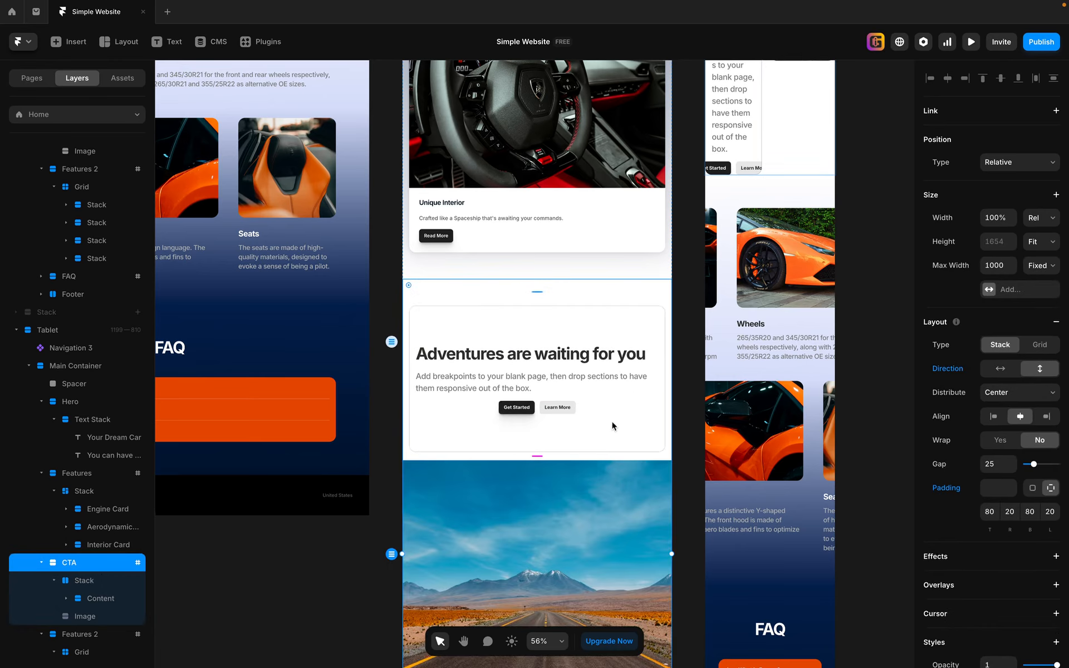
{"action": "scroll", "coordinate": [612, 422], "scroll_direction": "down", "scroll_amount": 5}
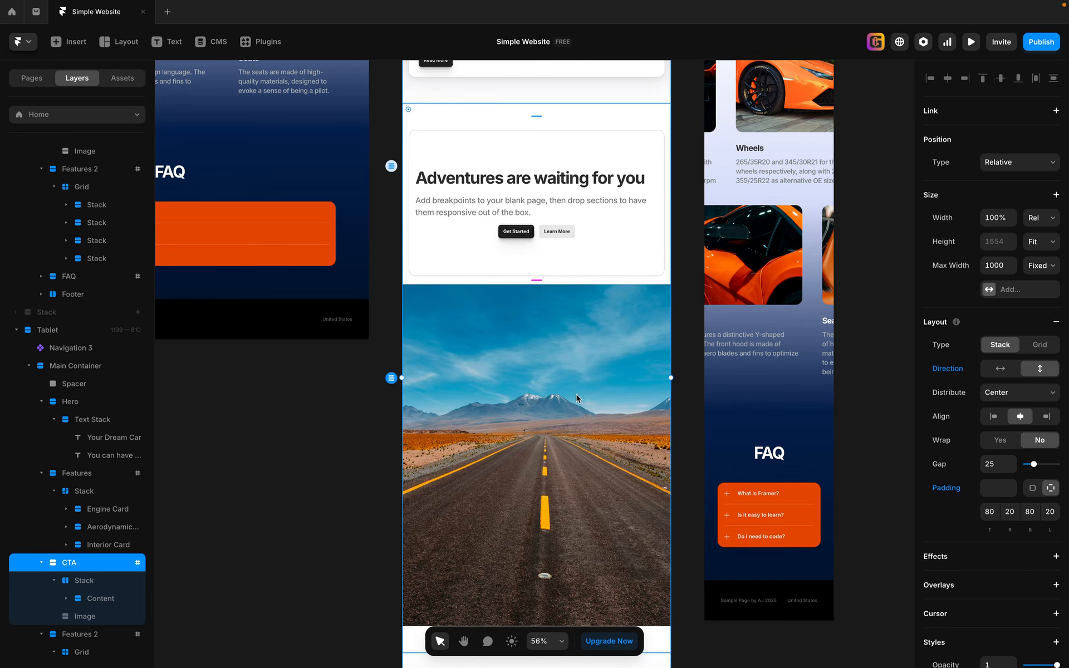
{"action": "scroll", "coordinate": [579, 405], "scroll_direction": "down", "scroll_amount": 4}
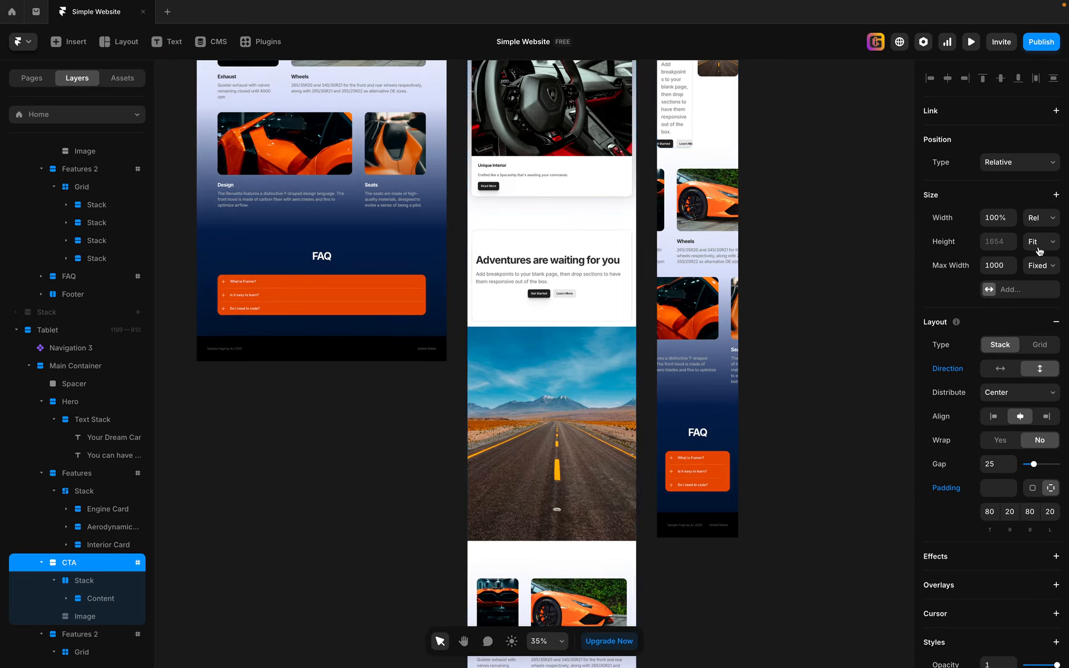
- Examine the size and layout settings of the tablet CTA's outer stack, Content layer, paragraph text and button stack
{"action": "left_click", "coordinate": [101, 598]}
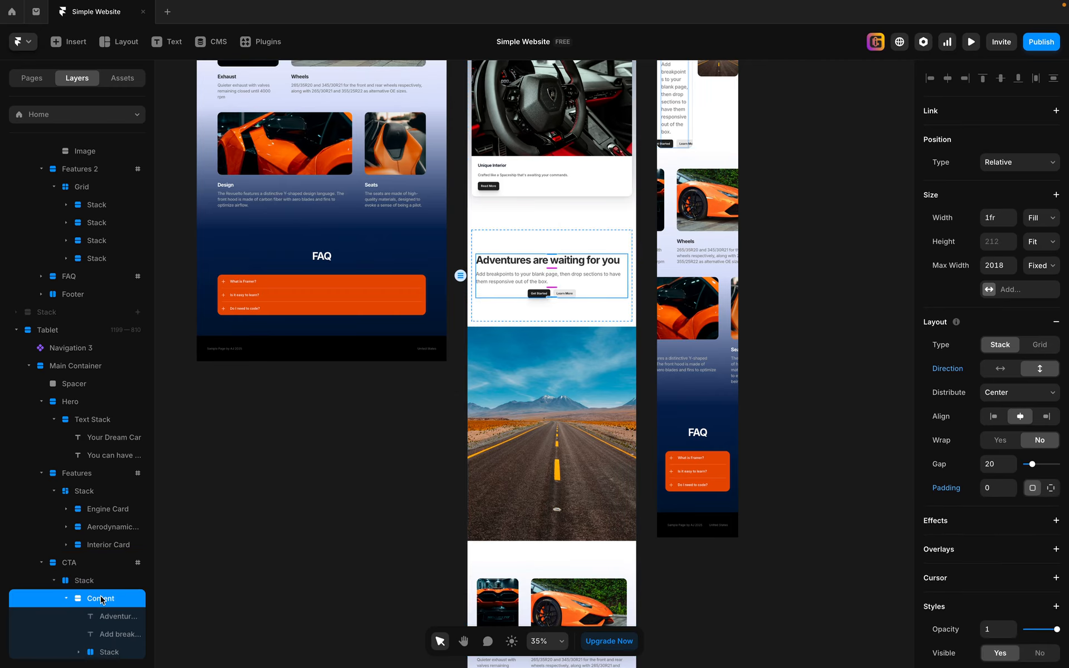
{"action": "scroll", "coordinate": [101, 601], "scroll_direction": "down", "scroll_amount": 3}
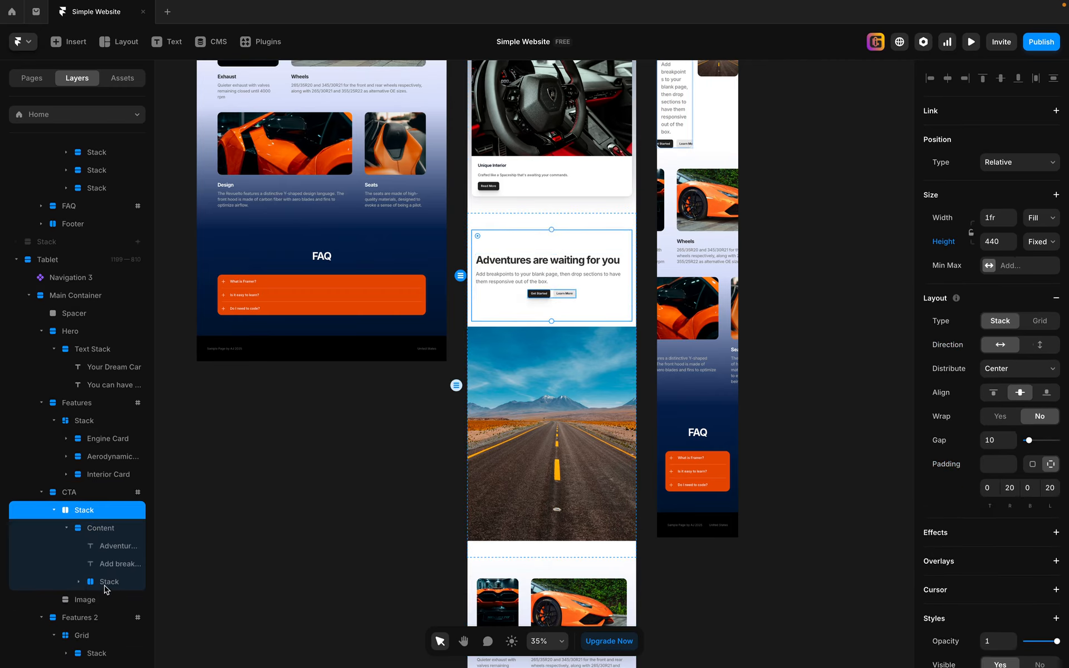
{"action": "left_click", "coordinate": [107, 583]}
{"action": "left_click", "coordinate": [106, 564]}
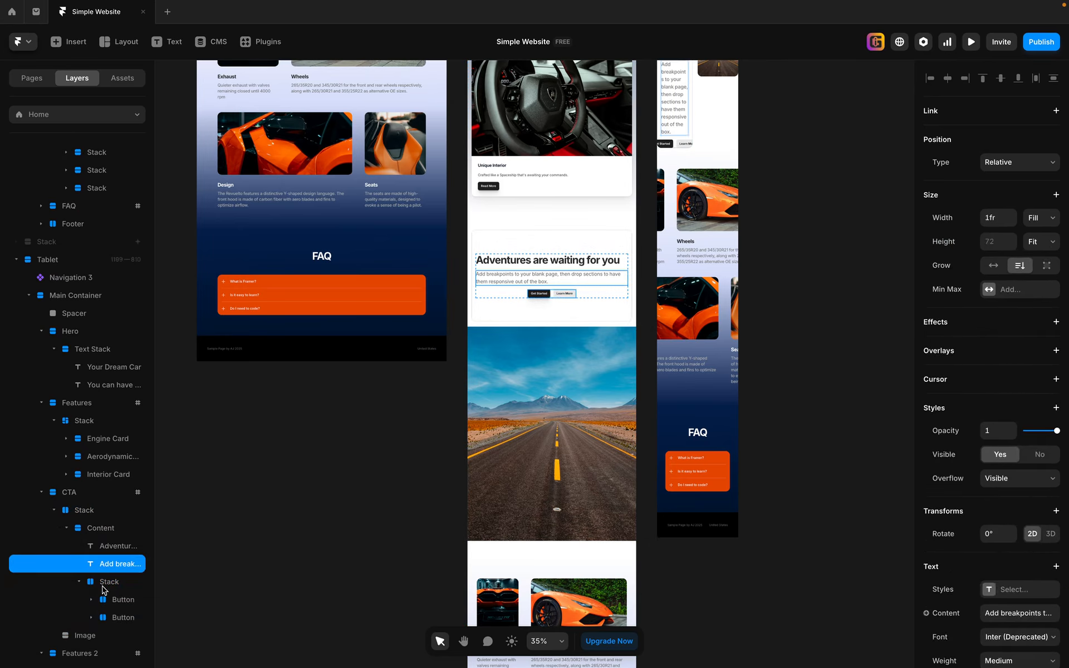
{"action": "left_click", "coordinate": [103, 584]}
{"action": "left_click", "coordinate": [102, 530]}
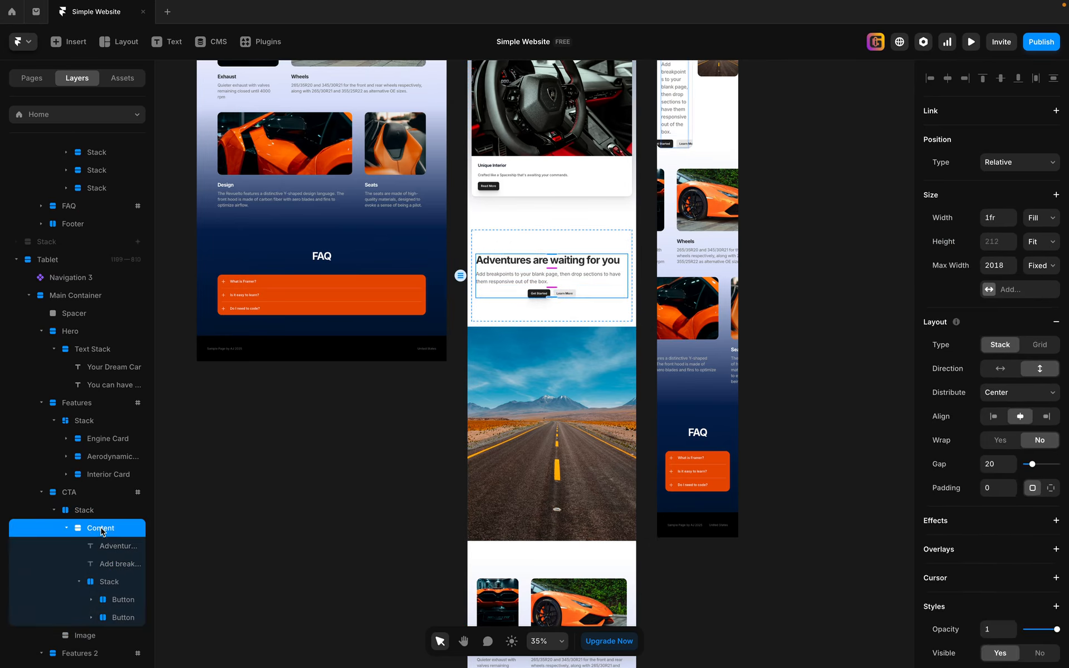
{"action": "left_click", "coordinate": [97, 514]}
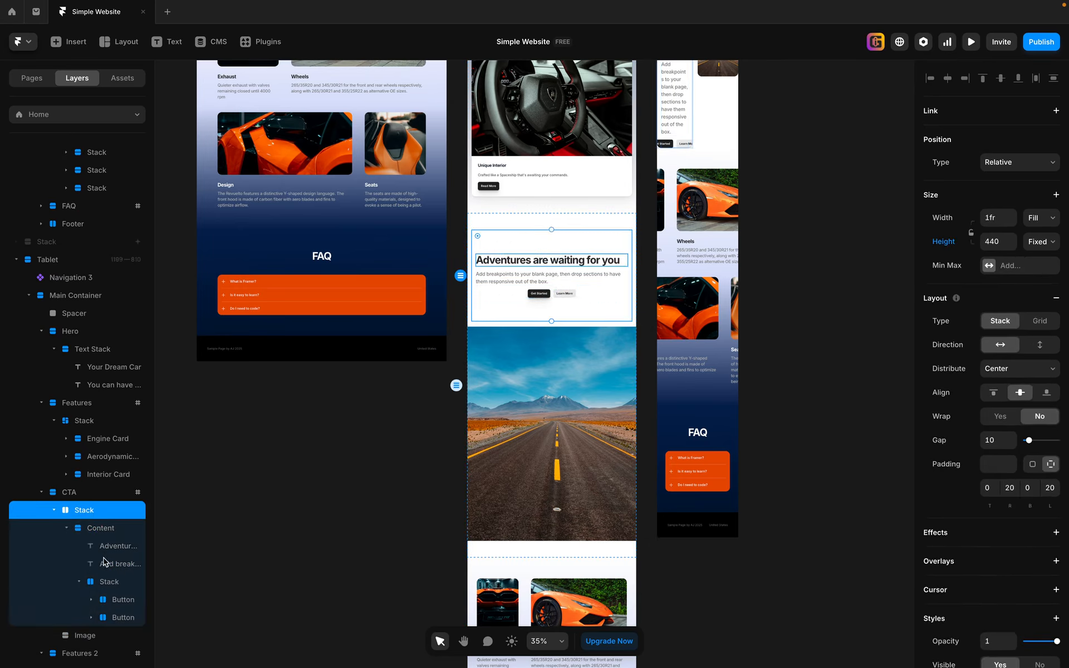
{"action": "left_click", "coordinate": [110, 584]}
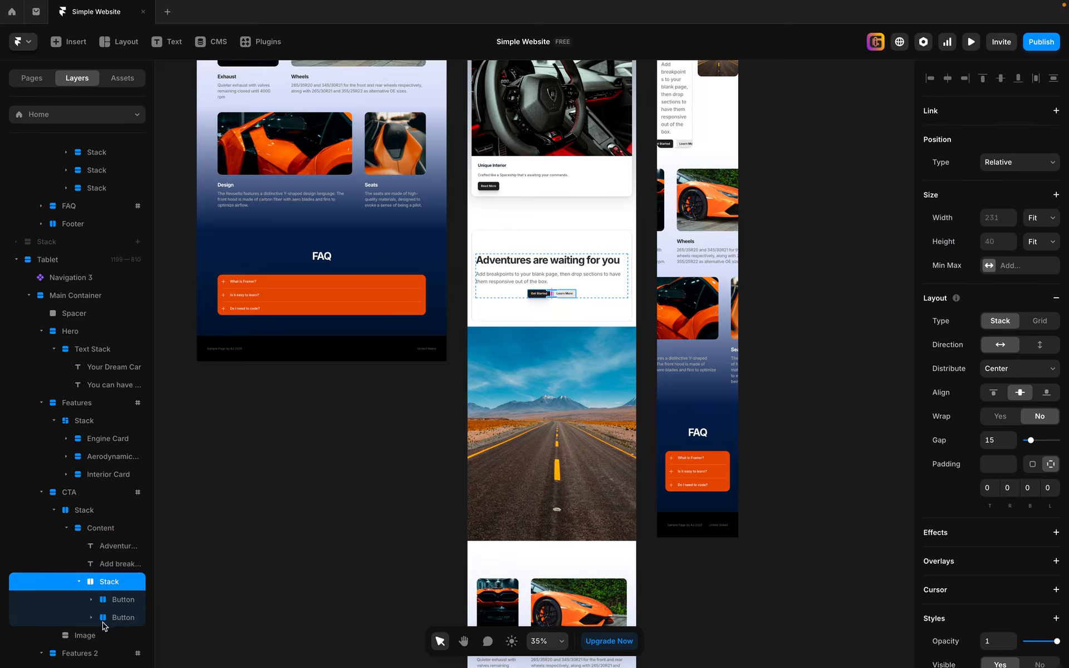
- Set the width of the tablet CTA's road image to 1fr
{"action": "left_click", "coordinate": [89, 635]}
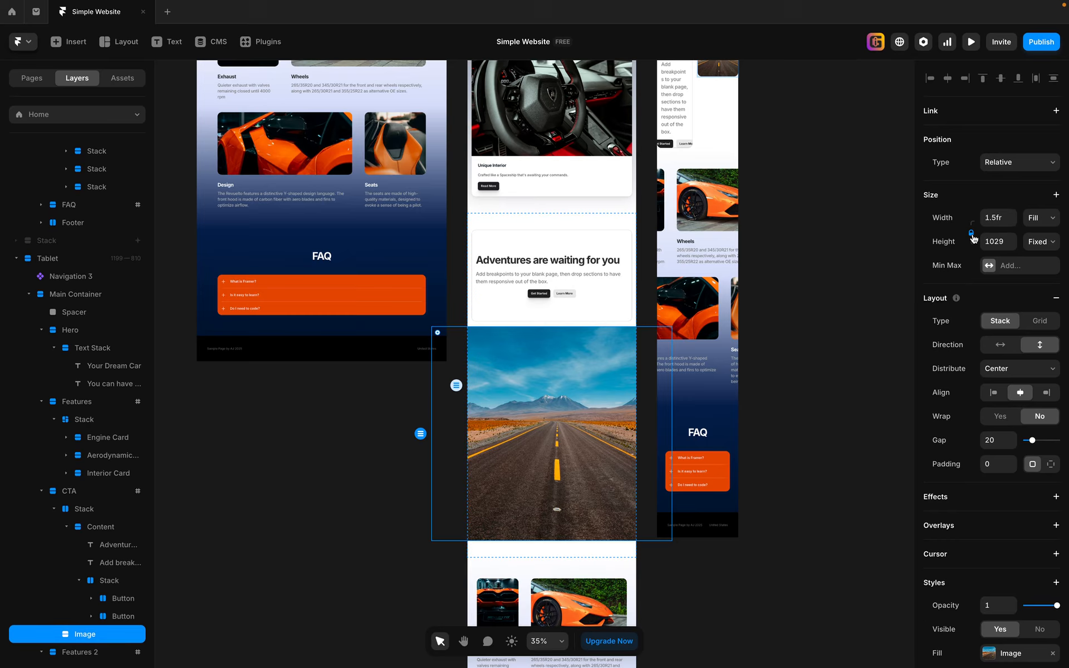
{"action": "left_click", "coordinate": [1002, 220]}
{"action": "type", "text": "1fr"}
{"action": "key", "text": "Return"}
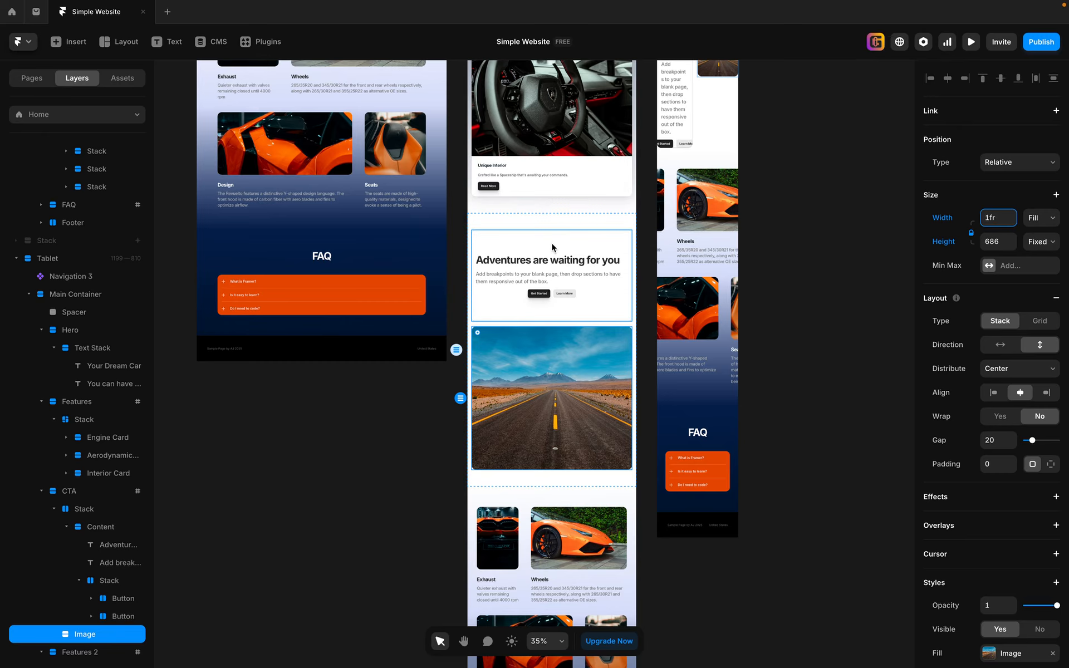
- Set the tablet CTA section's top padding to 0
{"action": "left_click", "coordinate": [552, 222]}
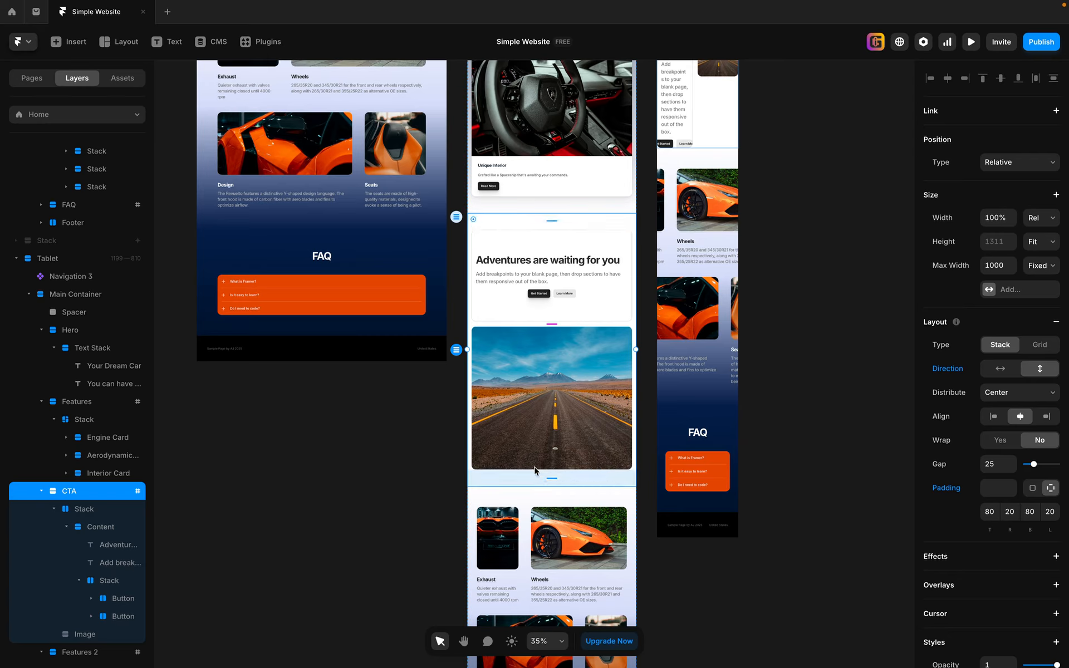
{"action": "left_click", "coordinate": [552, 221]}
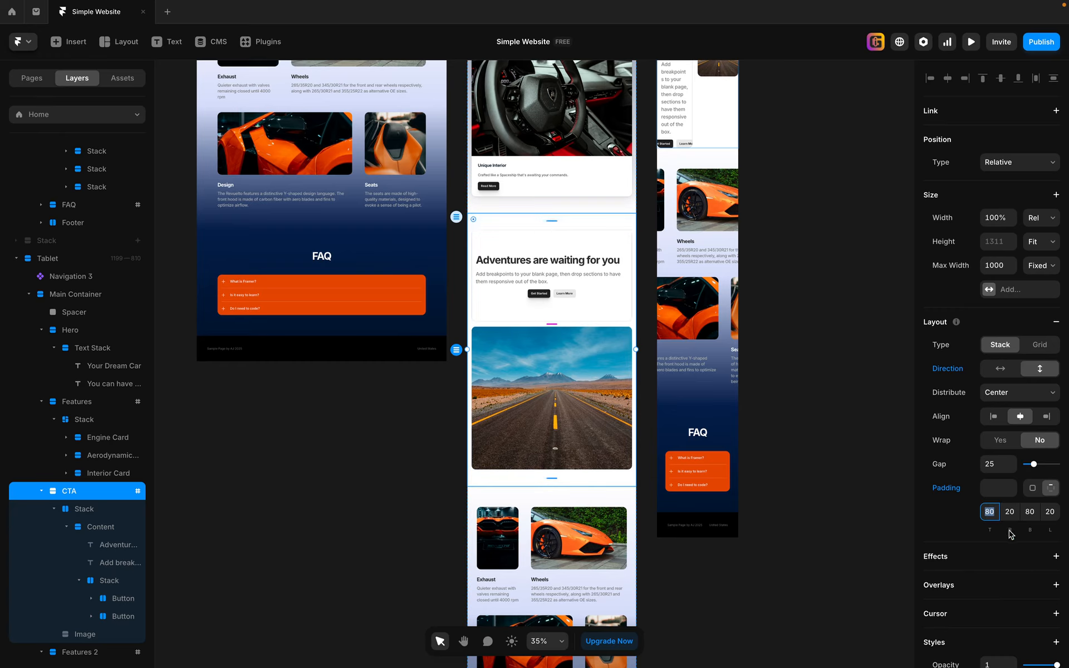
{"action": "type", "text": "0"}
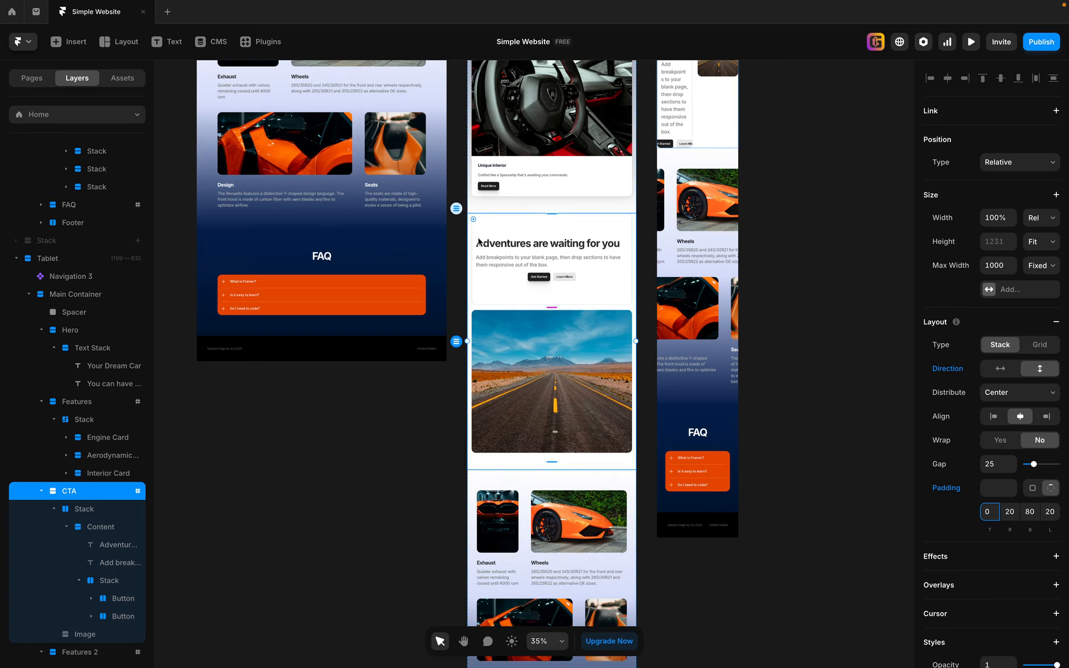
{"action": "left_click", "coordinate": [642, 310]}
- Change the height of the tablet CTA's text stack to Fit Content
{"action": "scroll", "coordinate": [640, 237], "scroll_direction": "up", "scroll_amount": 2}
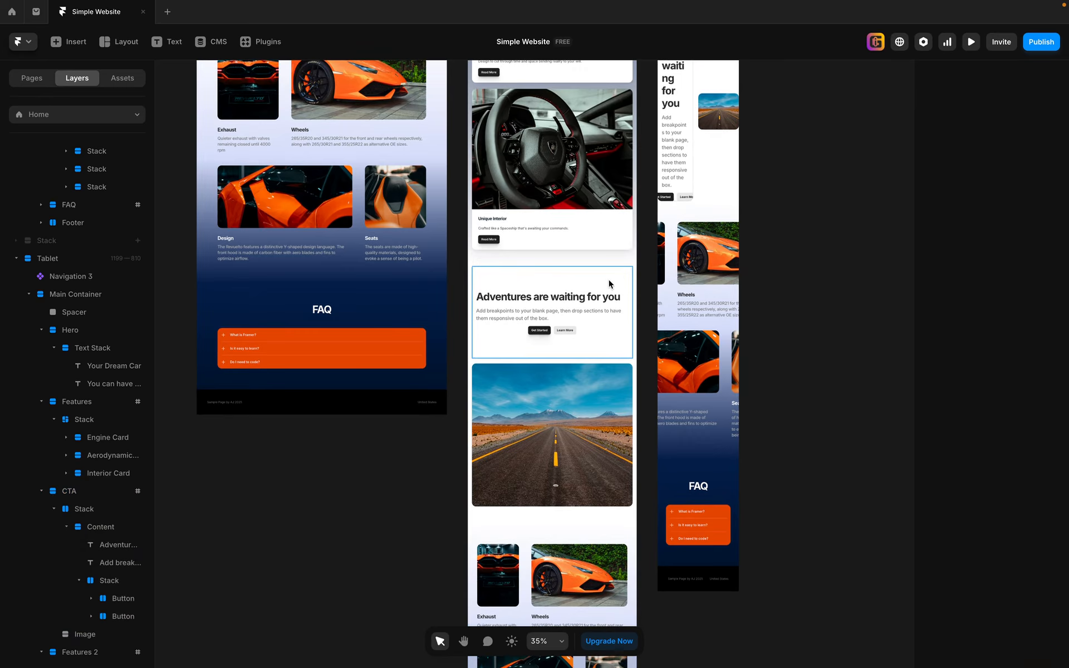
{"action": "left_click", "coordinate": [570, 278]}
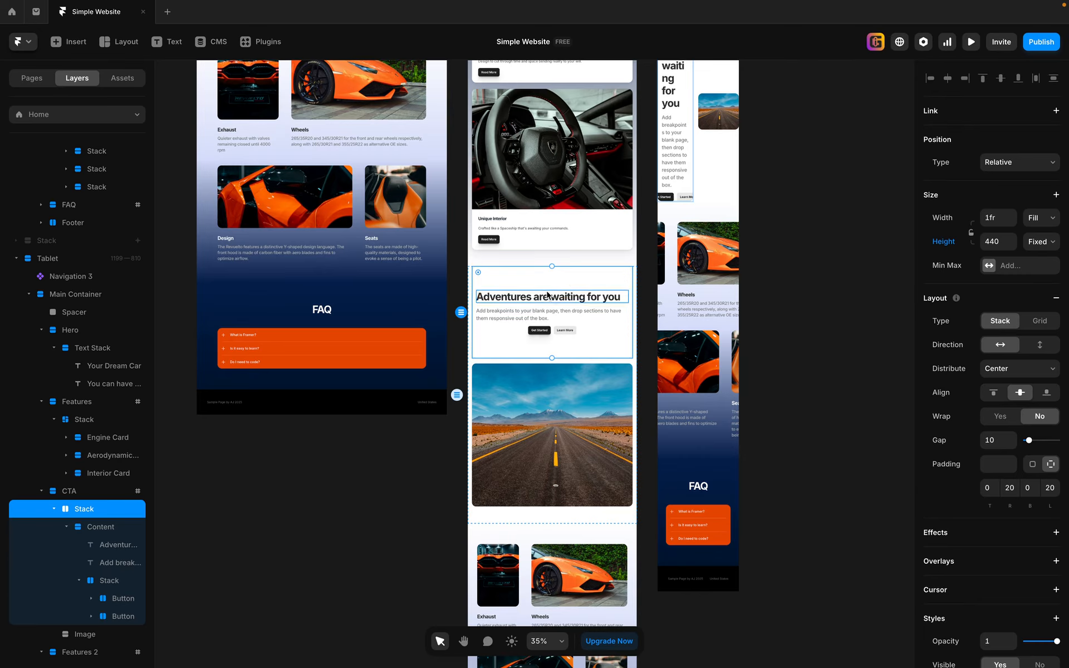
{"action": "left_click", "coordinate": [1050, 243]}
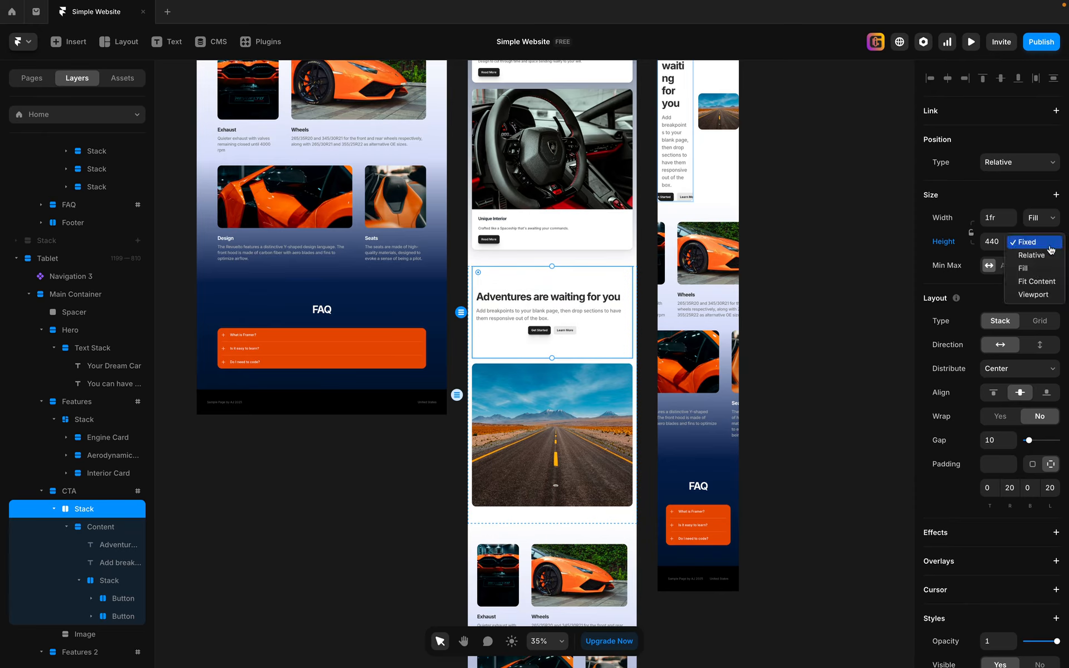
{"action": "left_click", "coordinate": [1036, 281]}
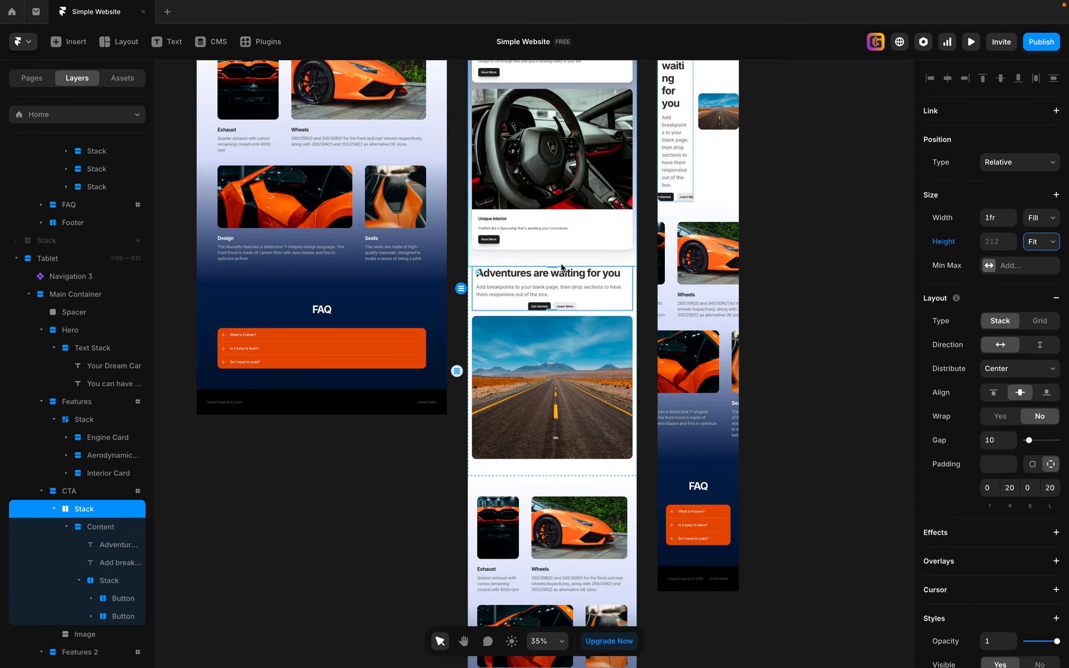
- Set the top and bottom padding of the tablet CTA's text stack to 80
{"action": "left_click", "coordinate": [997, 492]}
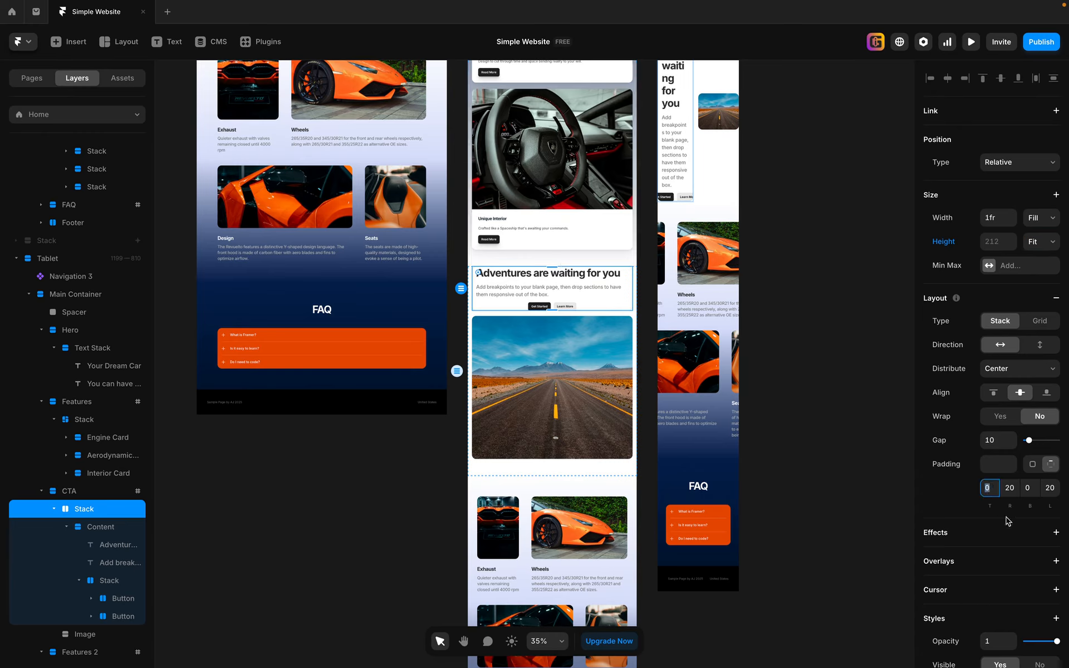
{"action": "type", "text": "8"}
{"action": "key", "text": "Tab"}
{"action": "key", "text": "Tab"}
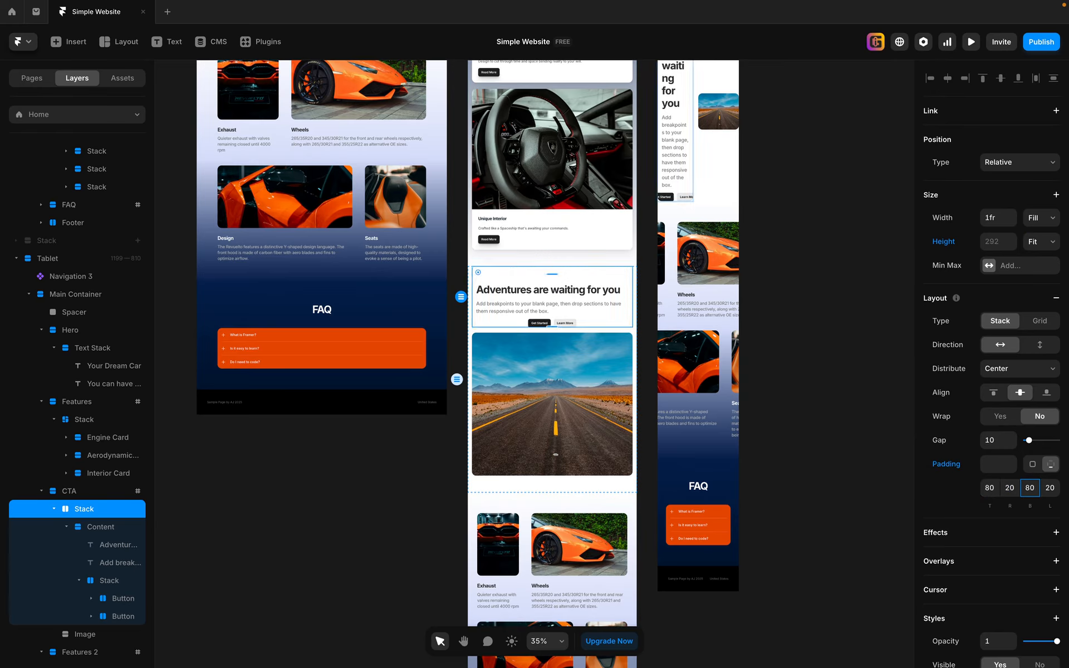
{"action": "left_click", "coordinate": [867, 443]}
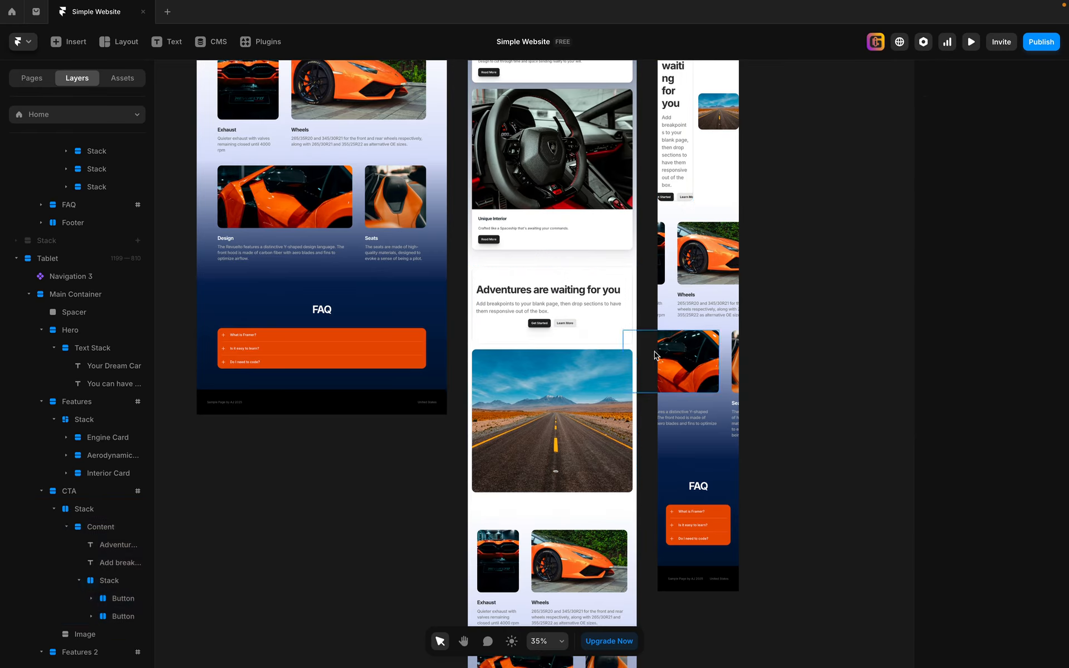
- Change the phone CTA section's stack direction to vertical
{"action": "scroll", "coordinate": [616, 524], "scroll_direction": "down", "scroll_amount": 1}
{"action": "scroll", "coordinate": [614, 522], "scroll_direction": "down", "scroll_amount": 5}
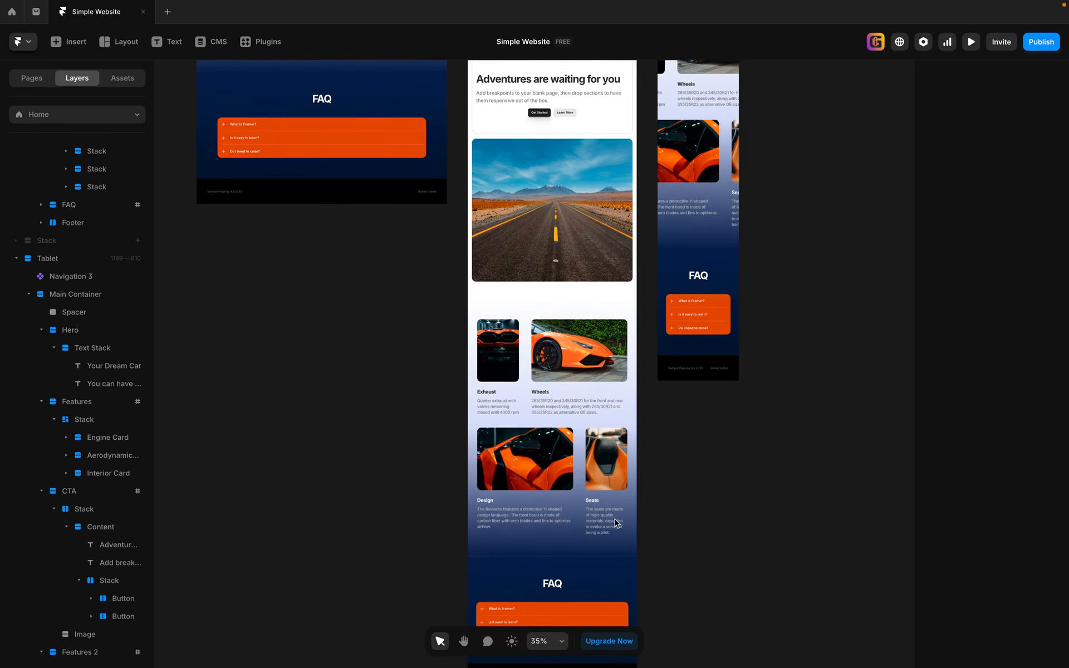
{"action": "scroll", "coordinate": [615, 520], "scroll_direction": "up", "scroll_amount": 3}
{"action": "scroll", "coordinate": [613, 518], "scroll_direction": "up", "scroll_amount": 2}
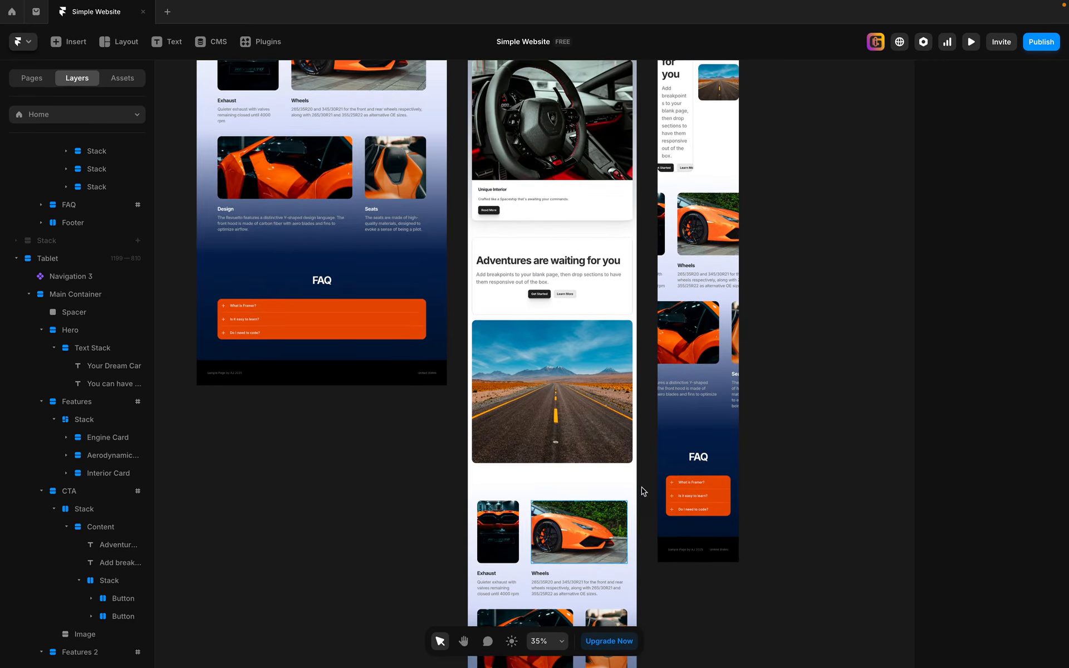
{"action": "scroll", "coordinate": [683, 390], "scroll_direction": "up", "scroll_amount": 2}
{"action": "scroll", "coordinate": [683, 390], "scroll_direction": "up", "scroll_amount": 2}
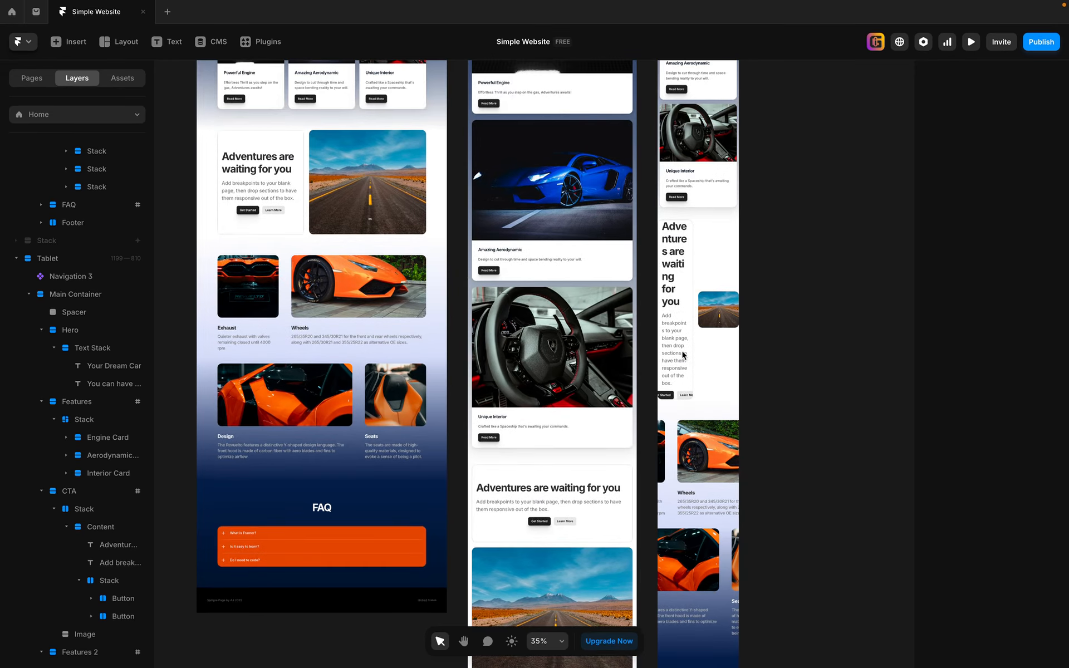
{"action": "left_click", "coordinate": [710, 261]}
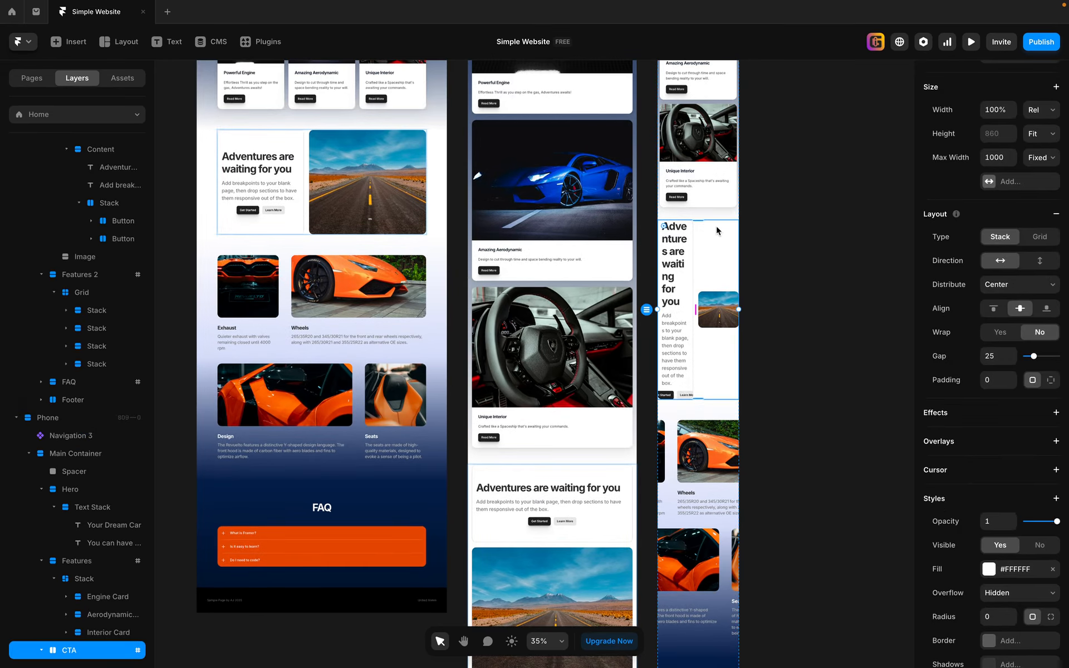
{"action": "left_click", "coordinate": [1040, 262]}
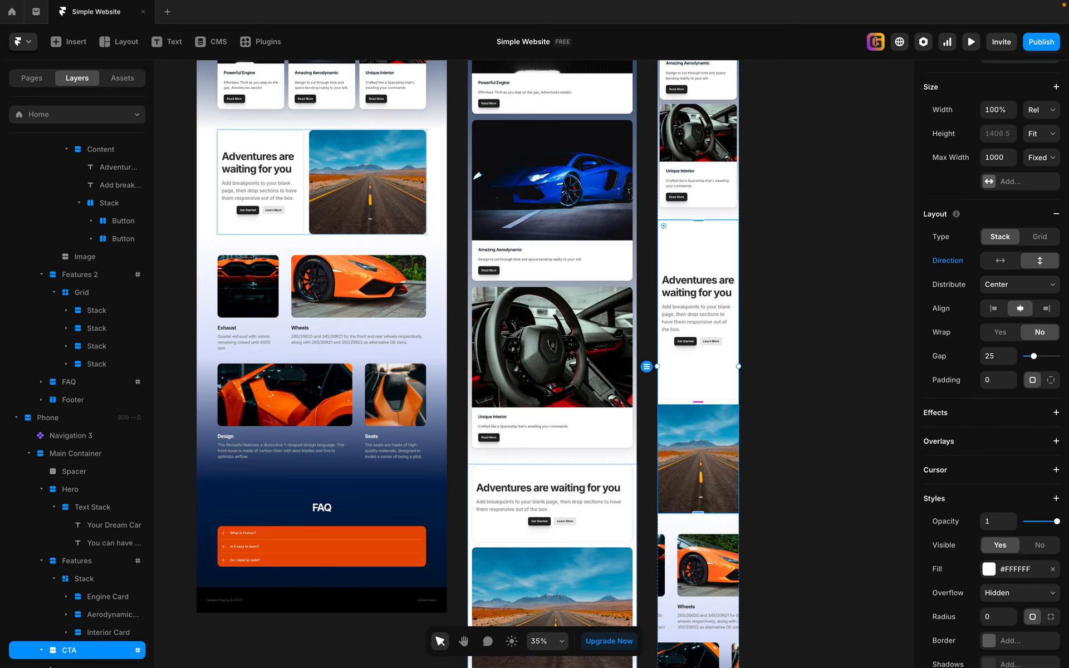
{"action": "scroll", "coordinate": [774, 416], "scroll_direction": "down", "scroll_amount": 3}
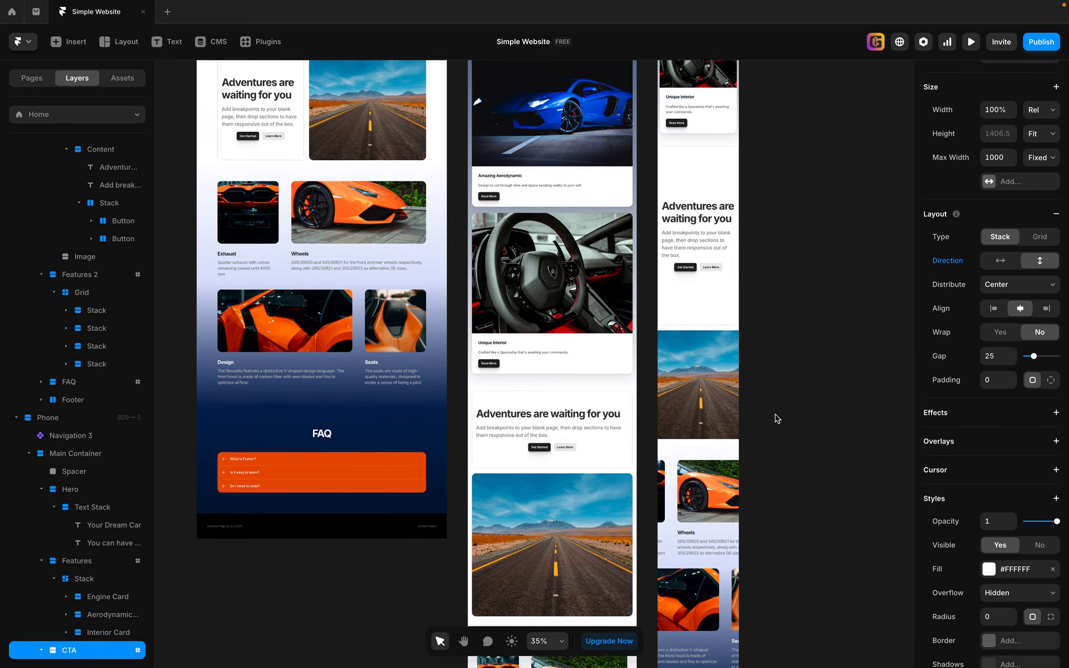
{"action": "left_click", "coordinate": [811, 403]}
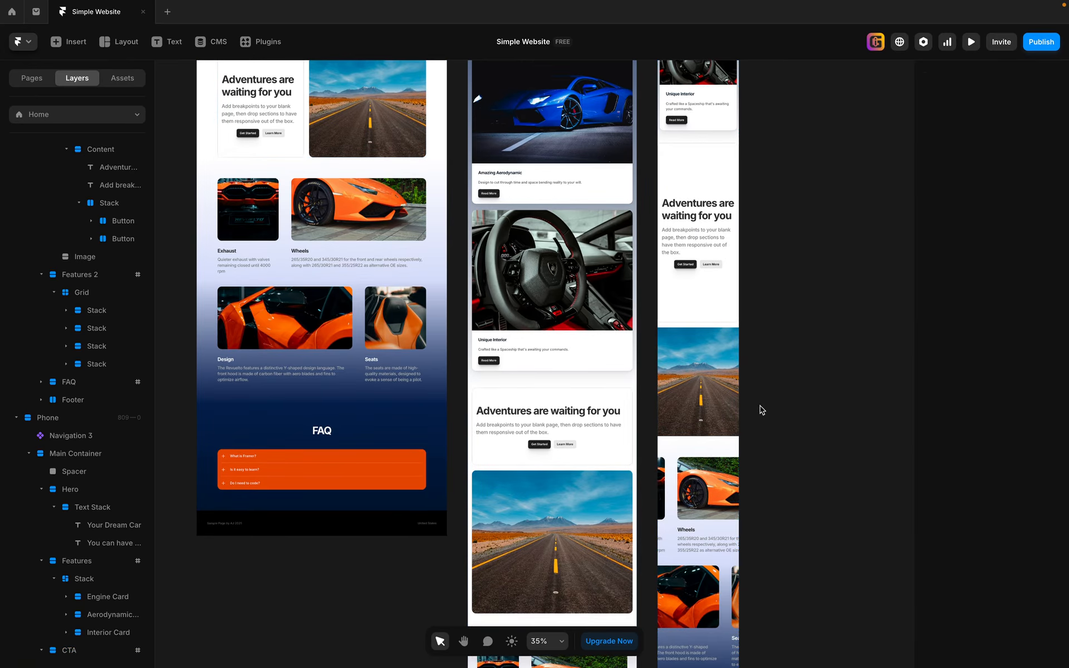
- Set the width of the phone CTA's road image to 1fr
{"action": "left_click", "coordinate": [700, 381]}
{"action": "left_click", "coordinate": [1002, 217]}
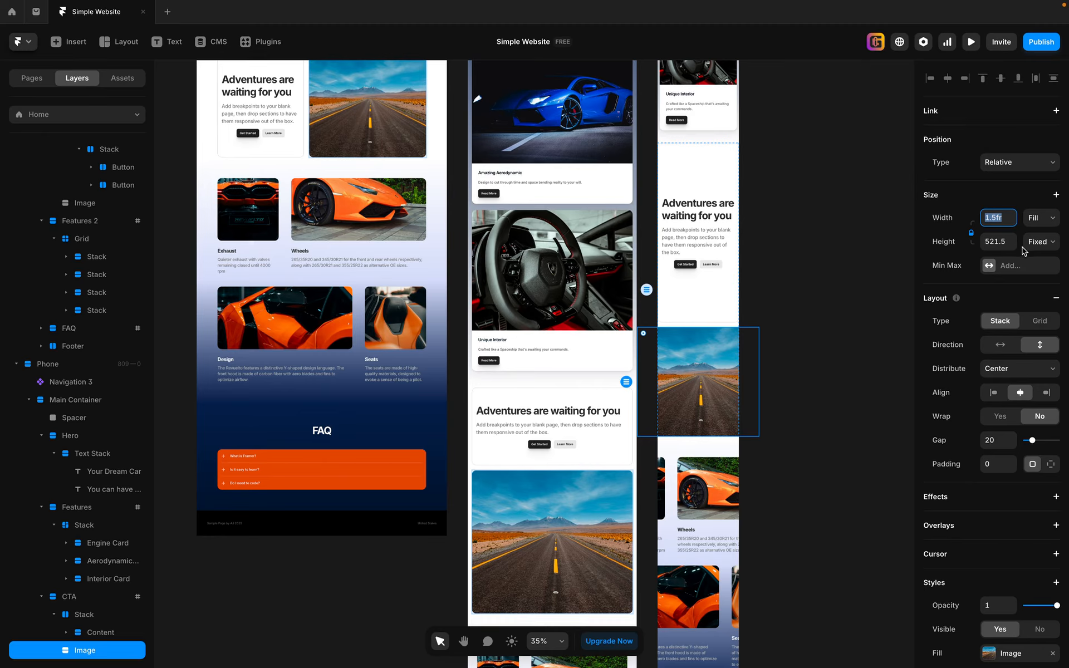
{"action": "type", "text": "1"}
{"action": "key", "text": "Return"}
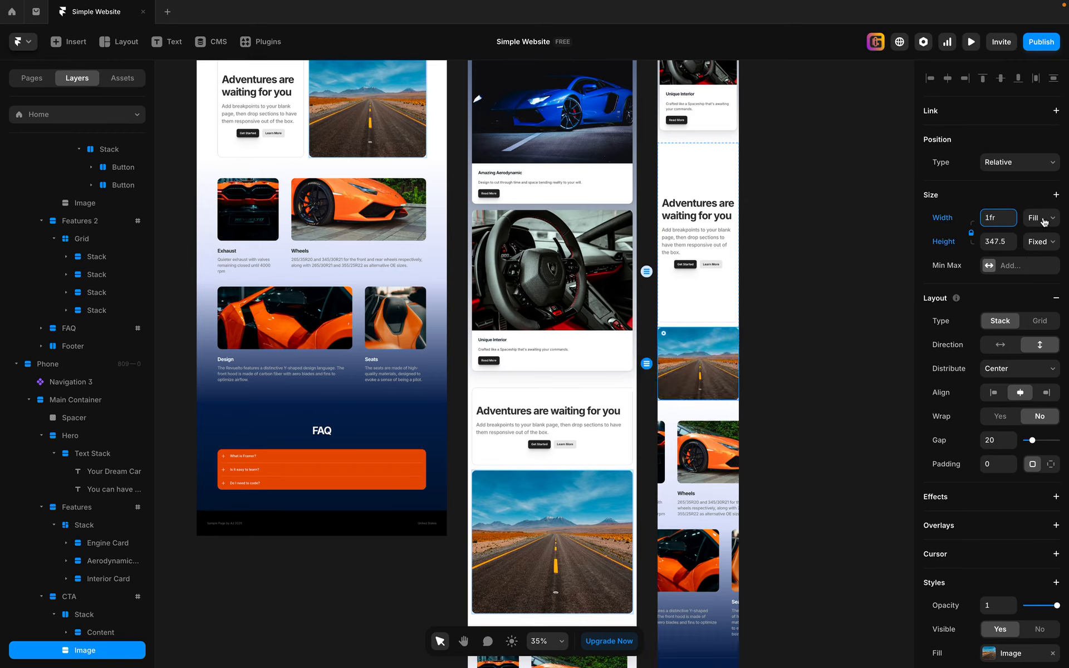
{"action": "left_click", "coordinate": [782, 317]}
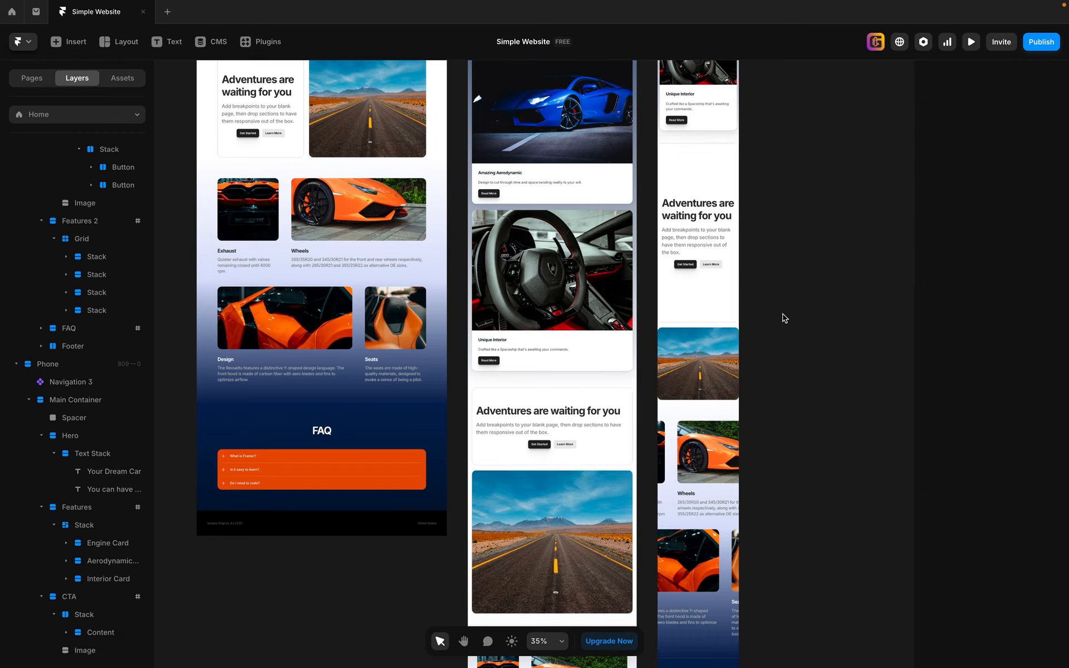
- Change the phone CTA text stack's height to Fit Content and set its padding to 20 on all sides
{"action": "left_click", "coordinate": [700, 182]}
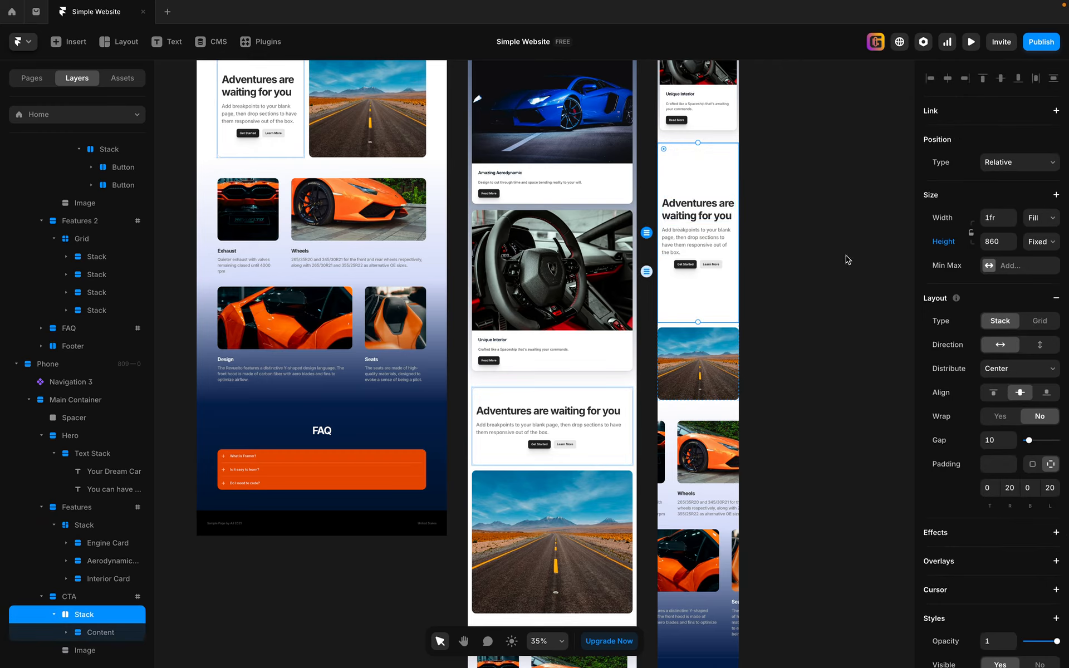
{"action": "left_click", "coordinate": [1041, 242]}
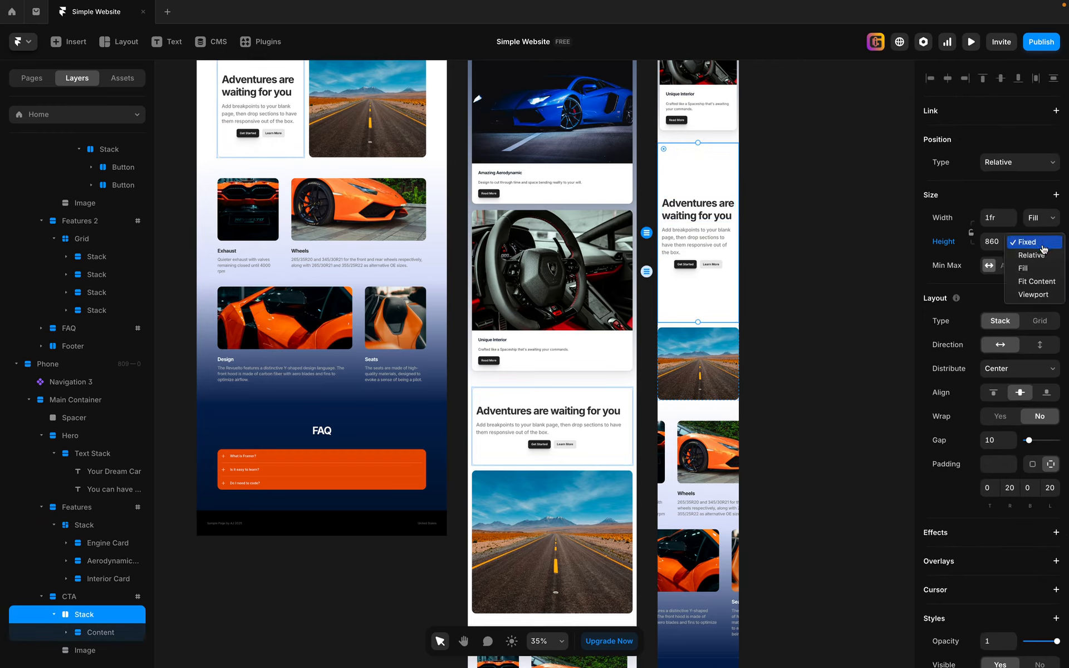
{"action": "left_click", "coordinate": [1039, 282]}
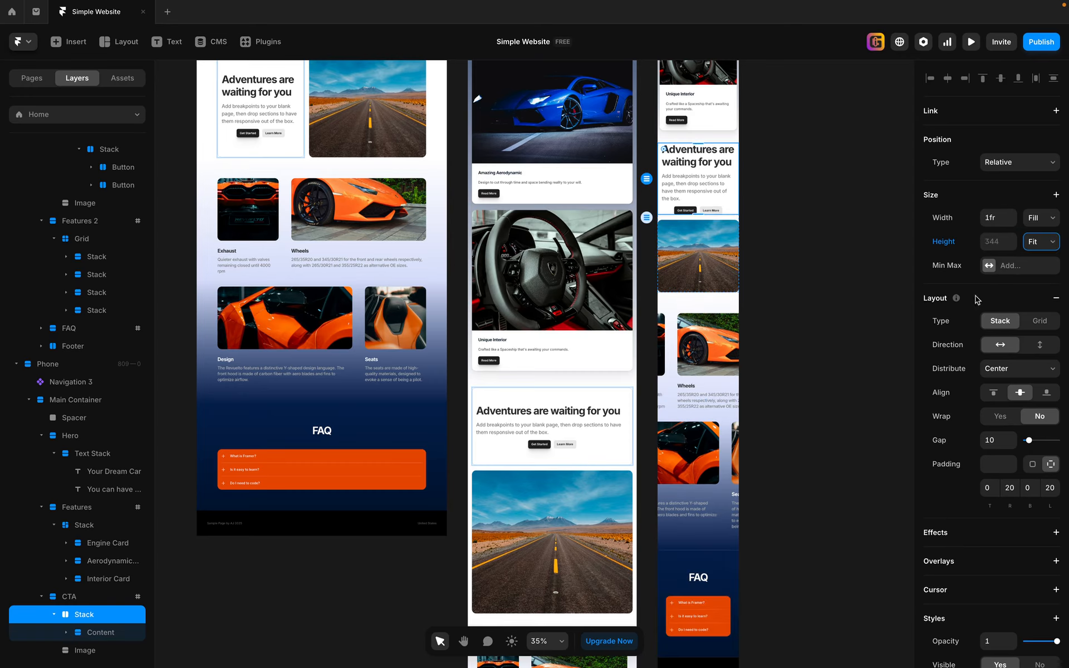
{"action": "left_click", "coordinate": [1002, 465]}
{"action": "key", "text": "Return"}
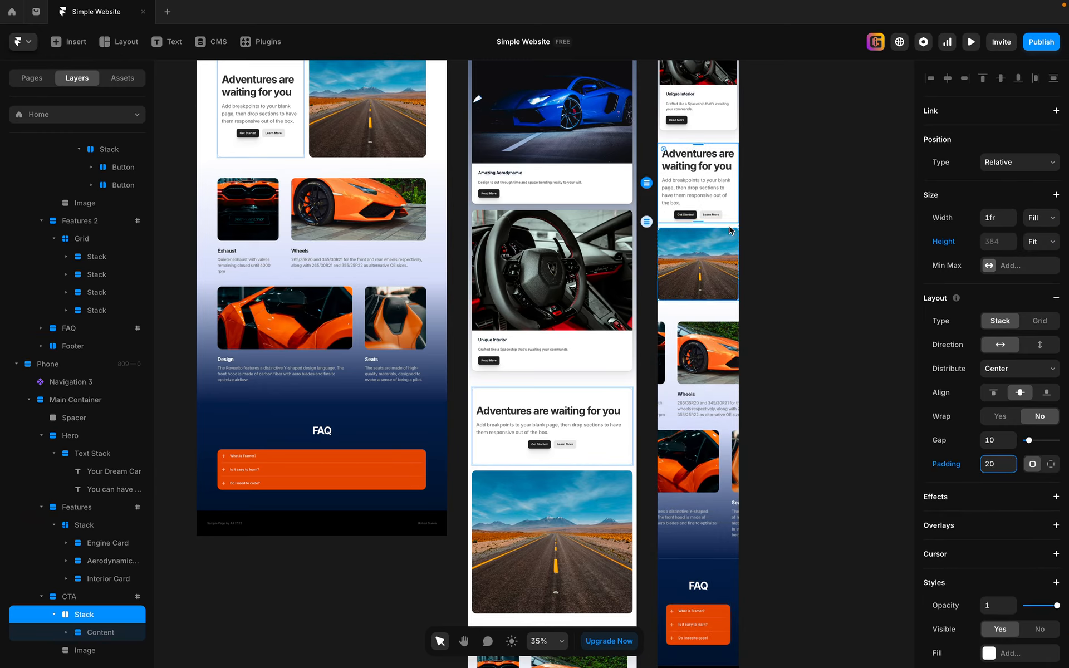
{"action": "scroll", "coordinate": [793, 228], "scroll_direction": "up", "scroll_amount": 2}
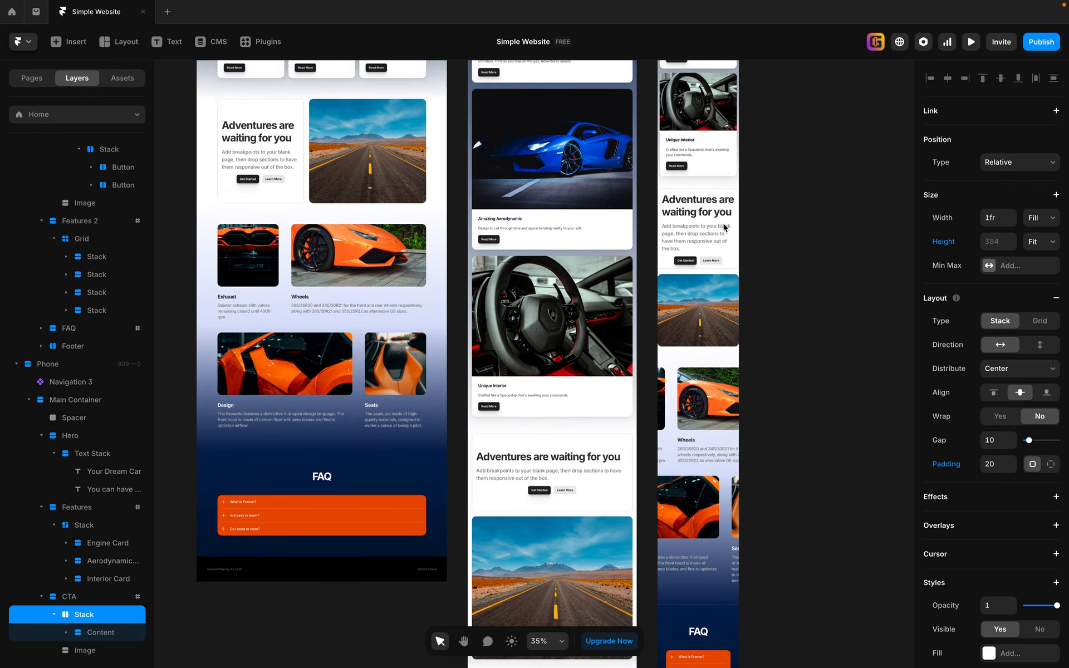
{"action": "scroll", "coordinate": [727, 225], "scroll_direction": "up", "scroll_amount": 2}
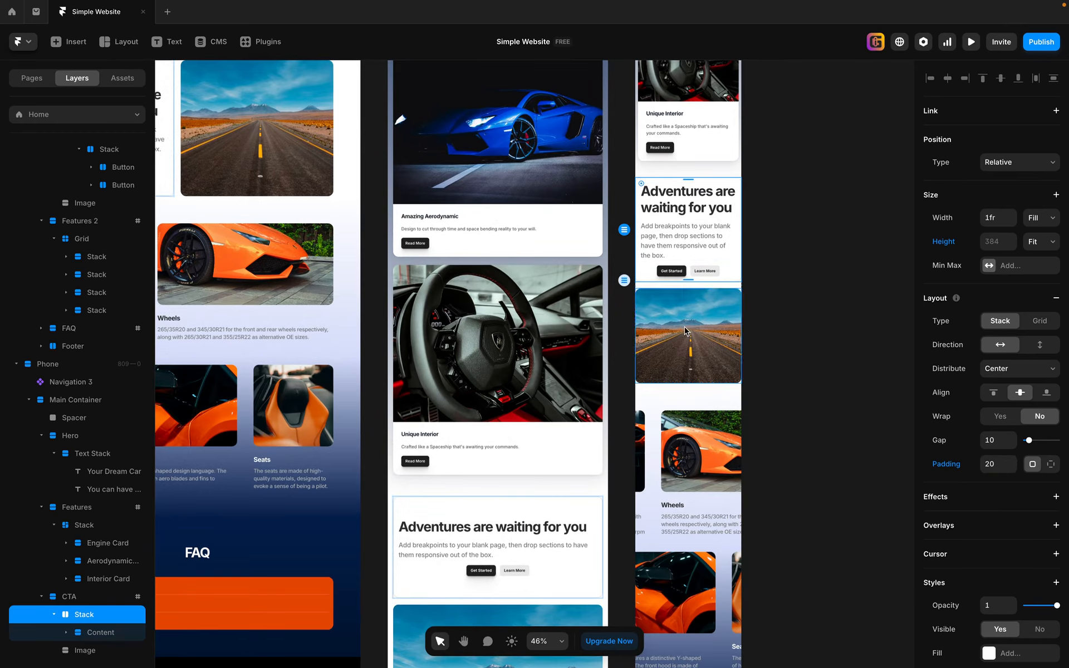
- Set the phone CTA section's padding to 60 at the top and bottom and 10 on the right and left
{"action": "left_click", "coordinate": [82, 598]}
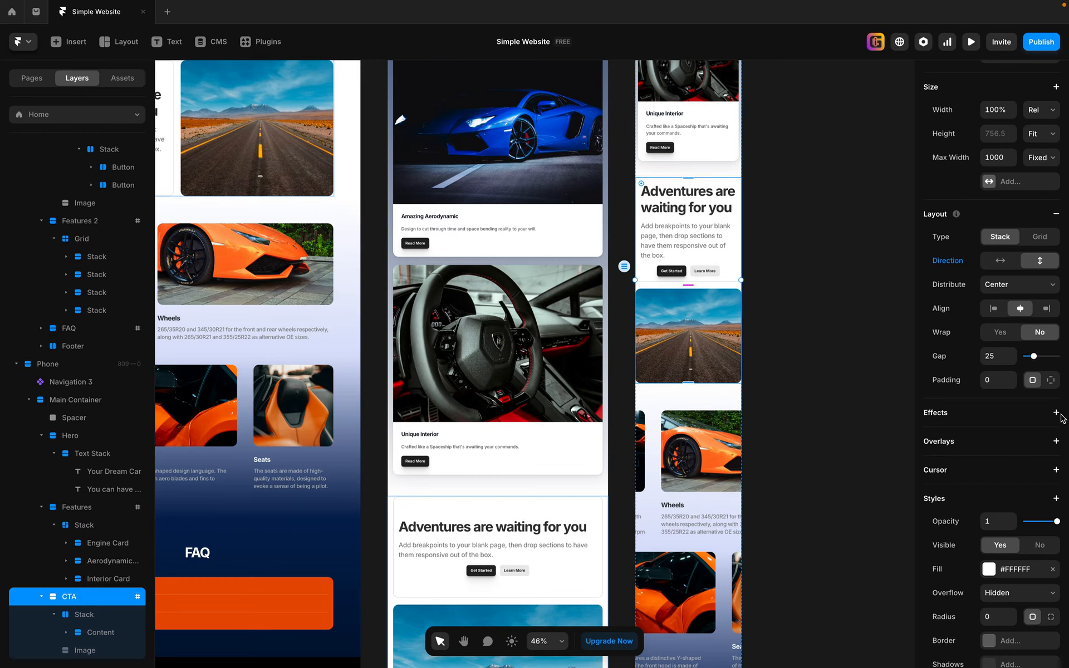
{"action": "left_click", "coordinate": [1051, 381]}
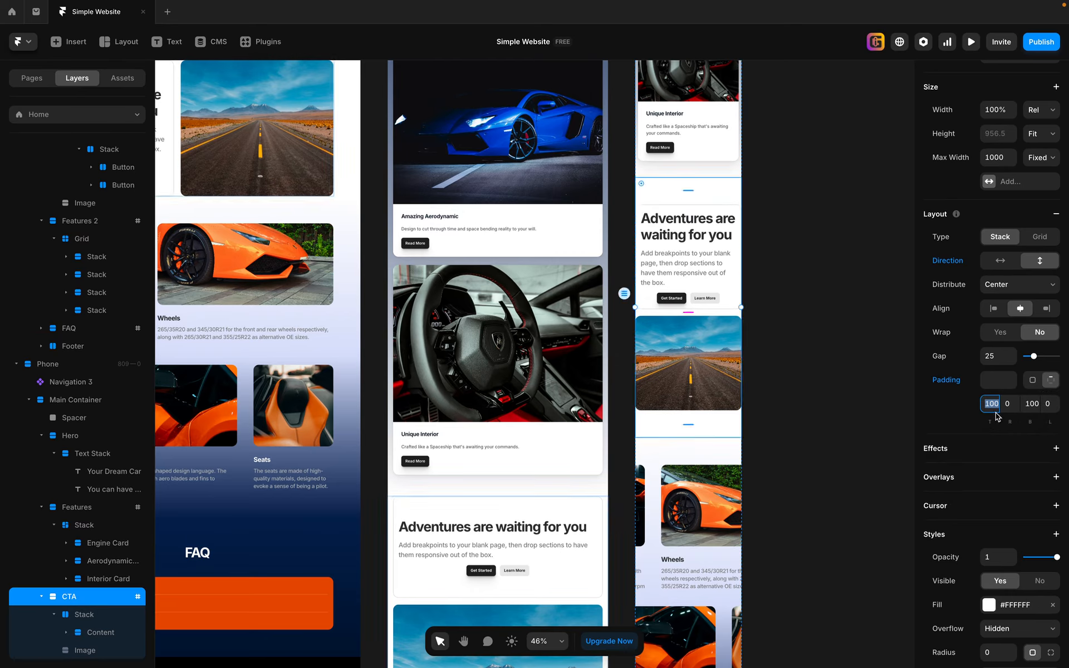
{"action": "type", "text": "60"}
{"action": "key", "text": "Tab"}
{"action": "key", "text": "Tab"}
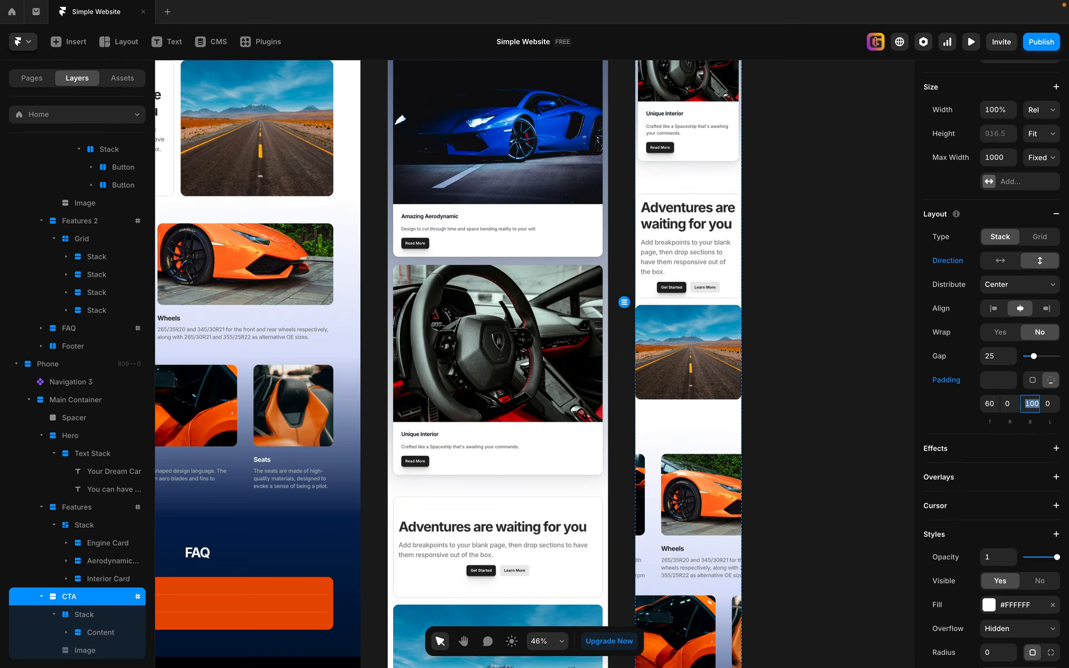
{"action": "type", "text": "60"}
{"action": "key", "text": "shift+Tab"}
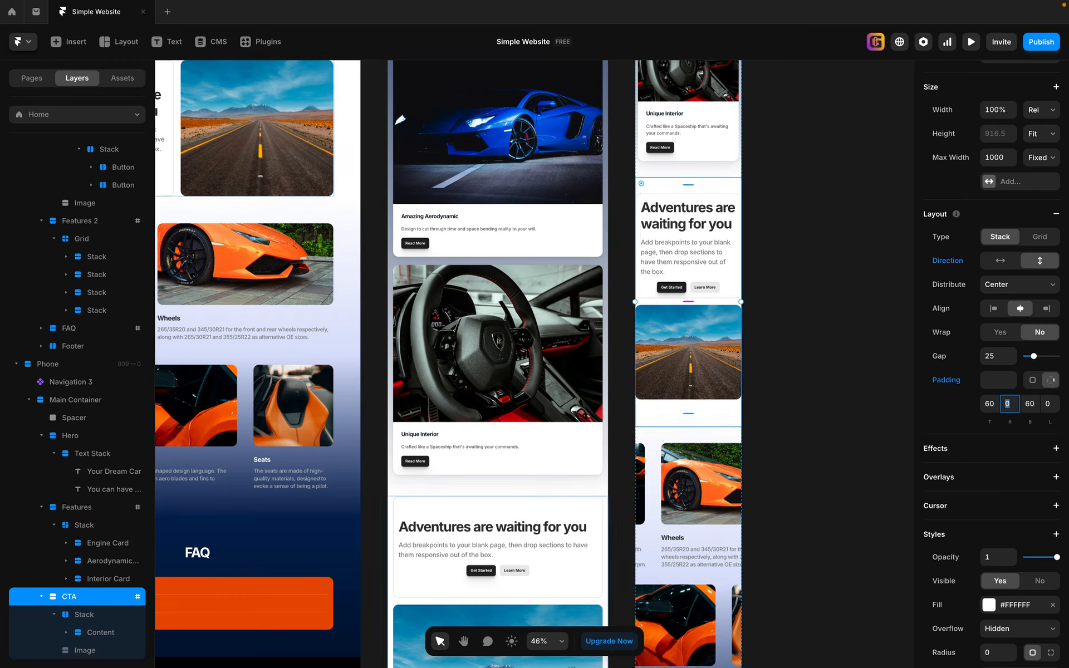
{"action": "type", "text": "10"}
{"action": "key", "text": "Tab"}
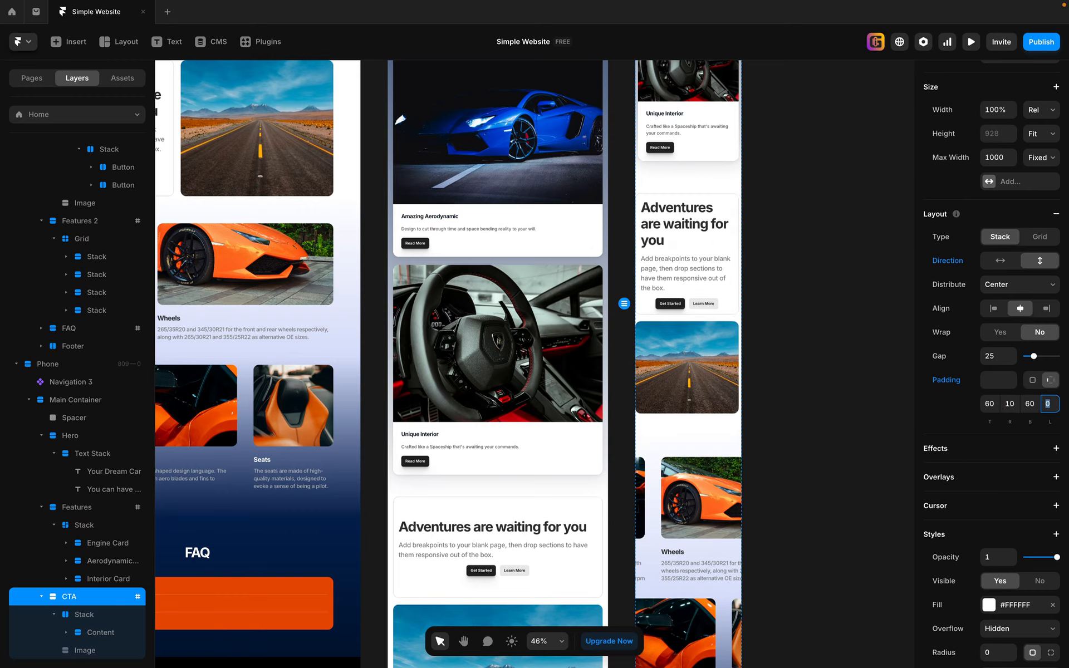
{"action": "type", "text": "10"}
{"action": "key", "text": "Return"}
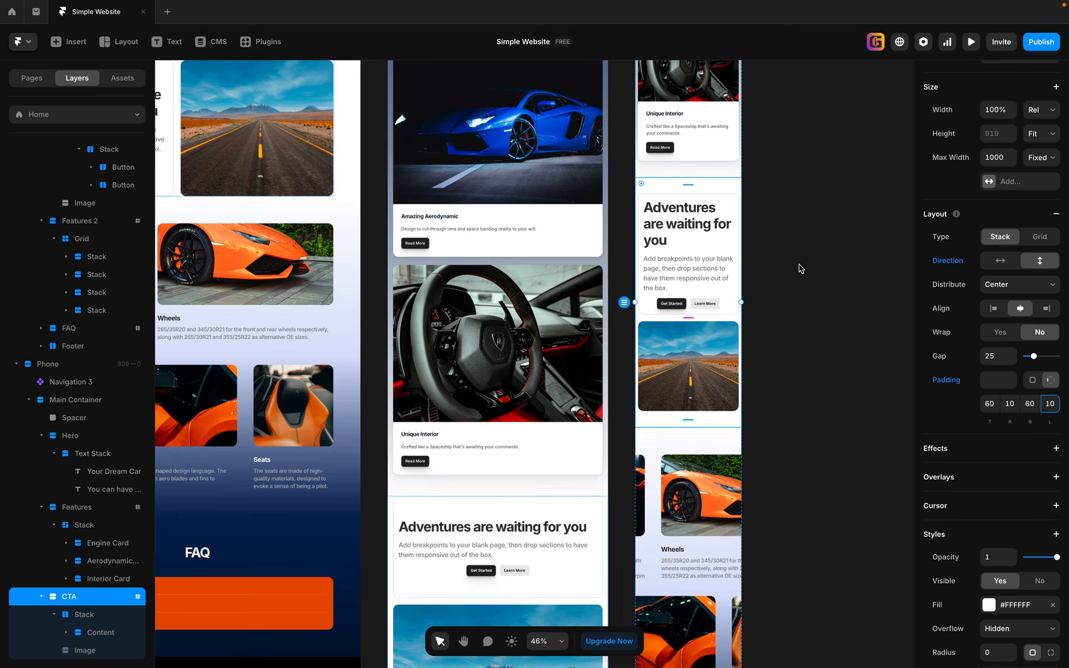
- Check the spacing between the phone Features and CTA sections and the CTA's height and max width sizing options
{"action": "left_click", "coordinate": [688, 183]}
{"action": "left_click", "coordinate": [790, 273]}
{"action": "scroll", "coordinate": [732, 249], "scroll_direction": "up", "scroll_amount": 3}
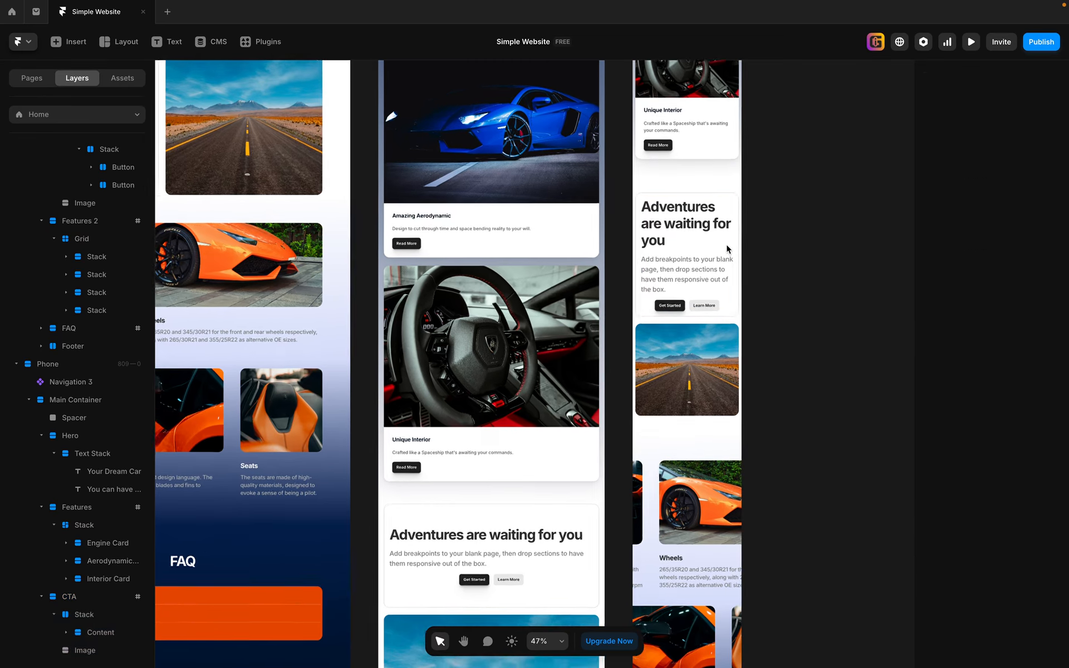
{"action": "left_click", "coordinate": [698, 164]}
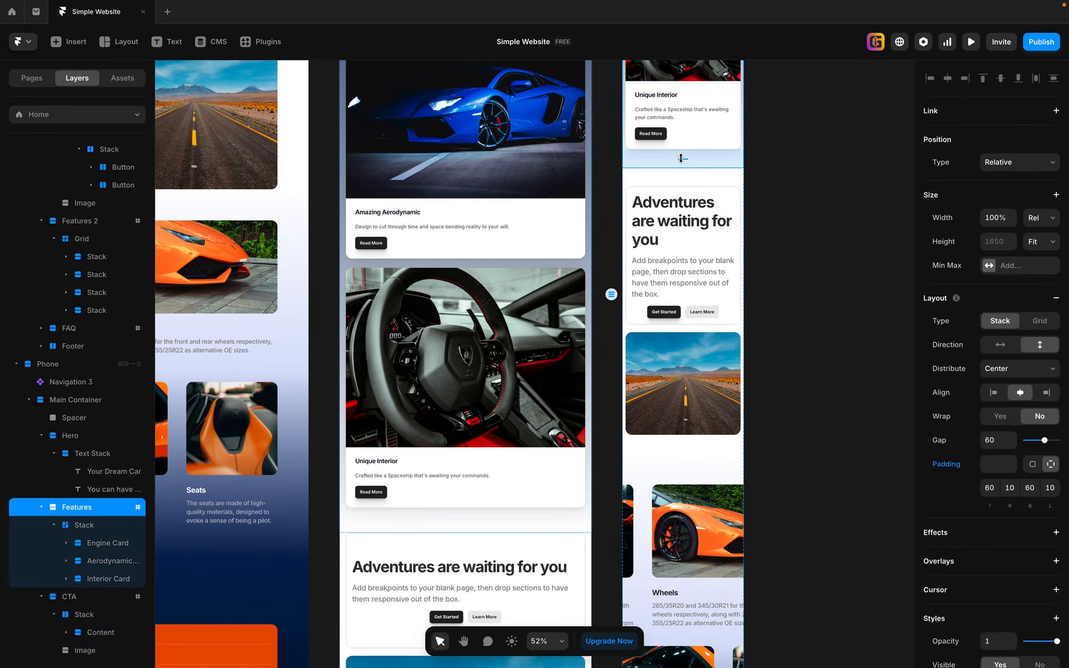
{"action": "left_click", "coordinate": [684, 175]}
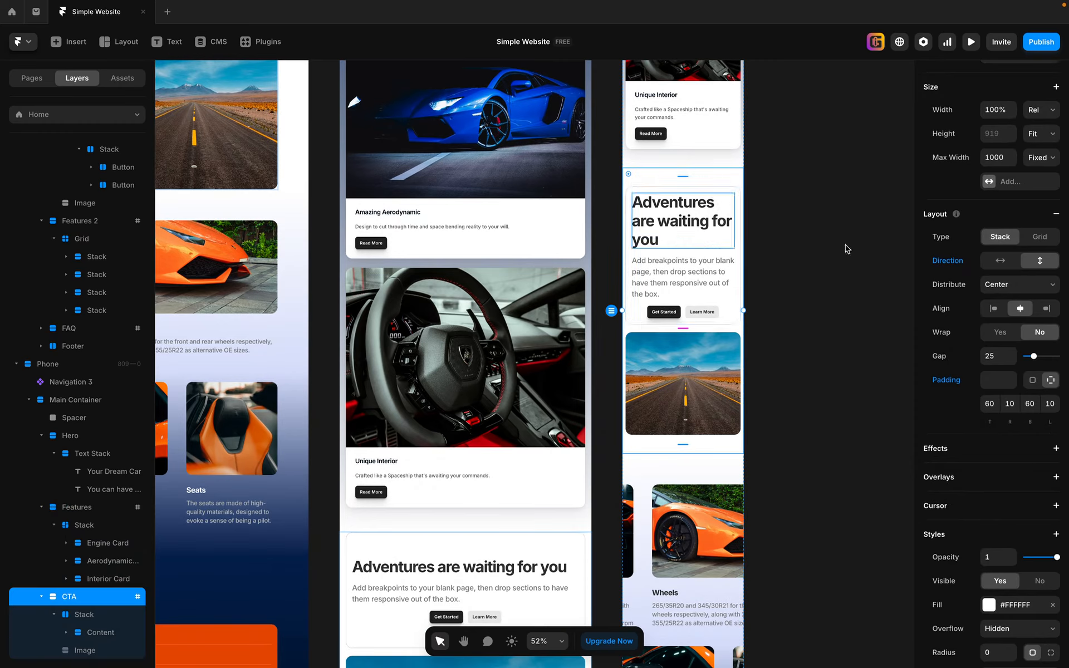
{"action": "left_click", "coordinate": [1051, 160]}
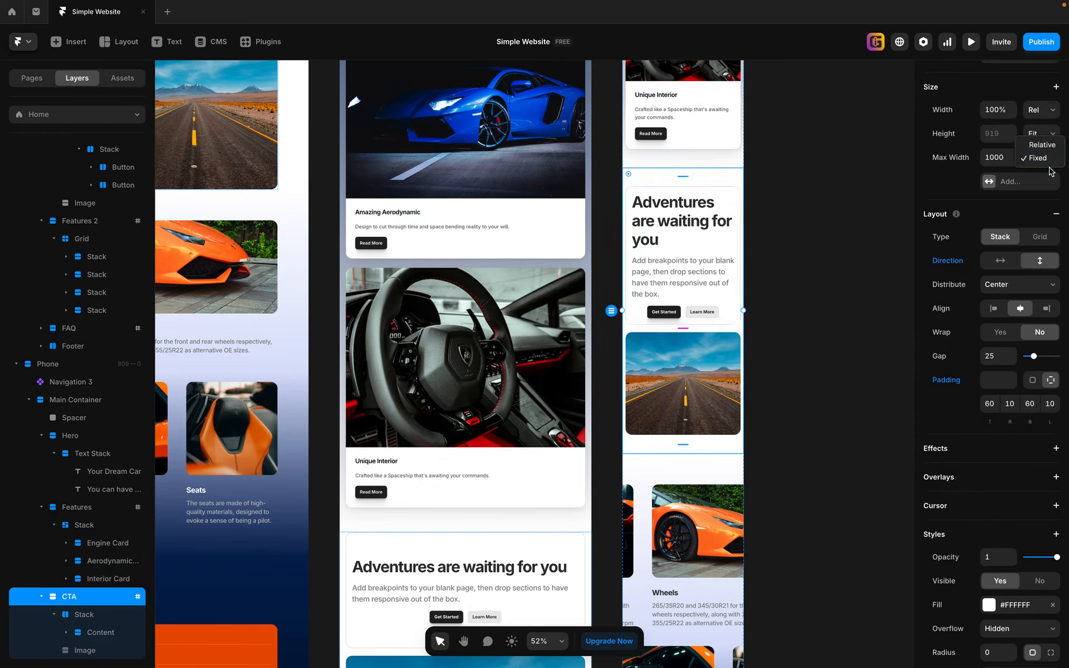
{"action": "left_click", "coordinate": [843, 205]}
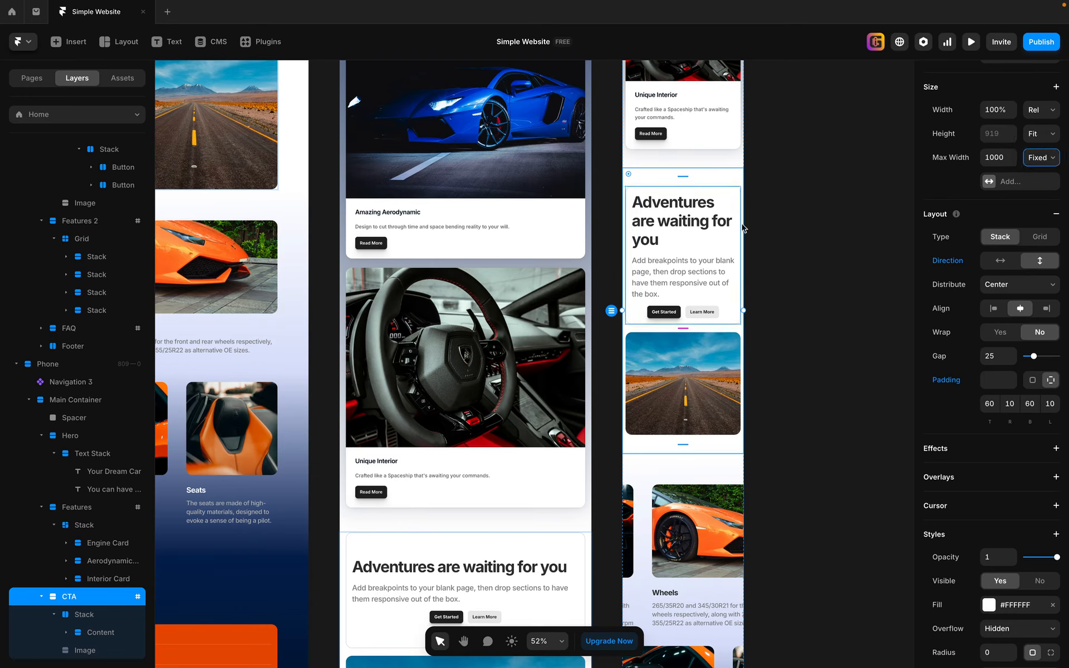
{"action": "scroll", "coordinate": [1030, 223], "scroll_direction": "up", "scroll_amount": 1}
{"action": "left_click", "coordinate": [1051, 166]}
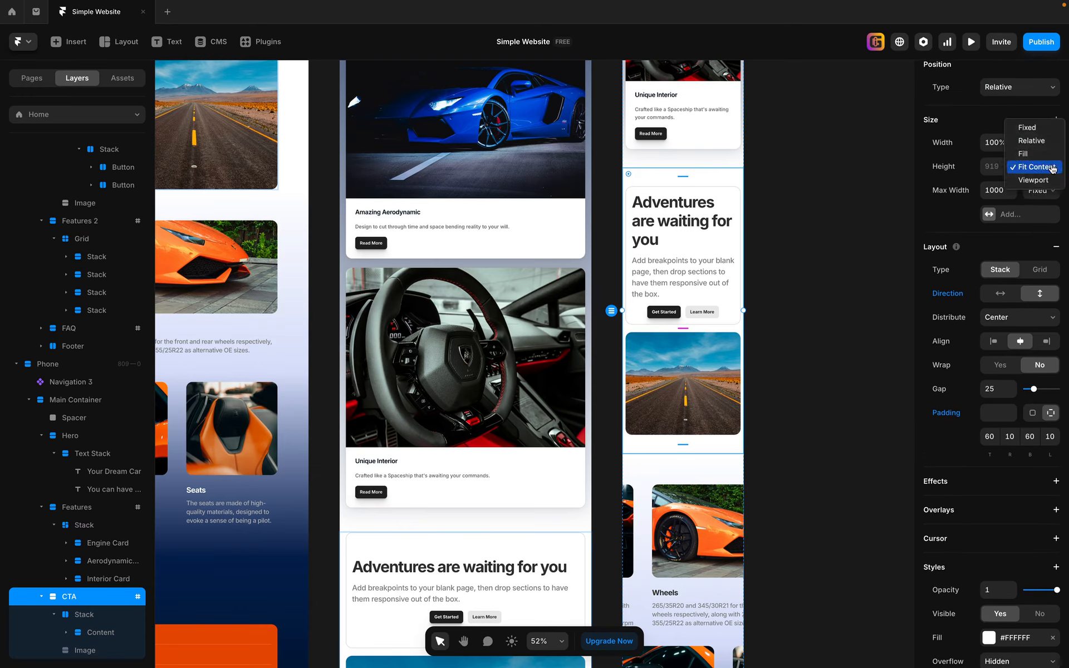
{"action": "left_click", "coordinate": [826, 191]}
{"action": "left_click", "coordinate": [683, 177]}
{"action": "left_click", "coordinate": [832, 284]}
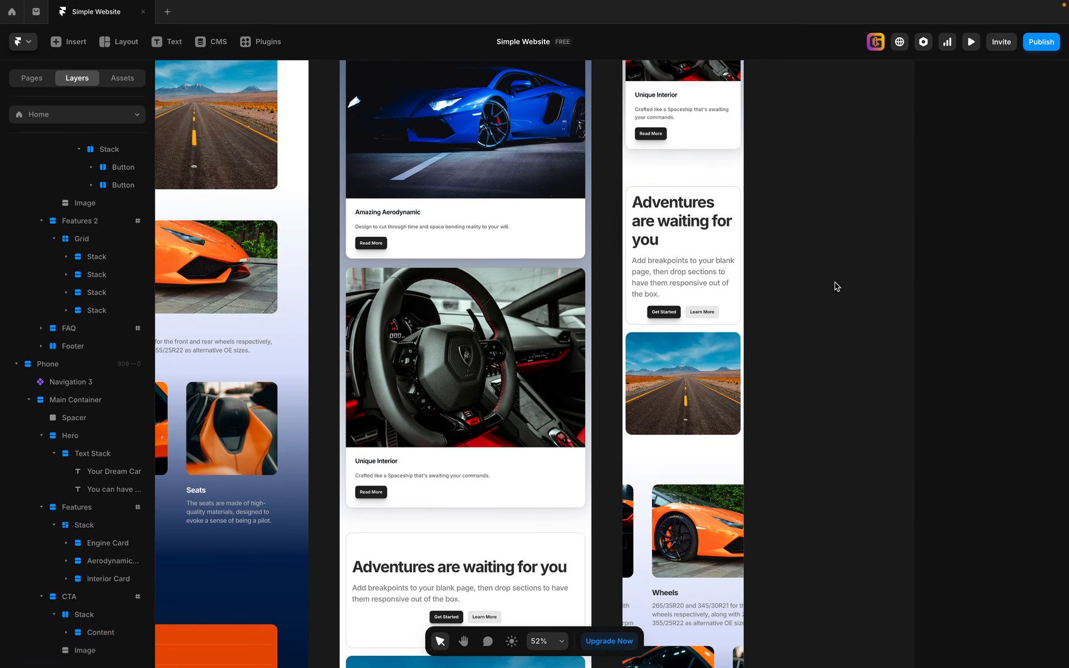
- Examine the Features 2 section and its grid layout settings on the desktop and tablet breakpoints
{"action": "scroll", "coordinate": [783, 296], "scroll_direction": "up", "scroll_amount": 2}
{"action": "scroll", "coordinate": [786, 296], "scroll_direction": "down", "scroll_amount": 5}
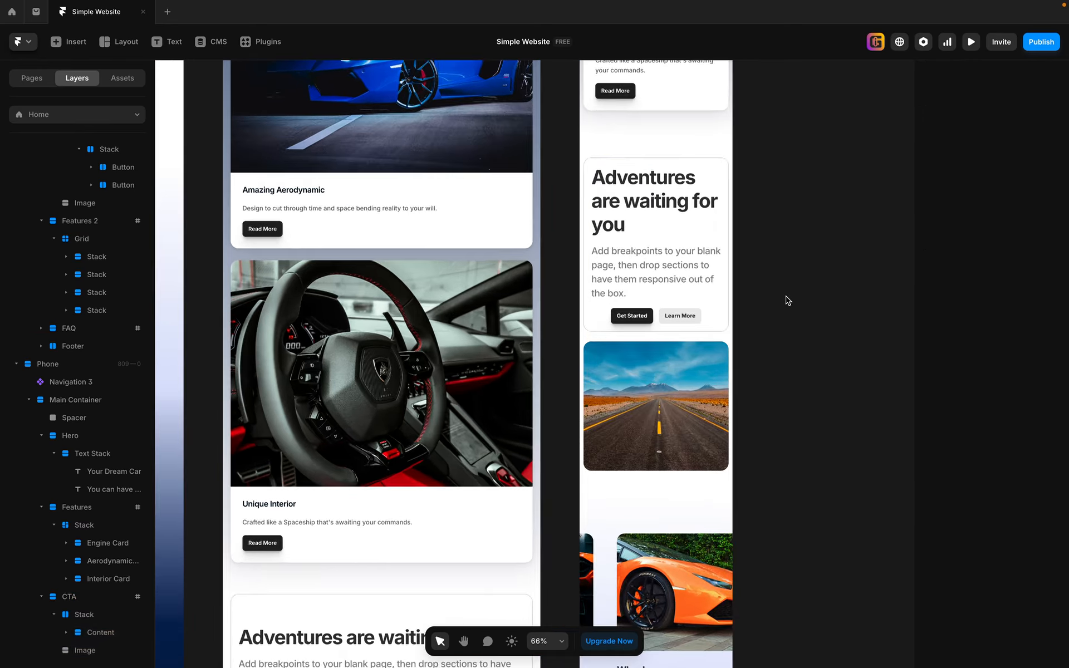
{"action": "scroll", "coordinate": [814, 389], "scroll_direction": "down", "scroll_amount": 3}
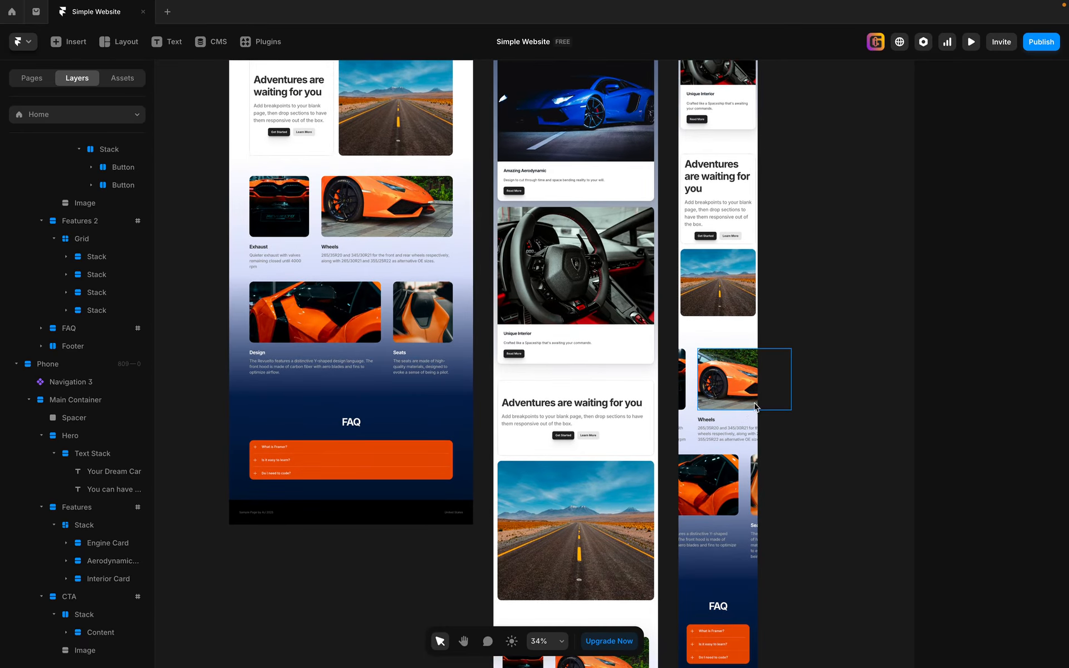
{"action": "scroll", "coordinate": [389, 279], "scroll_direction": "down", "scroll_amount": 2}
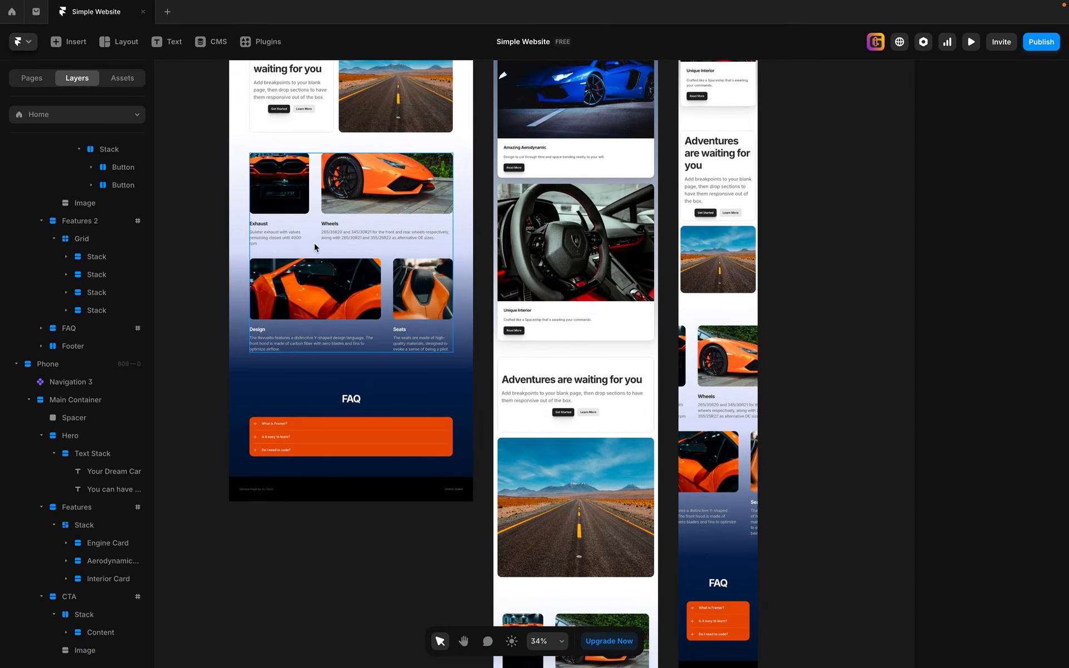
{"action": "left_click", "coordinate": [316, 245]}
{"action": "scroll", "coordinate": [379, 256], "scroll_direction": "up", "scroll_amount": 2}
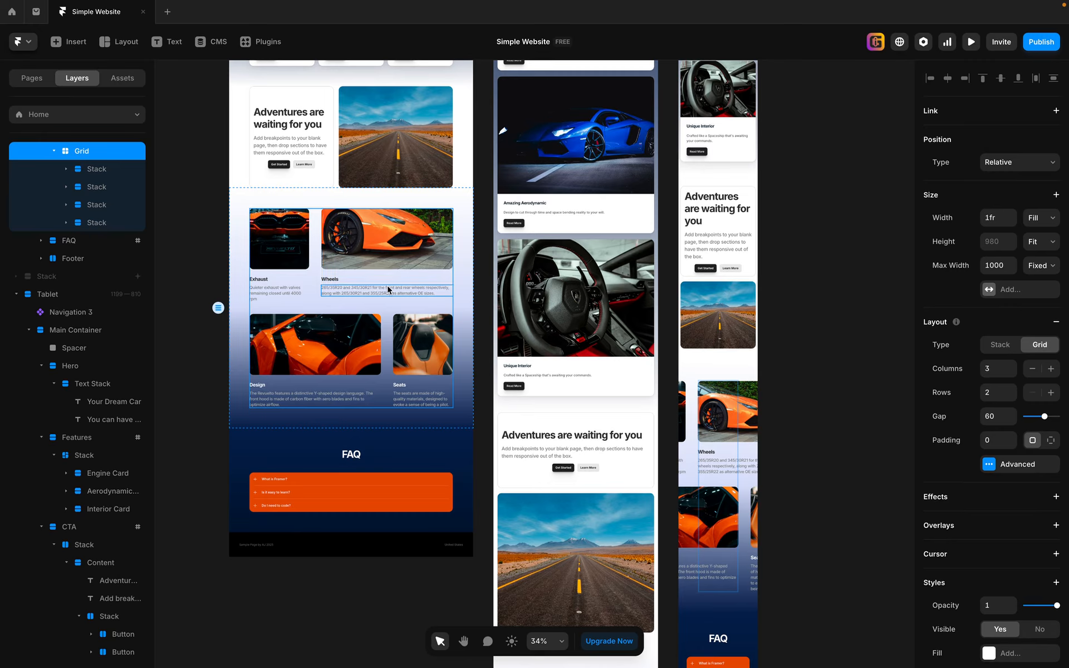
{"action": "scroll", "coordinate": [77, 190], "scroll_direction": "up", "scroll_amount": 2}
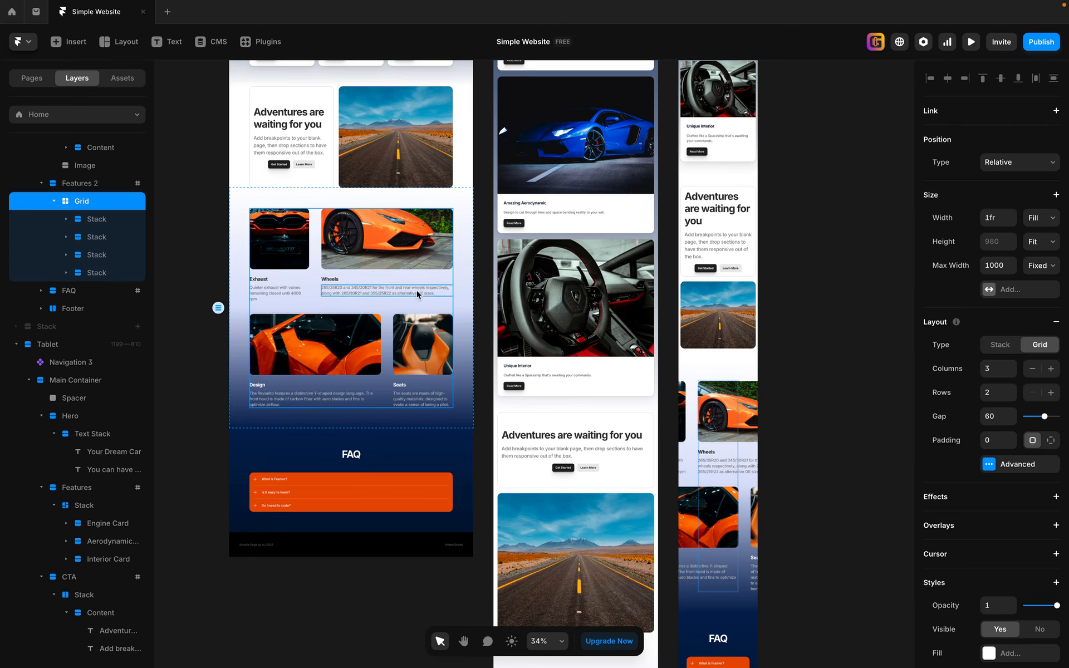
{"action": "scroll", "coordinate": [610, 493], "scroll_direction": "down", "scroll_amount": 5}
{"action": "scroll", "coordinate": [615, 494], "scroll_direction": "down", "scroll_amount": 2}
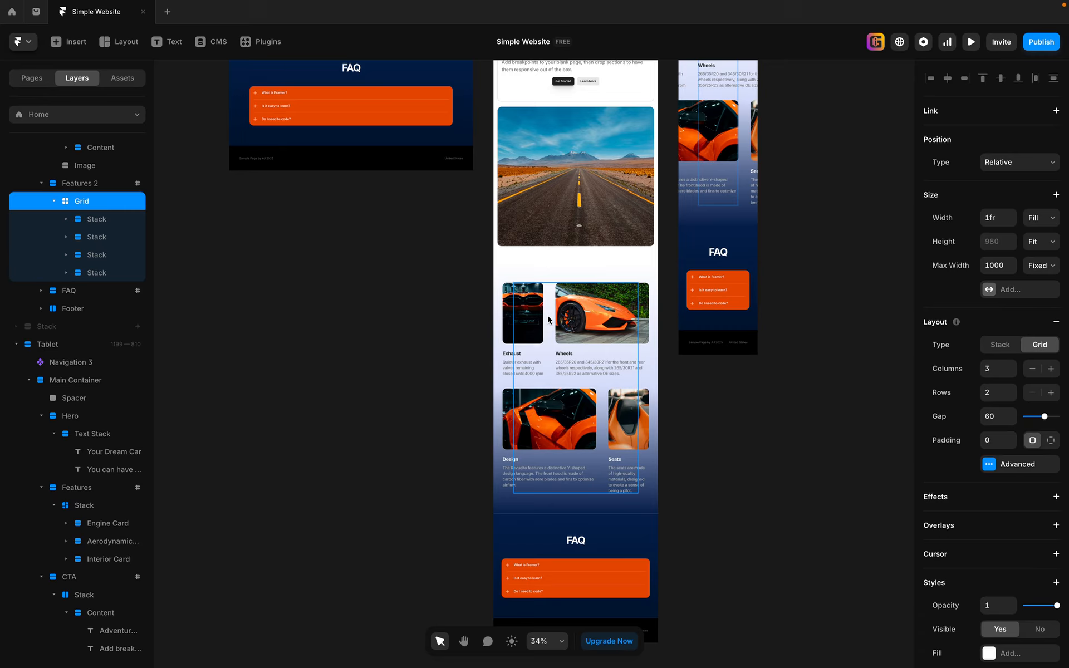
{"action": "left_click", "coordinate": [81, 183]}
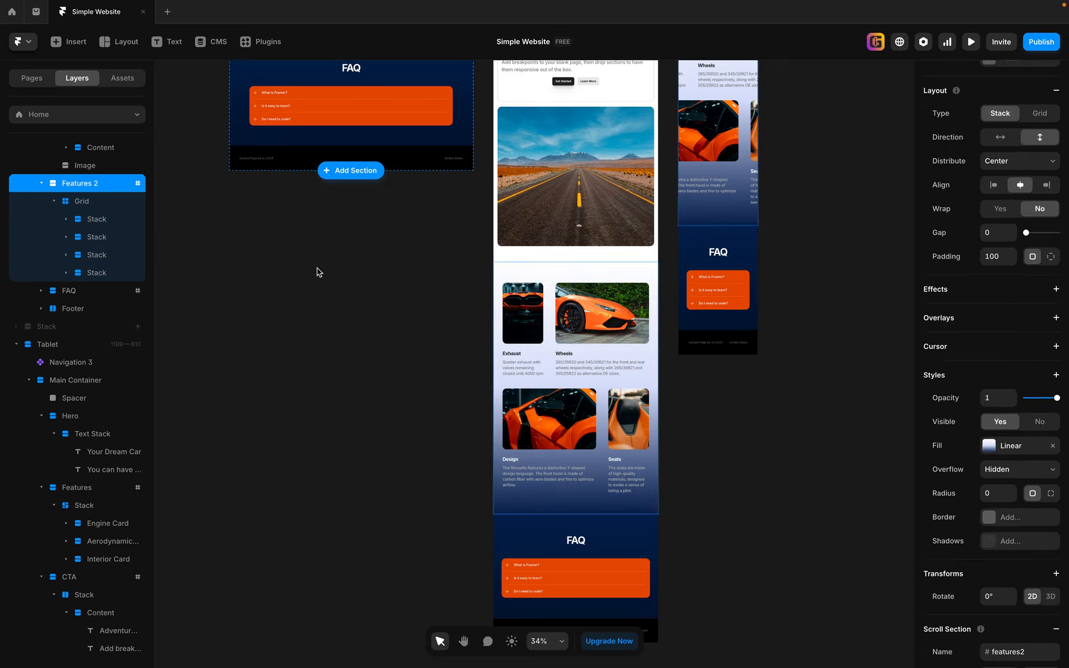
{"action": "scroll", "coordinate": [572, 397], "scroll_direction": "up", "scroll_amount": 1}
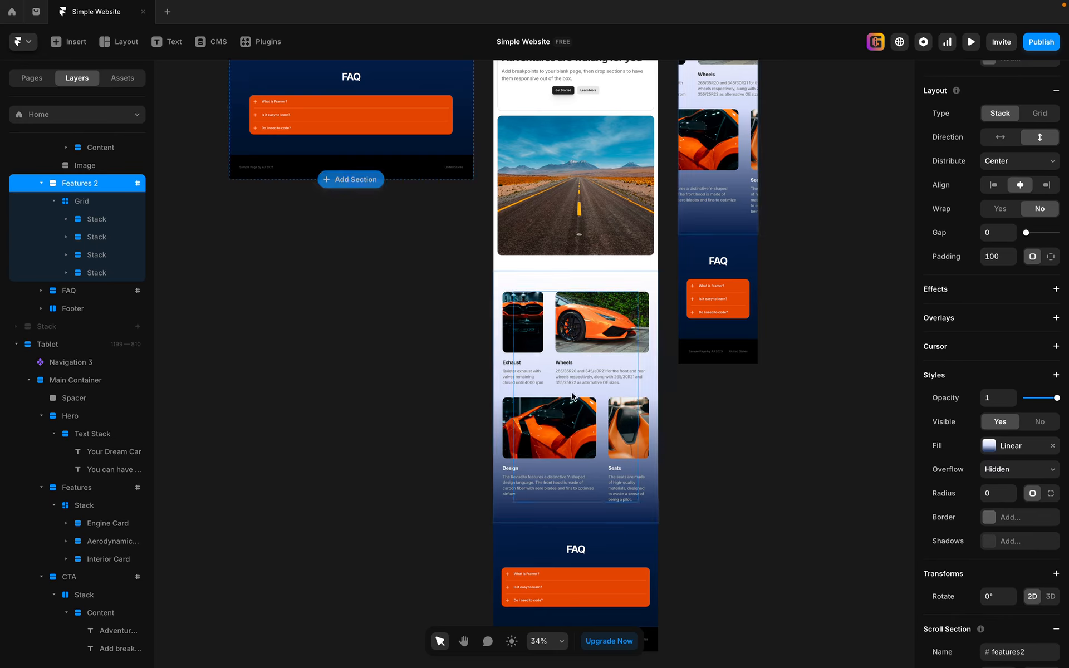
{"action": "left_click", "coordinate": [551, 370]}
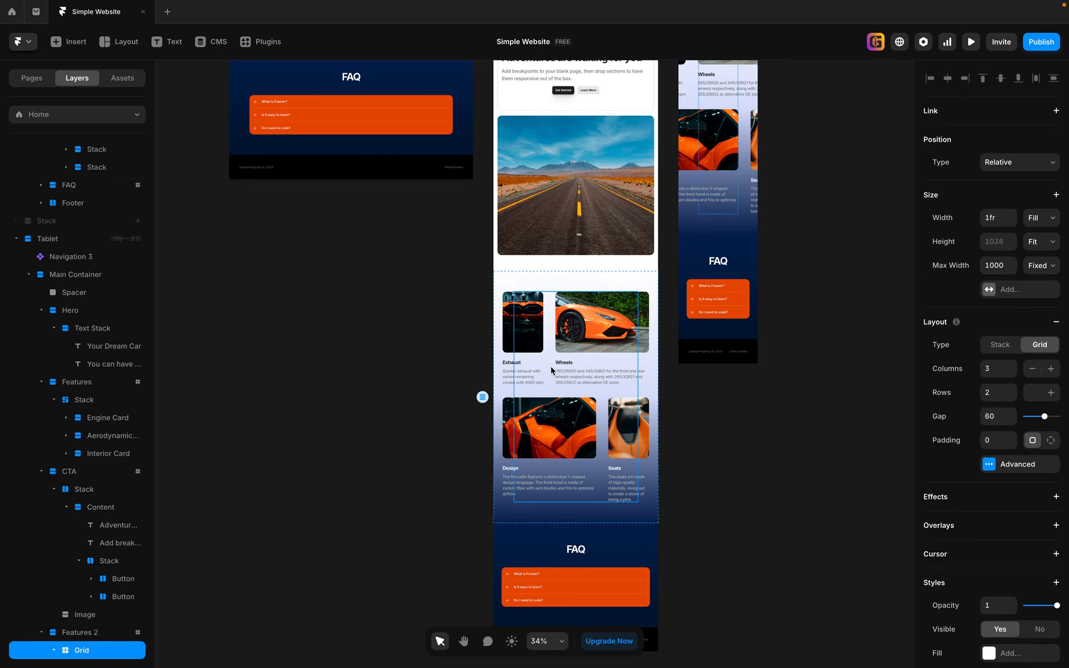
- Set the tablet Features 2 section's padding to 80 at the top and bottom and 10 on the right and left
{"action": "left_click", "coordinate": [84, 633]}
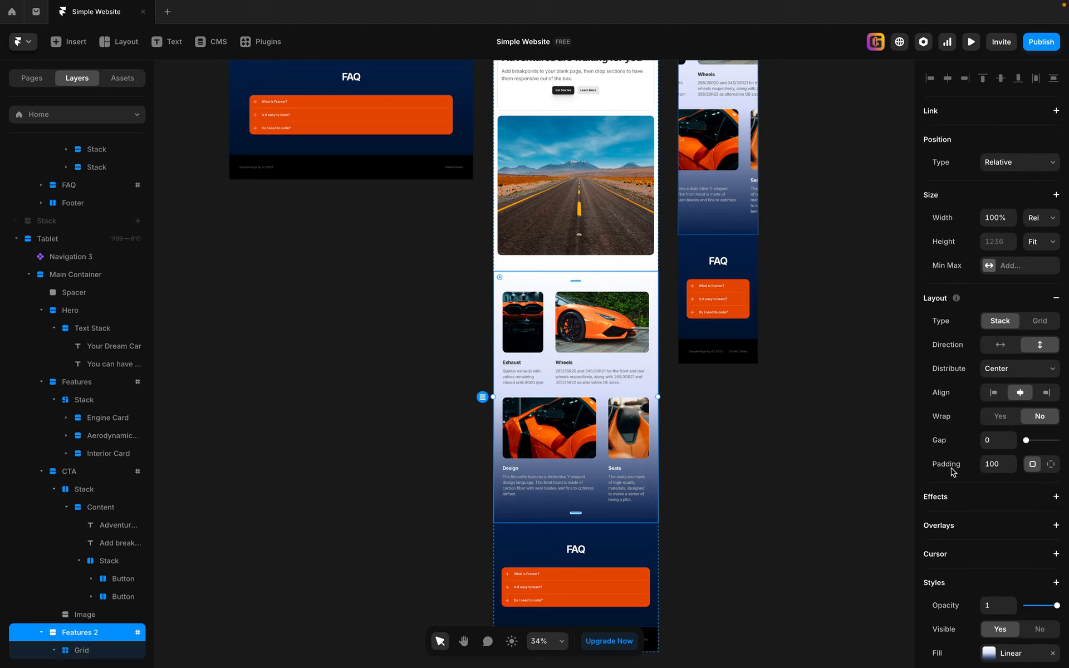
{"action": "left_click", "coordinate": [1050, 465]}
{"action": "left_click", "coordinate": [995, 493]}
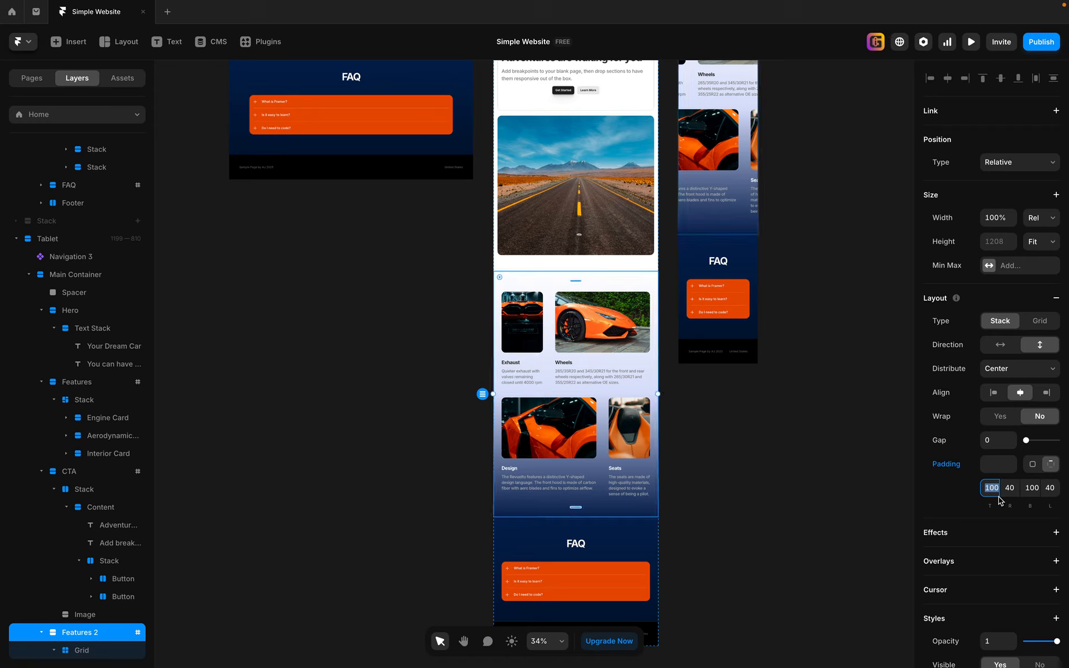
{"action": "type", "text": "80"}
{"action": "key", "text": "Tab"}
{"action": "key", "text": "Tab"}
{"action": "type", "text": "80"}
{"action": "key", "text": "shift+Tab"}
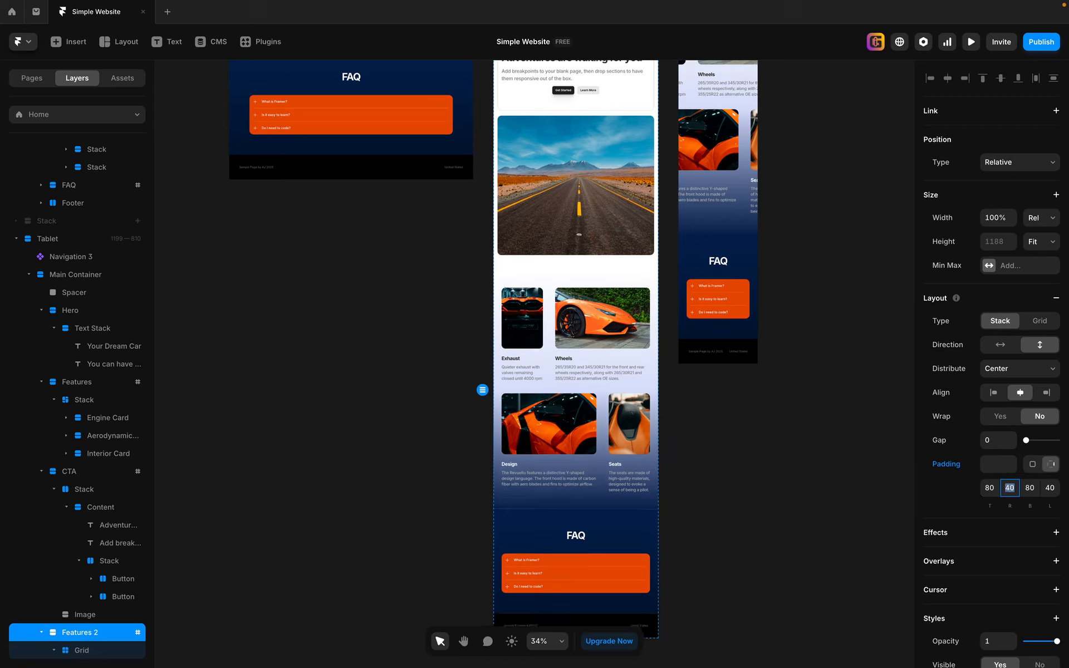
{"action": "type", "text": "10"}
{"action": "key", "text": "Tab"}
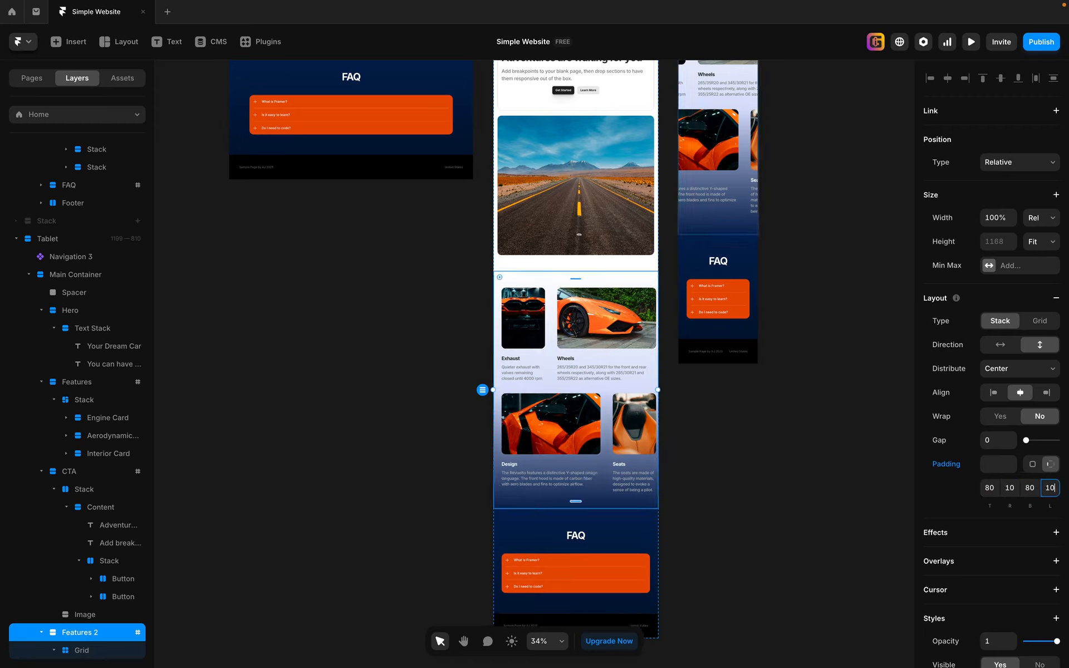
{"action": "key", "text": "Return"}
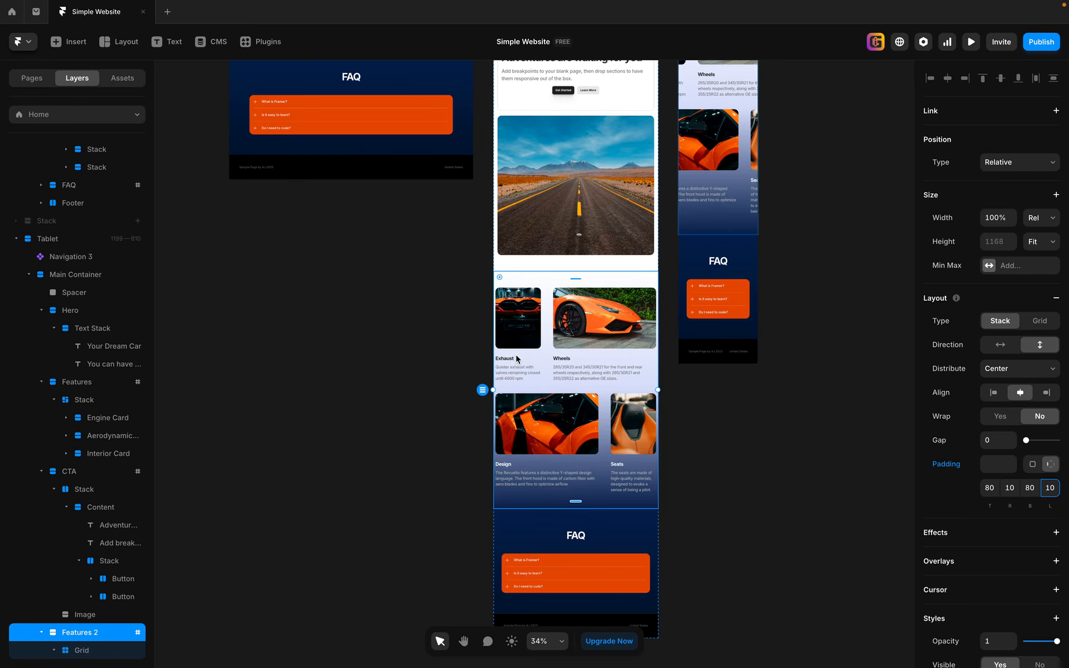
- Set the gap of the tablet Features 2 grid to 30
{"action": "scroll", "coordinate": [546, 364], "scroll_direction": "up", "scroll_amount": 2}
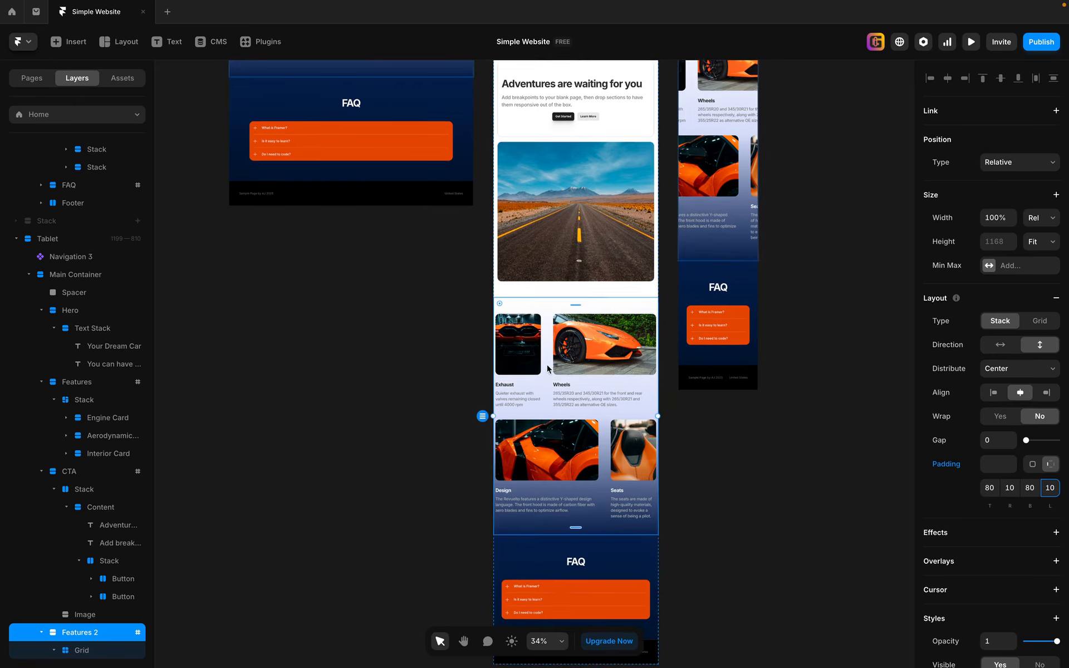
{"action": "scroll", "coordinate": [544, 341], "scroll_direction": "up", "scroll_amount": 6}
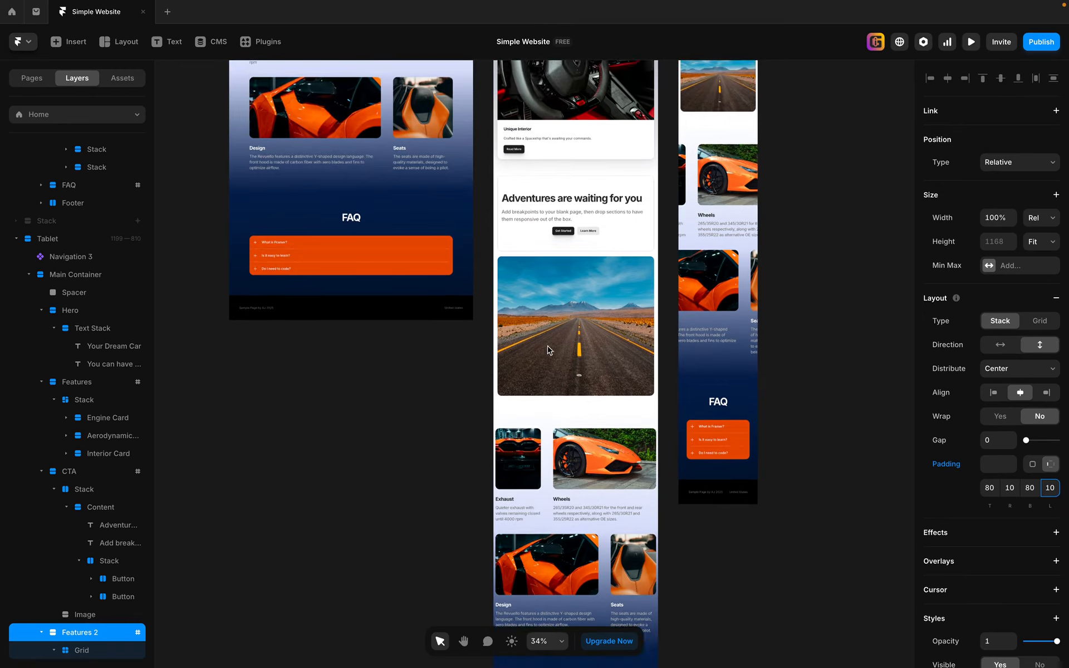
{"action": "scroll", "coordinate": [497, 401], "scroll_direction": "down", "scroll_amount": 6}
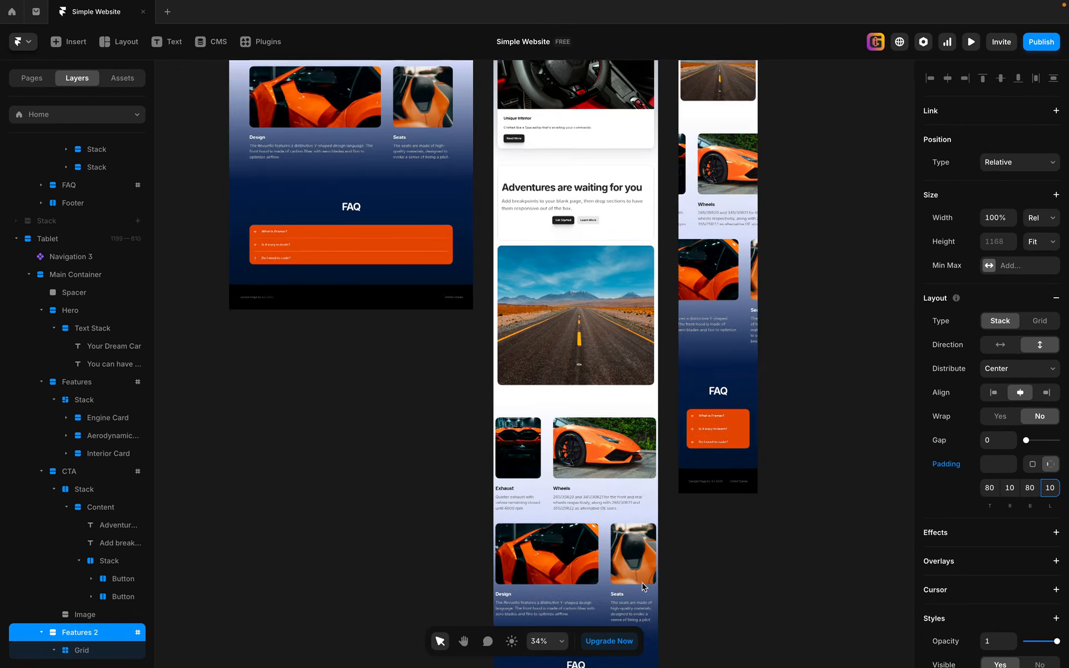
{"action": "scroll", "coordinate": [547, 366], "scroll_direction": "down", "scroll_amount": 1}
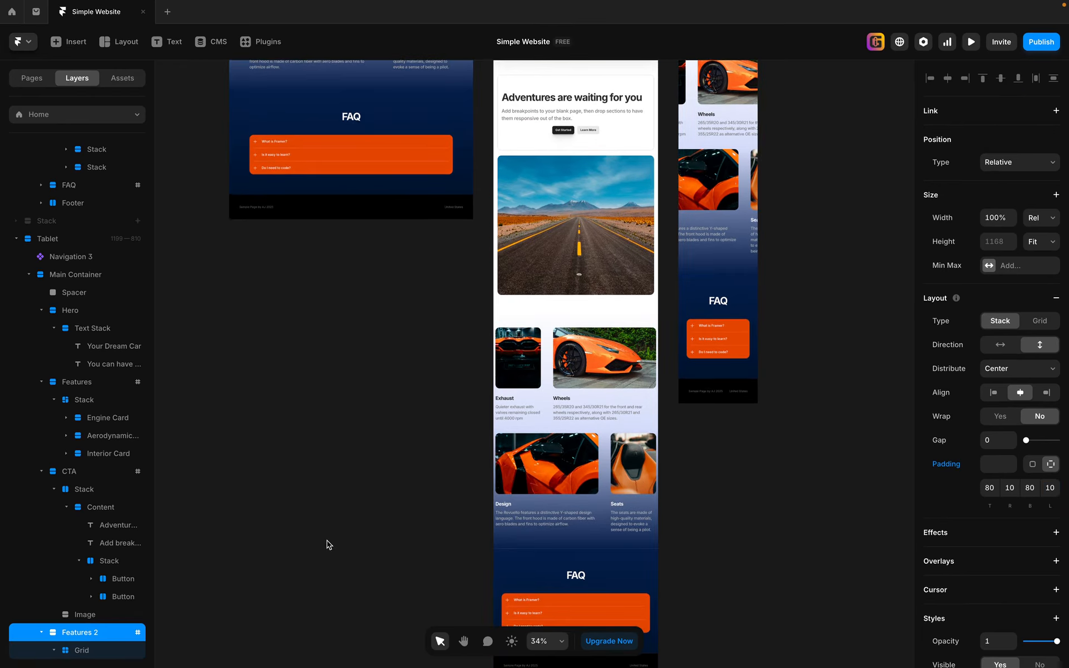
{"action": "scroll", "coordinate": [67, 605], "scroll_direction": "down", "scroll_amount": 3}
{"action": "left_click", "coordinate": [84, 551]}
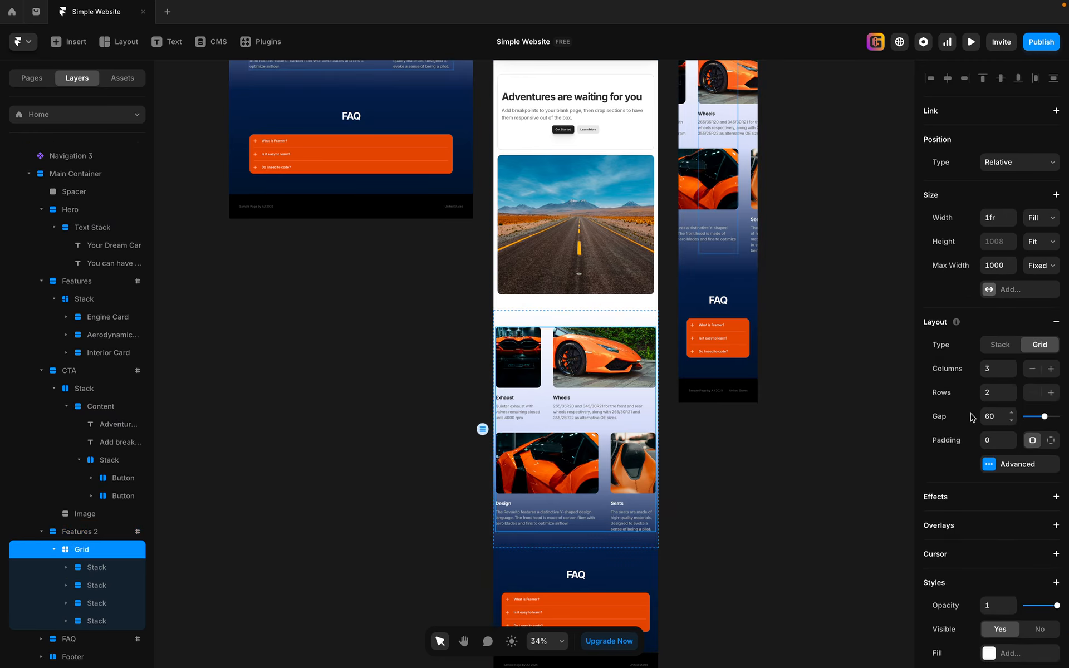
{"action": "left_click", "coordinate": [1000, 417]}
{"action": "type", "text": "3"}
{"action": "key", "text": "Return"}
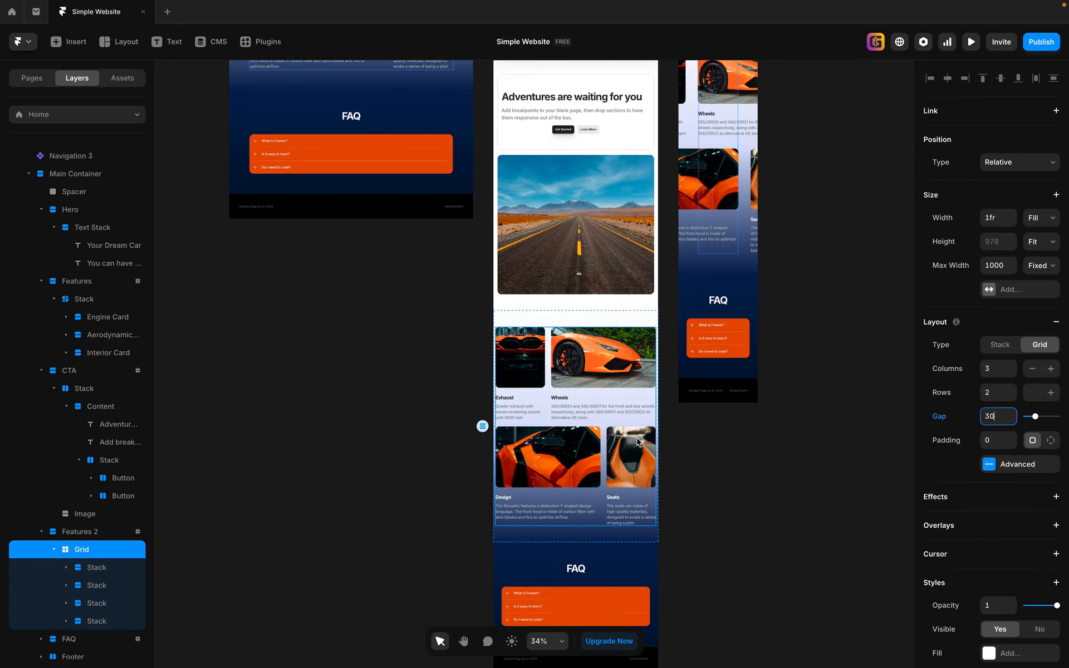
- Set the tablet FAQ section's padding to 80 at the top and bottom and 20 on the right and left
{"action": "scroll", "coordinate": [646, 422], "scroll_direction": "up", "scroll_amount": 2}
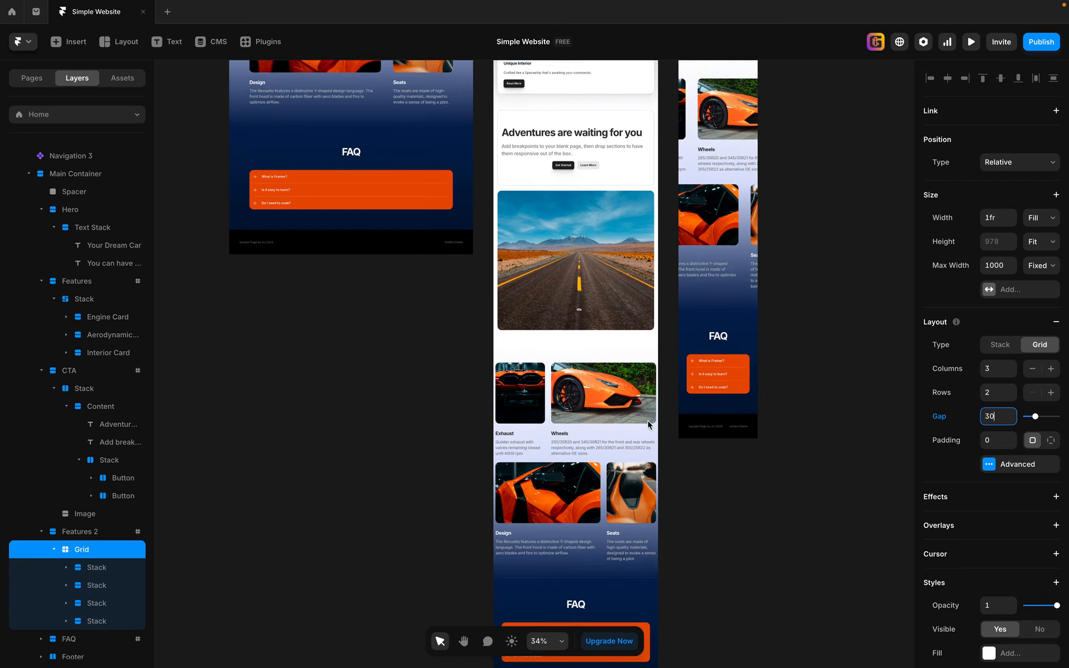
{"action": "scroll", "coordinate": [648, 439], "scroll_direction": "down", "scroll_amount": 4}
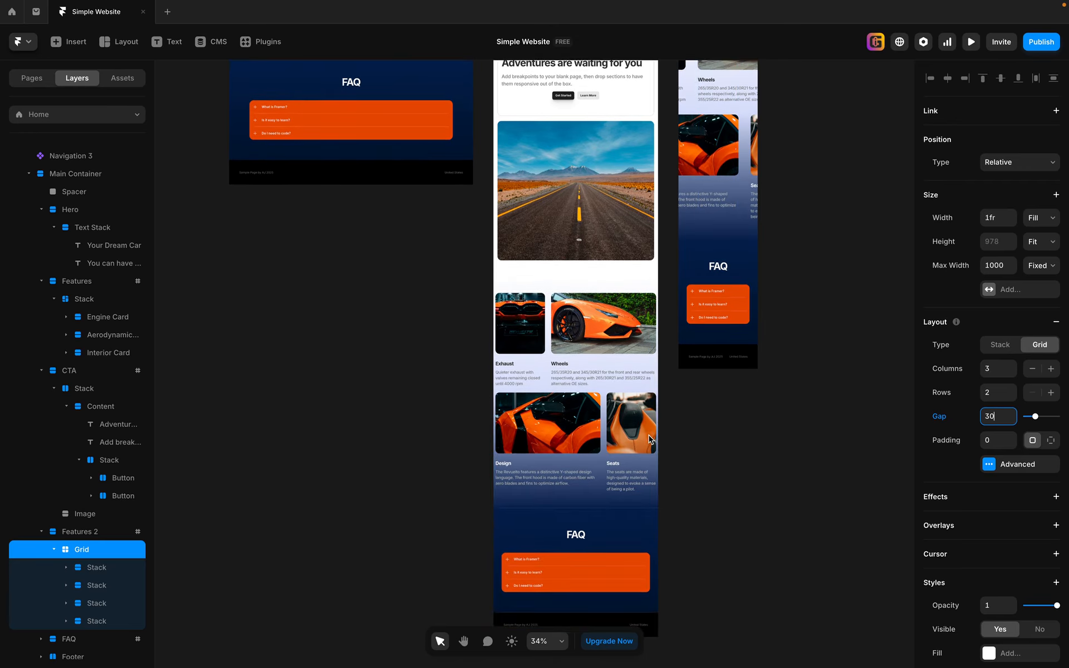
{"action": "scroll", "coordinate": [649, 445], "scroll_direction": "down", "scroll_amount": 6}
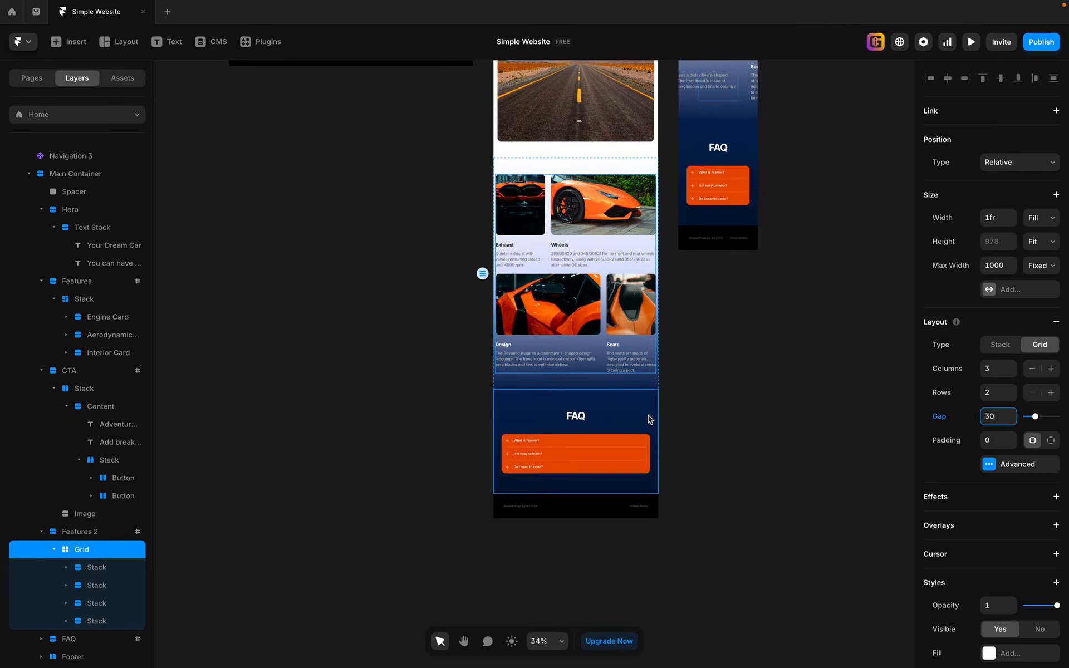
{"action": "left_click", "coordinate": [648, 418]}
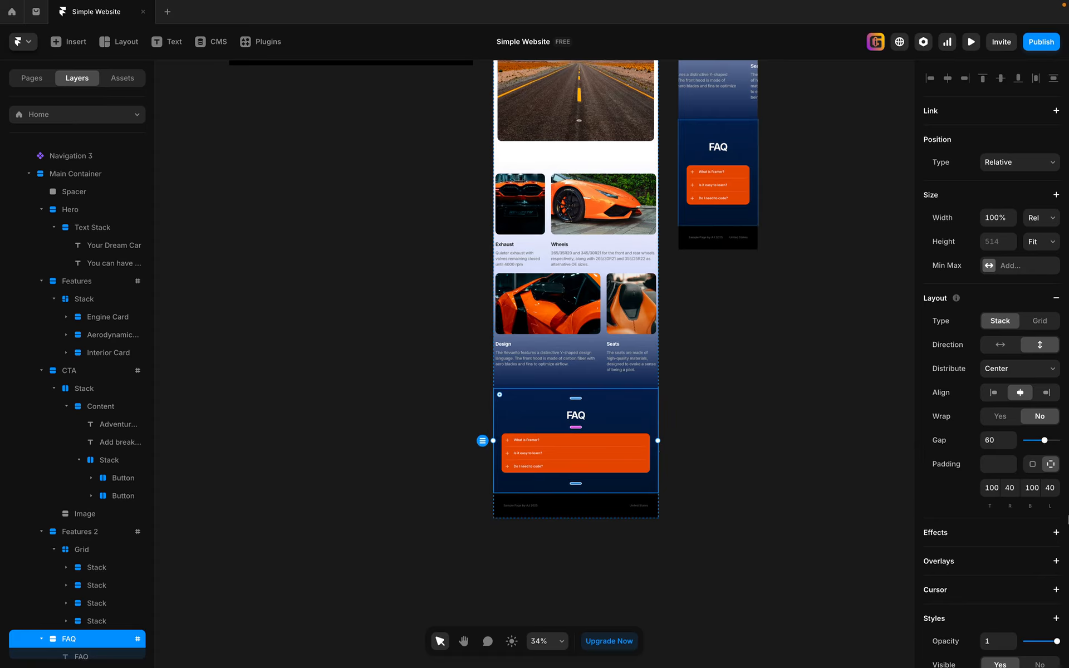
{"action": "scroll", "coordinate": [1039, 501], "scroll_direction": "down", "scroll_amount": 2}
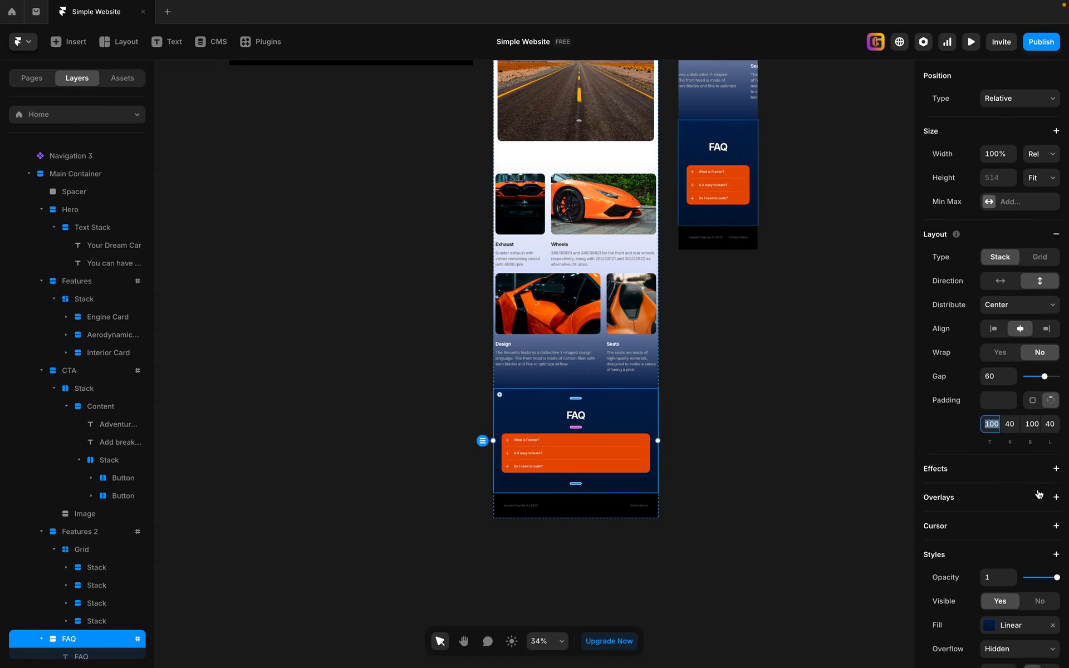
{"action": "type", "text": "80"}
{"action": "key", "text": "Tab"}
{"action": "key", "text": "Tab"}
{"action": "type", "text": "80"}
{"action": "key", "text": "shift+Tab"}
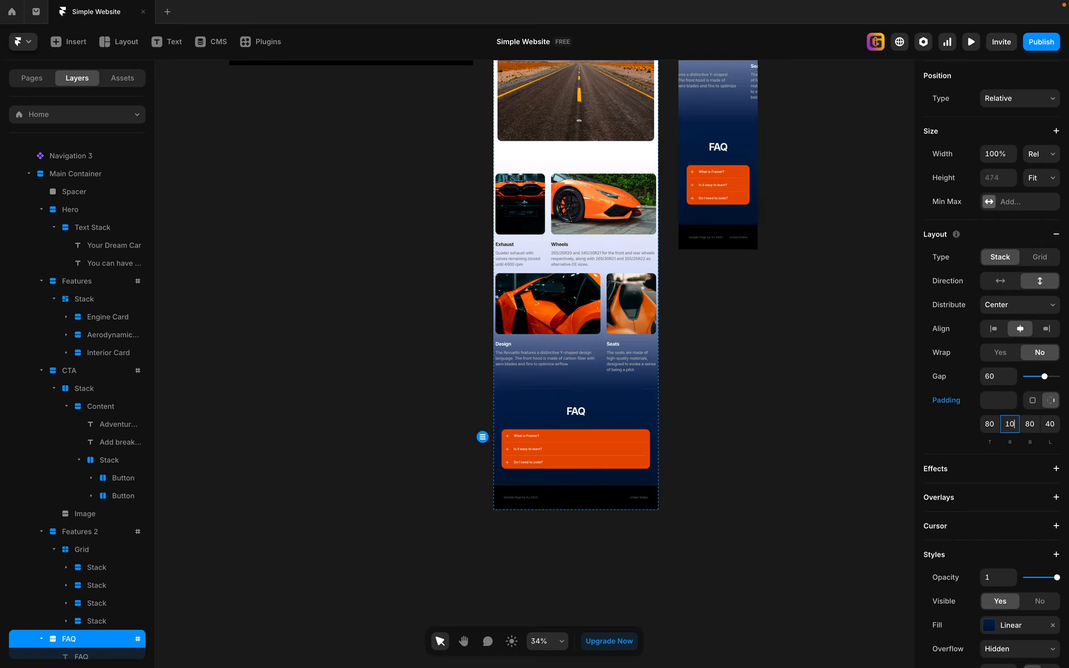
{"action": "type", "text": "1"}
{"action": "key", "text": "BackSpace"}
{"action": "type", "text": "20"}
{"action": "key", "text": "Tab"}
{"action": "type", "text": "20"}
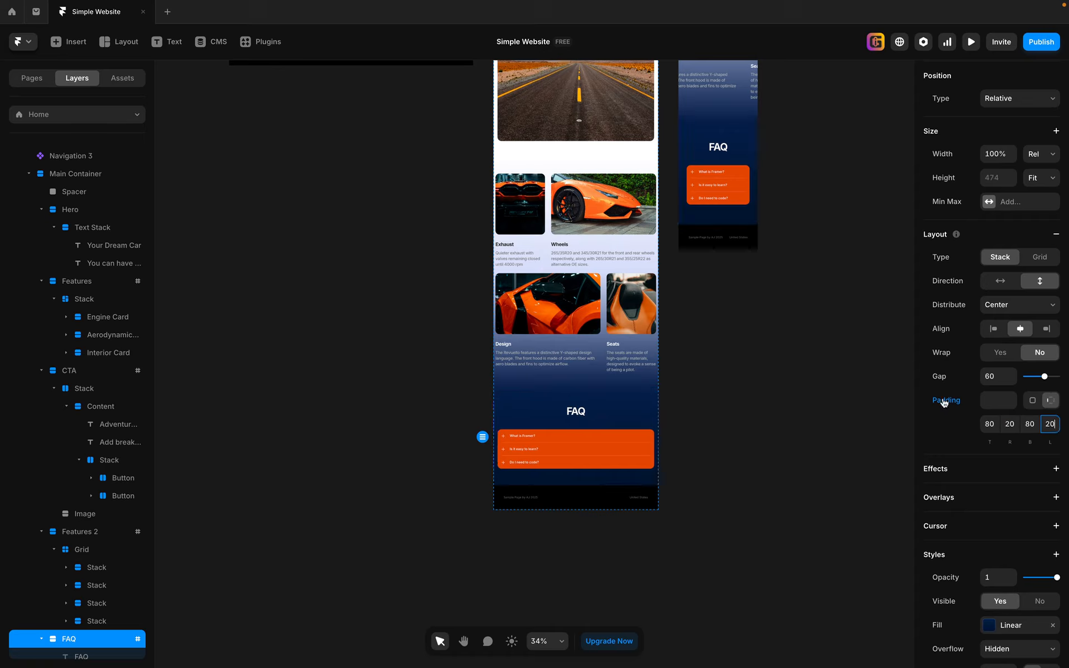
{"action": "left_click", "coordinate": [740, 449]}
- Set the tablet Features 2 section's right and left padding to 20
{"action": "scroll", "coordinate": [660, 323], "scroll_direction": "up", "scroll_amount": 4}
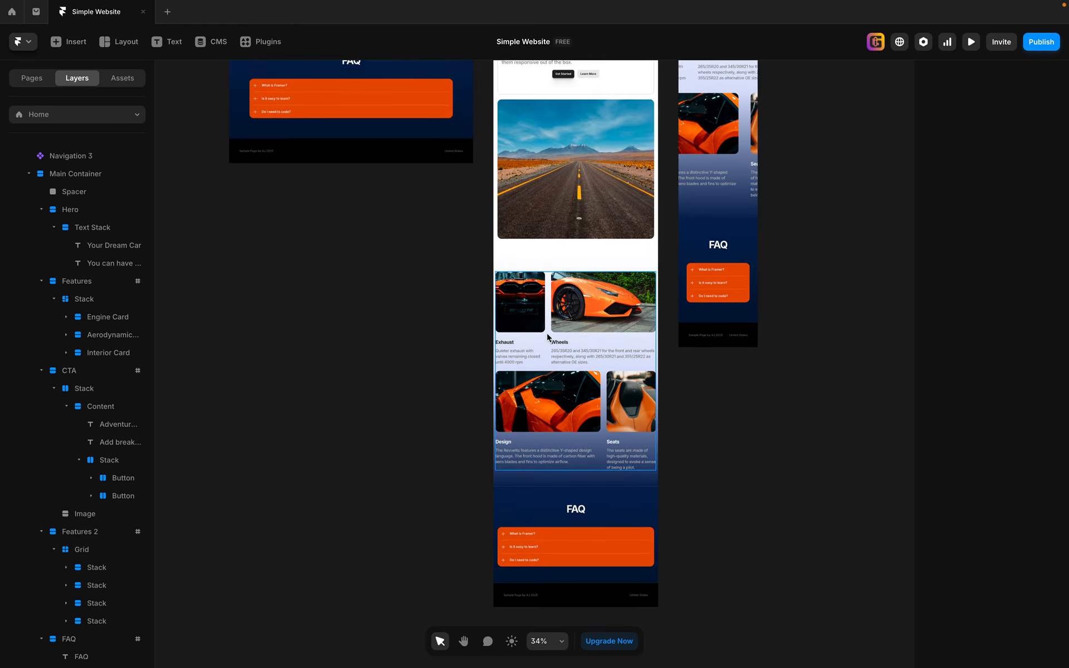
{"action": "left_click", "coordinate": [548, 342]}
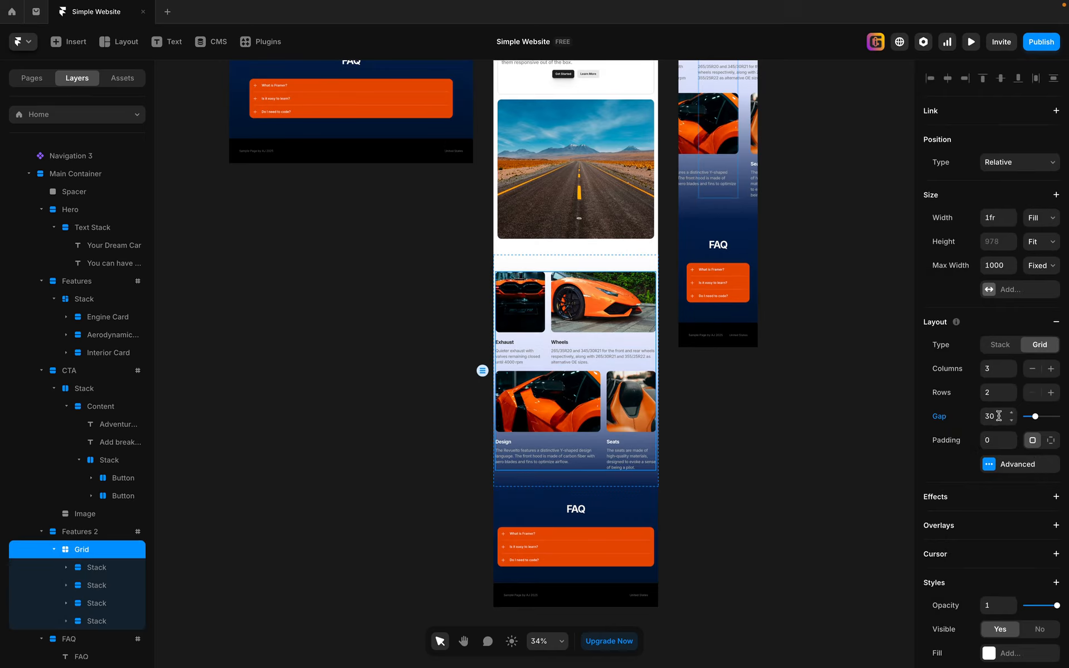
{"action": "left_click", "coordinate": [1051, 441]}
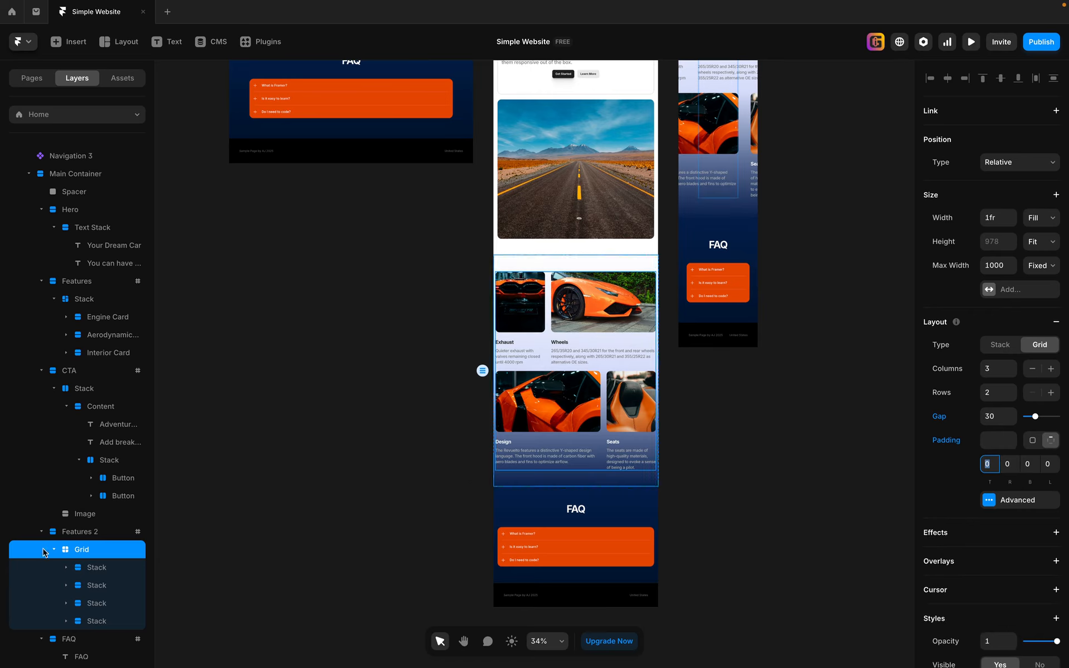
{"action": "left_click", "coordinate": [71, 536]}
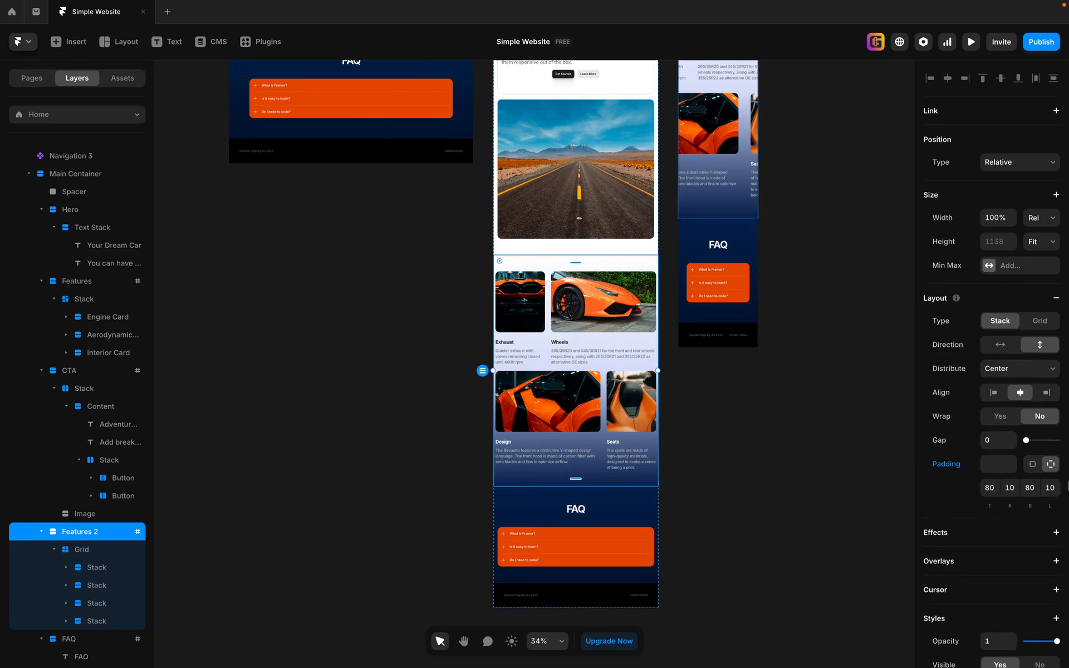
{"action": "left_click", "coordinate": [1010, 488]}
{"action": "type", "text": "20"}
{"action": "key", "text": "Tab"}
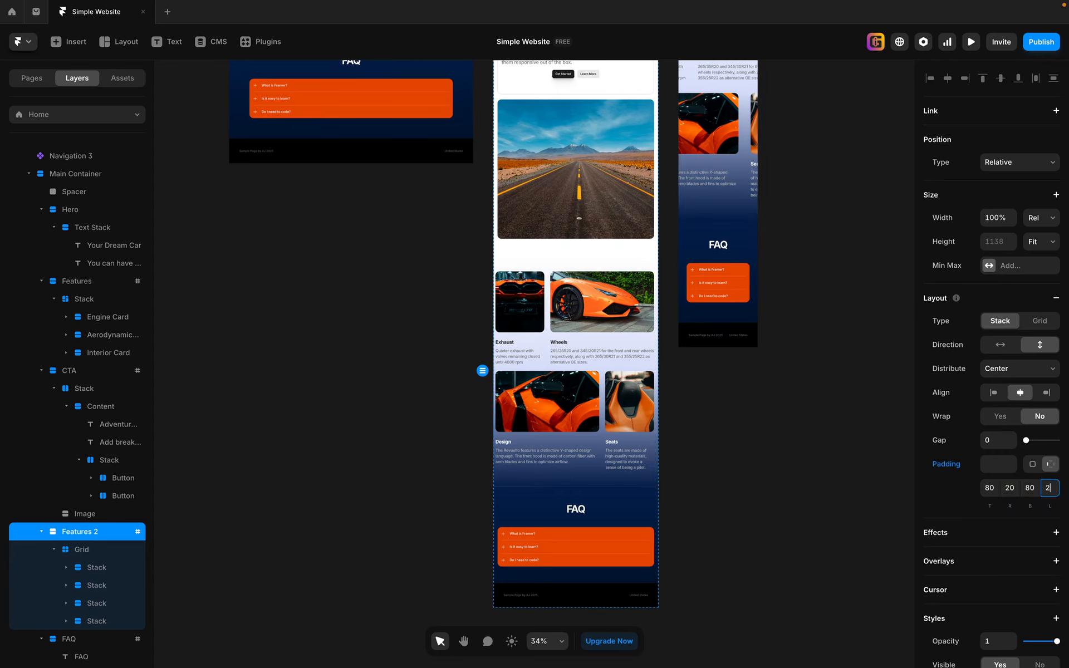
{"action": "key", "text": "Return"}
{"action": "scroll", "coordinate": [1010, 487], "scroll_direction": "down", "scroll_amount": 1}
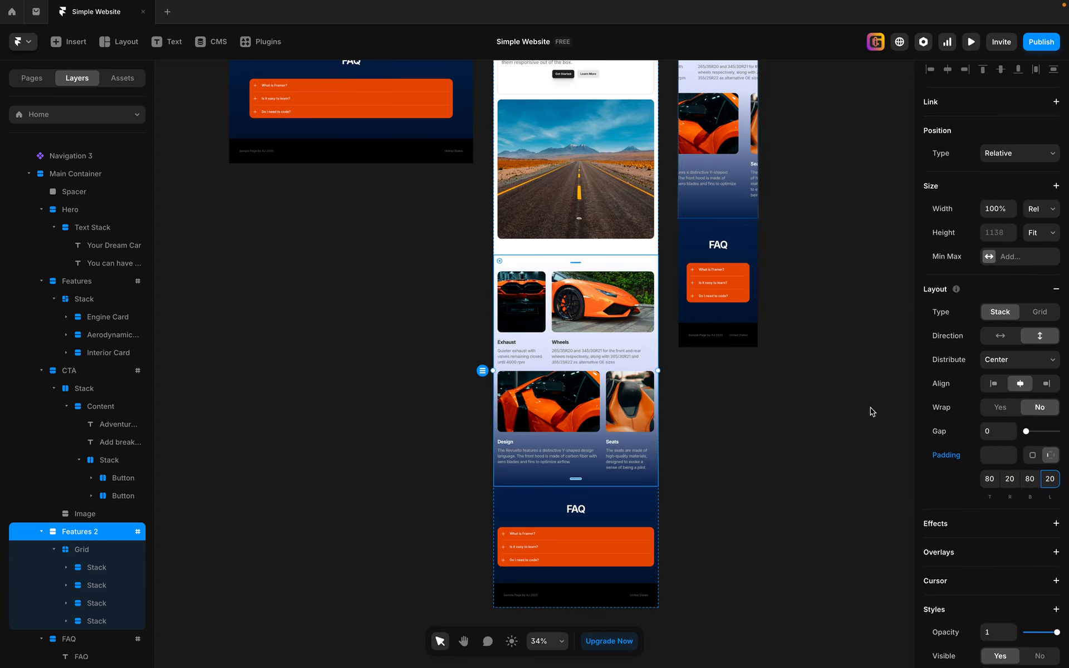
- Review the tablet layout from the Features 2 section up to the hero, comparing it with the desktop and phone breakpoints
{"action": "scroll", "coordinate": [696, 432], "scroll_direction": "up", "scroll_amount": 5}
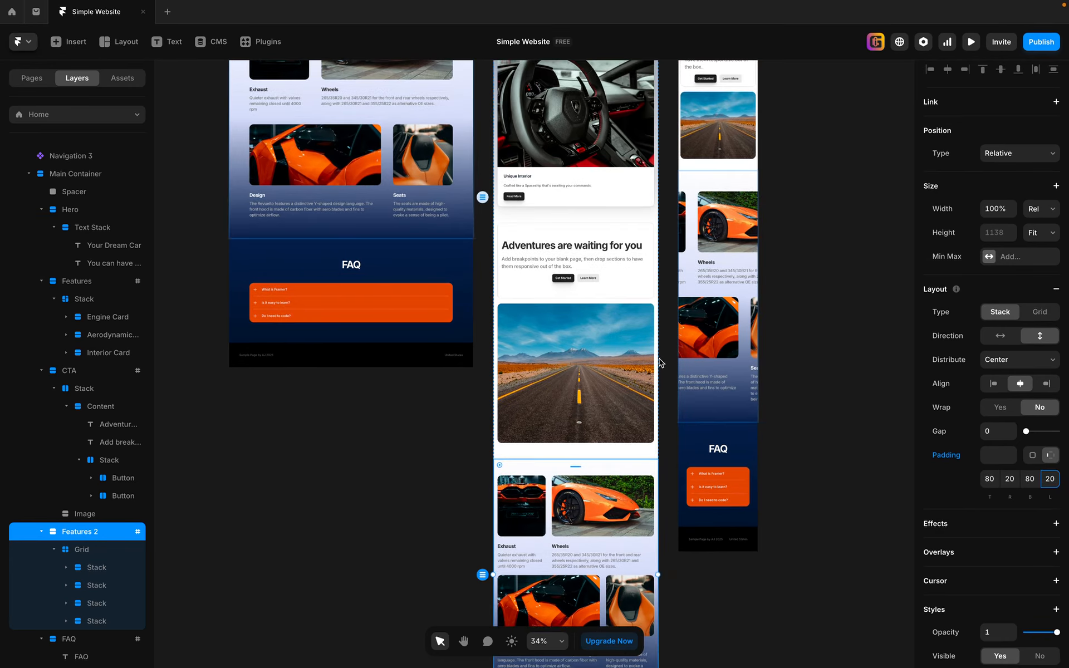
{"action": "scroll", "coordinate": [641, 245], "scroll_direction": "up", "scroll_amount": 4}
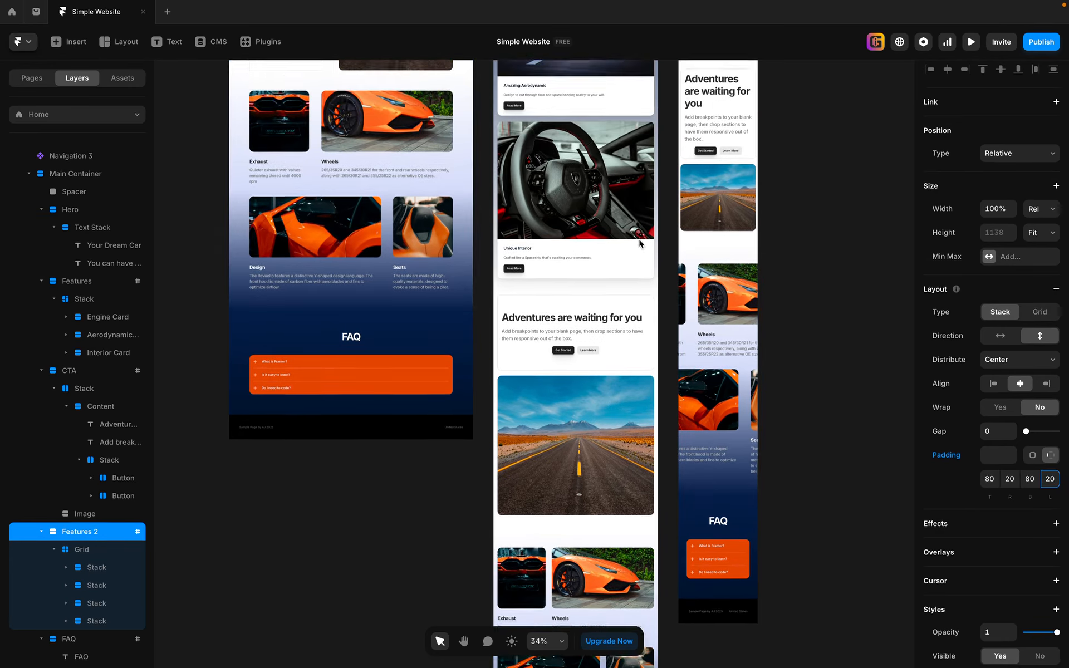
{"action": "scroll", "coordinate": [641, 245], "scroll_direction": "up", "scroll_amount": 4}
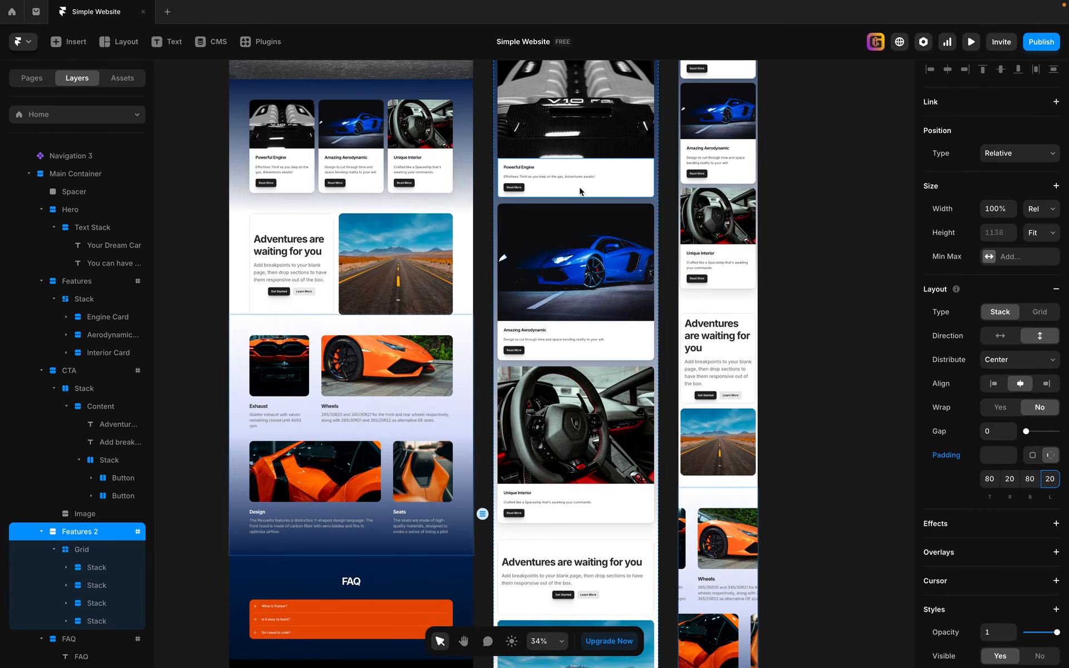
{"action": "scroll", "coordinate": [548, 250], "scroll_direction": "up", "scroll_amount": 2}
{"action": "scroll", "coordinate": [548, 251], "scroll_direction": "up", "scroll_amount": 1}
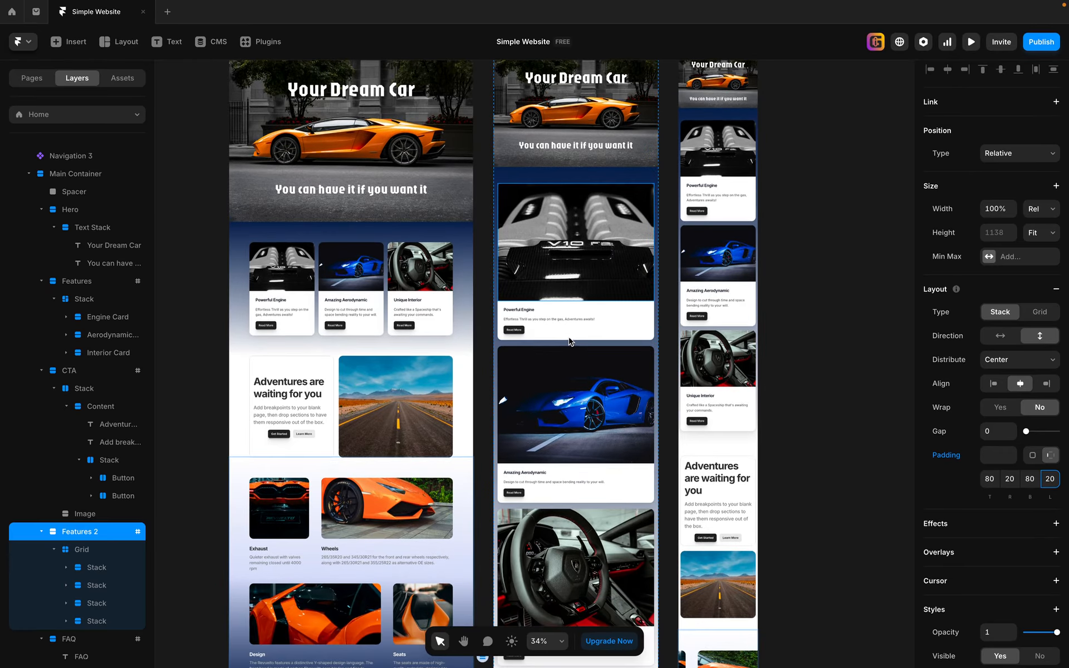
{"action": "scroll", "coordinate": [571, 340], "scroll_direction": "down", "scroll_amount": 1}
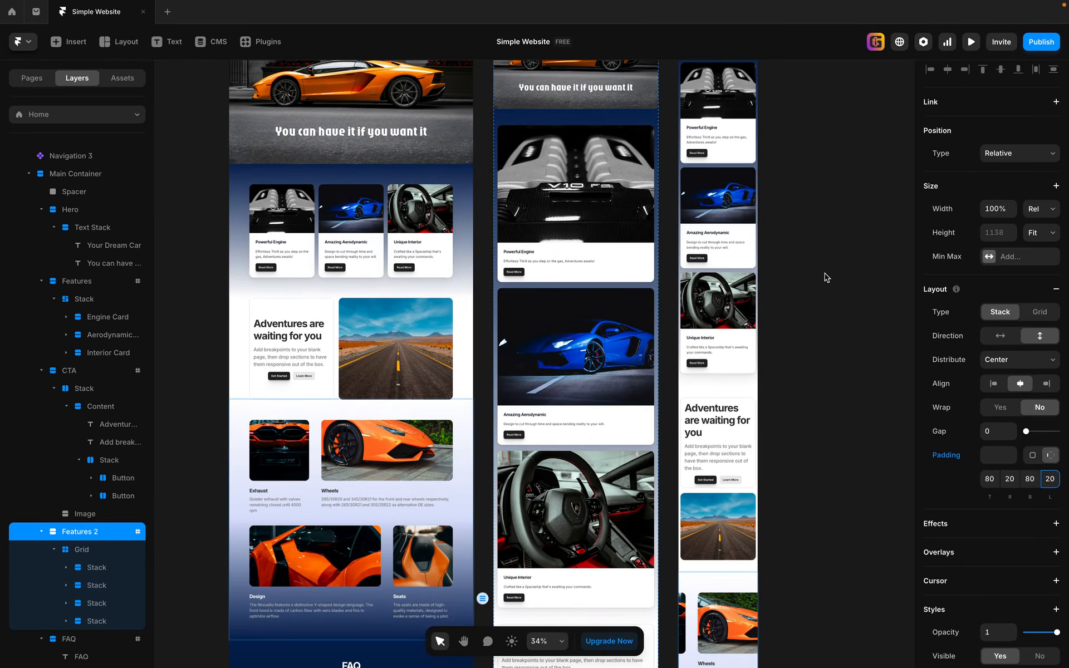
{"action": "left_click", "coordinate": [826, 278]}
{"action": "key", "text": "space"}
- Give the phone Features 2 section individual side padding, with 60 at the top and bottom
{"action": "left_click_drag", "start_coordinate": [828, 415], "coordinate": [783, 134]}
{"action": "scroll", "coordinate": [807, 491], "scroll_direction": "down", "scroll_amount": 2}
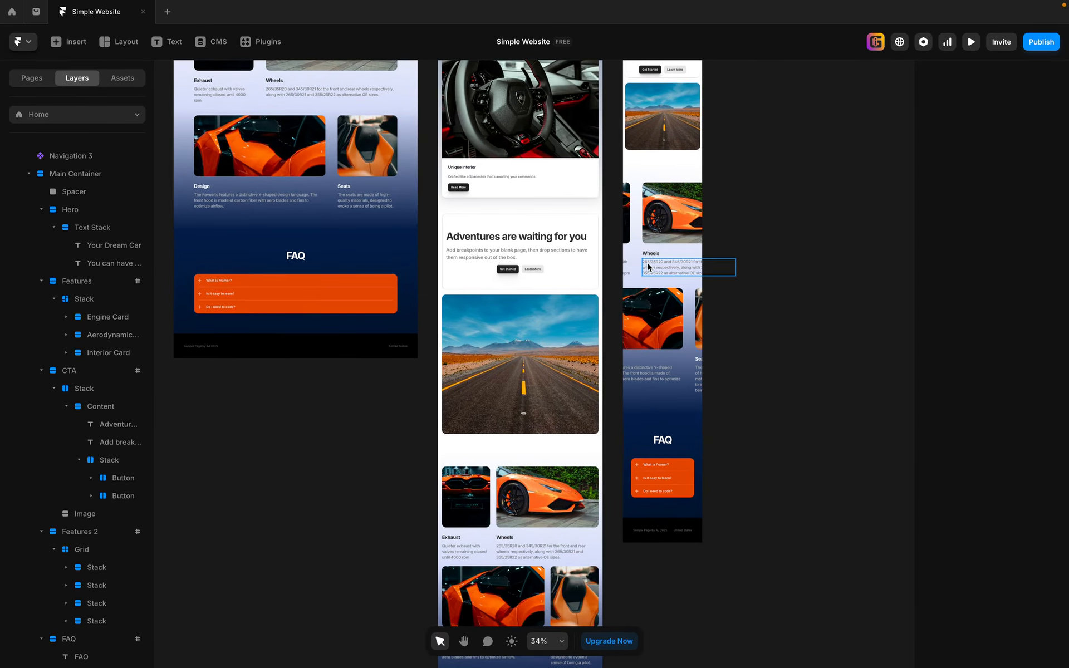
{"action": "left_click", "coordinate": [640, 252]}
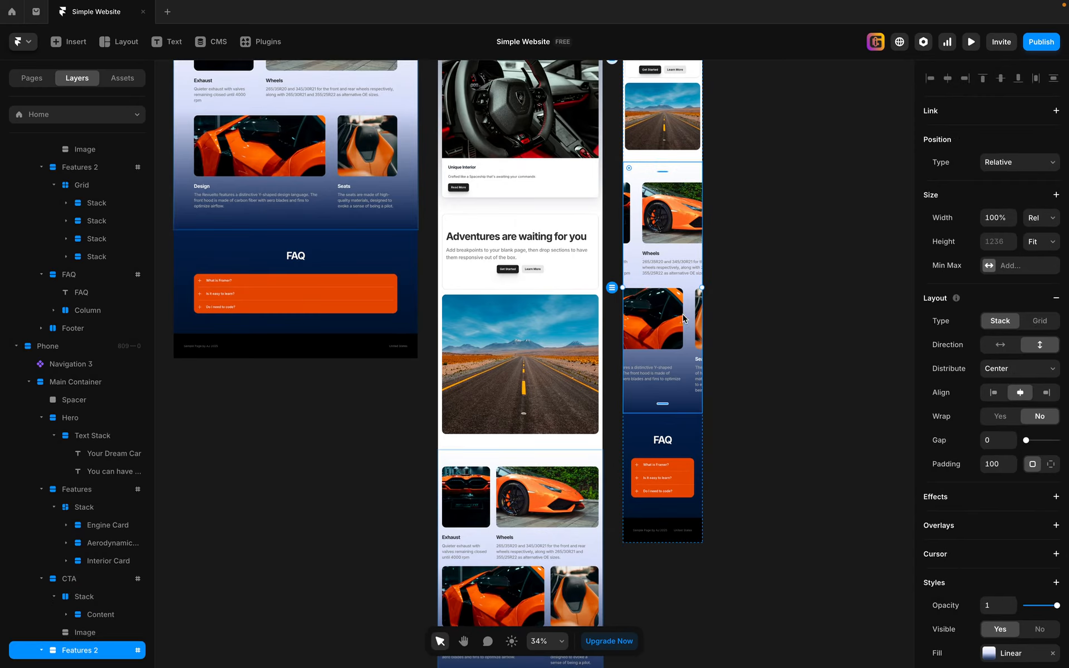
{"action": "scroll", "coordinate": [74, 591], "scroll_direction": "down", "scroll_amount": 5}
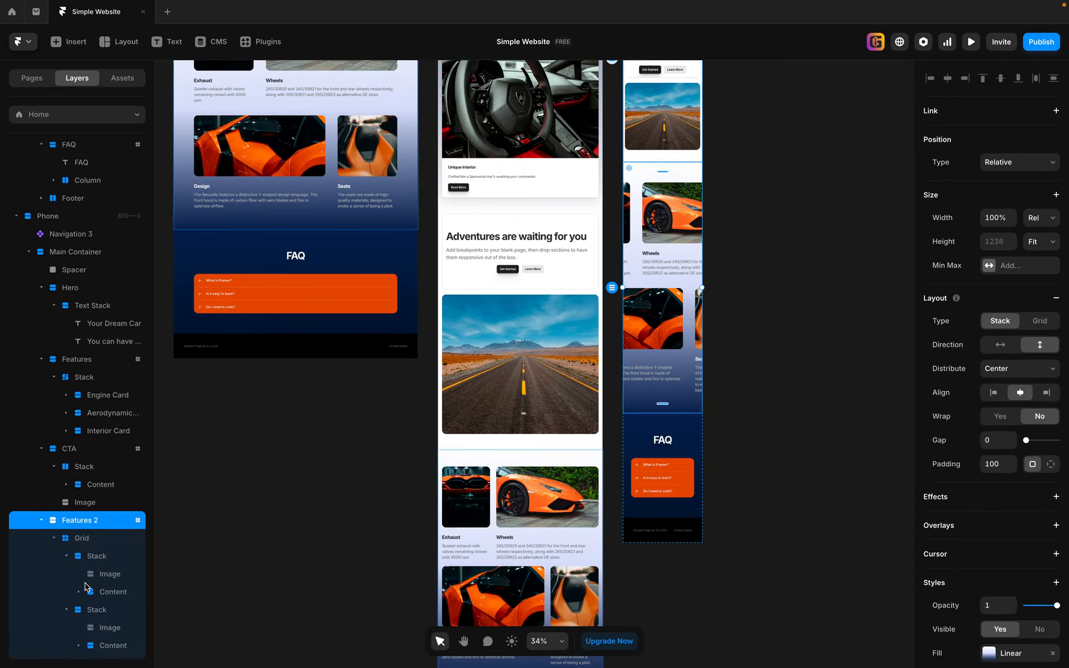
{"action": "scroll", "coordinate": [87, 586], "scroll_direction": "down", "scroll_amount": 2}
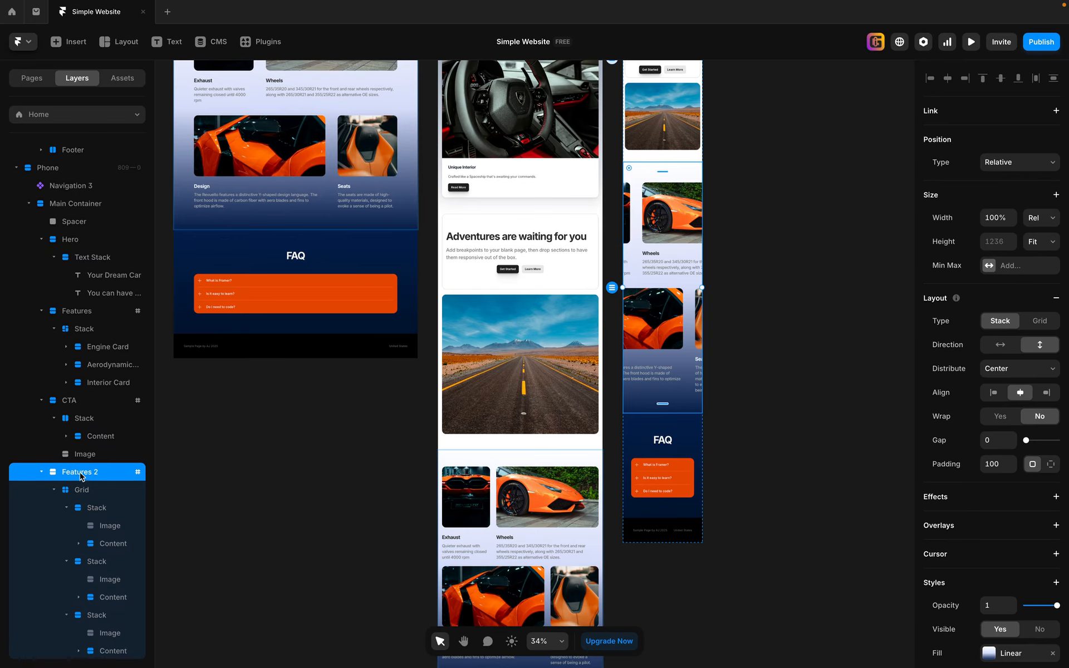
{"action": "left_click", "coordinate": [84, 493]}
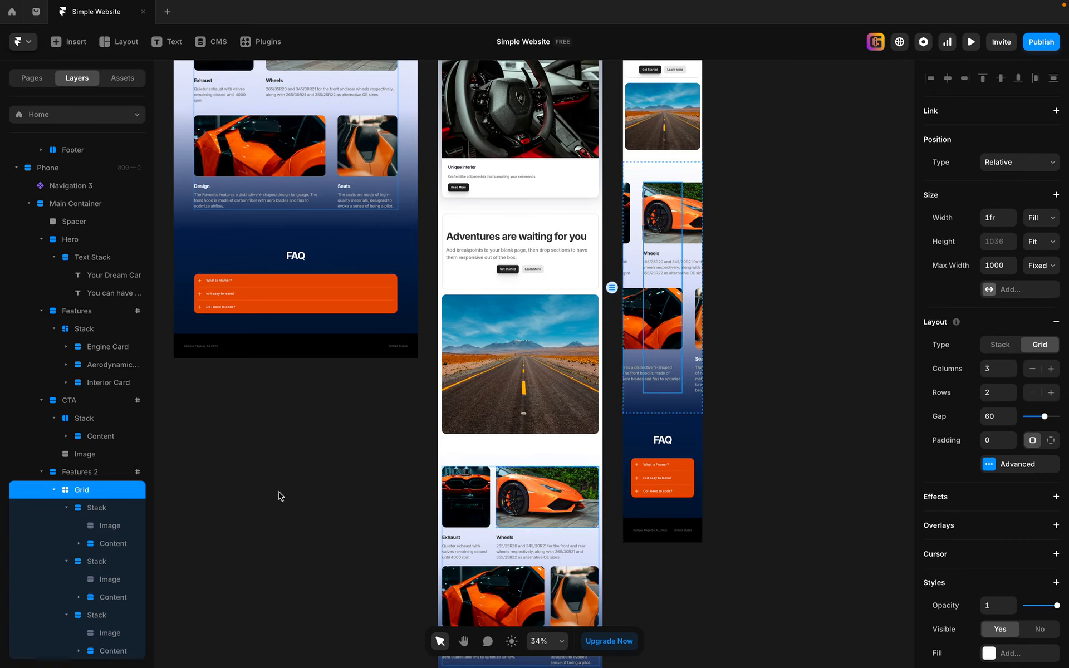
{"action": "left_click", "coordinate": [79, 473]}
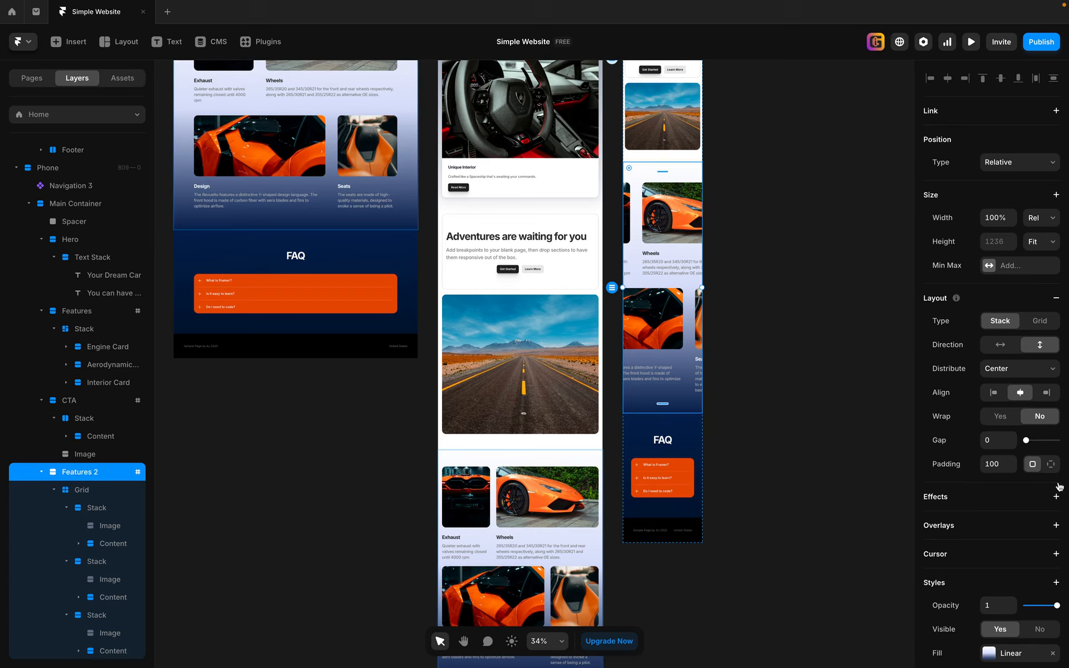
{"action": "left_click", "coordinate": [1051, 464]}
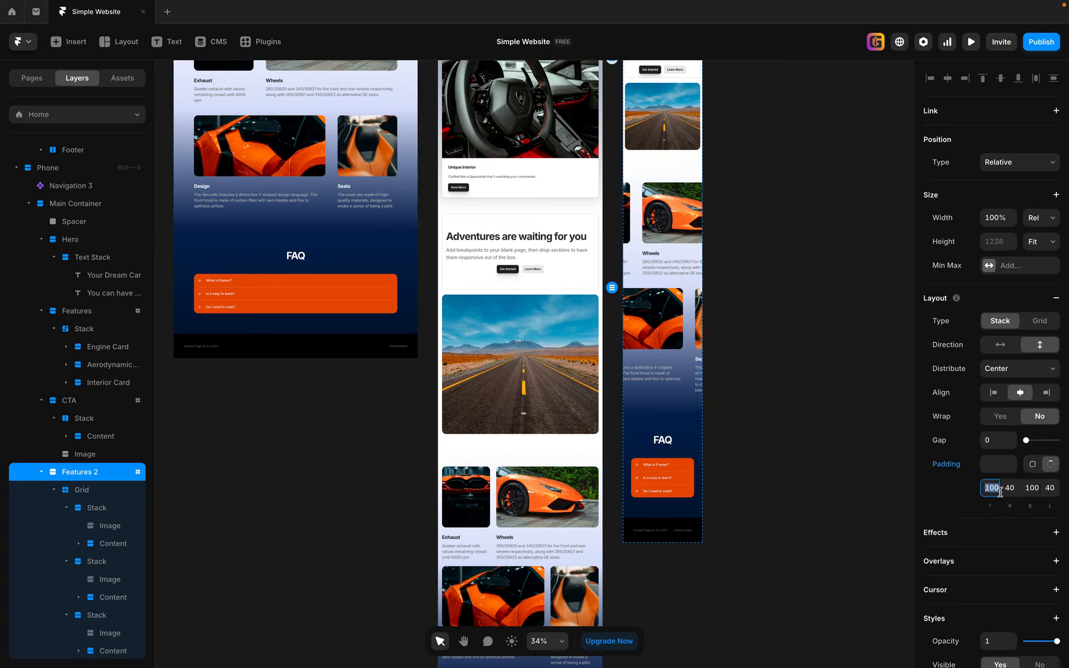
{"action": "type", "text": "6"}
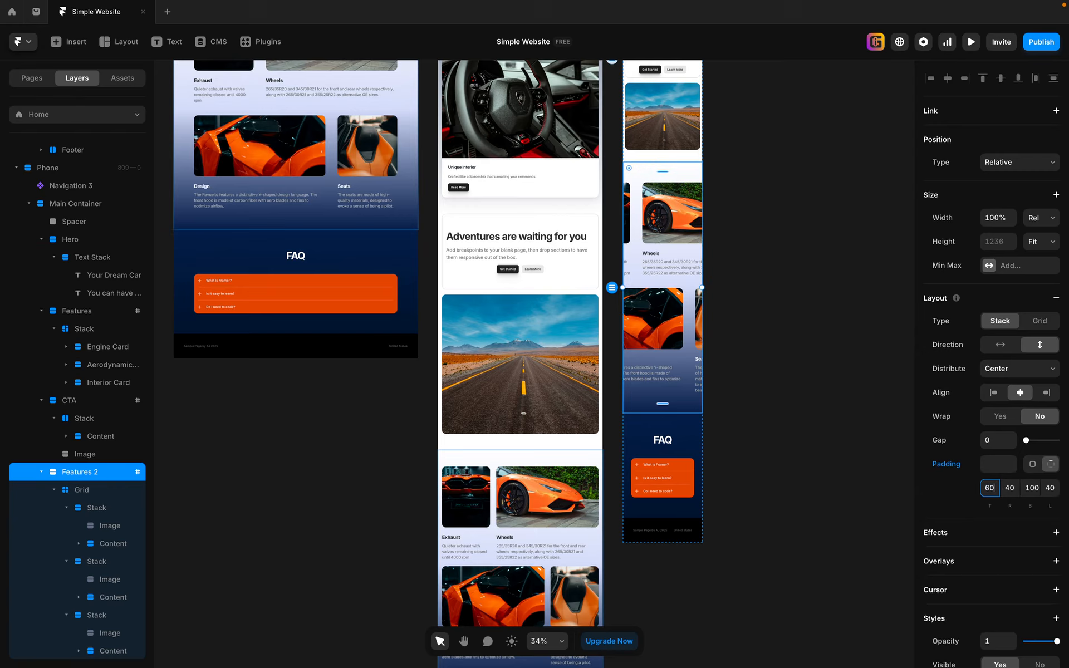
{"action": "type", "text": "0"}
{"action": "key", "text": "Tab"}
{"action": "key", "text": "Tab"}
{"action": "type", "text": "60"}
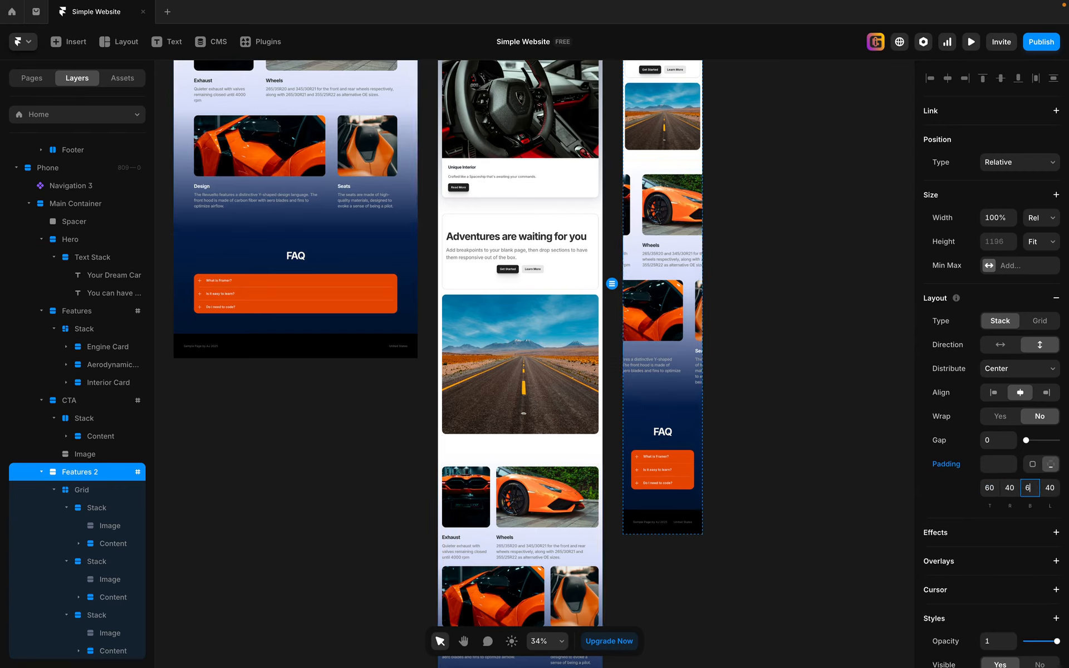
- Set the phone Features 2 section's right and left padding to 10
{"action": "key", "text": "shift+Tab"}
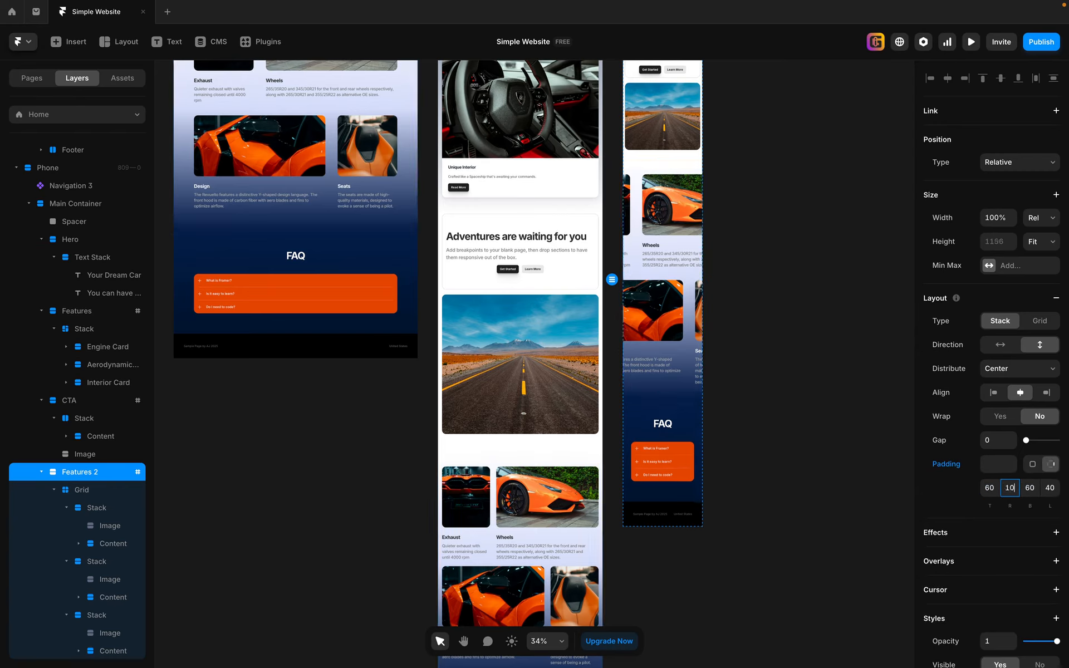
{"action": "type", "text": "10"}
{"action": "key", "text": "Tab"}
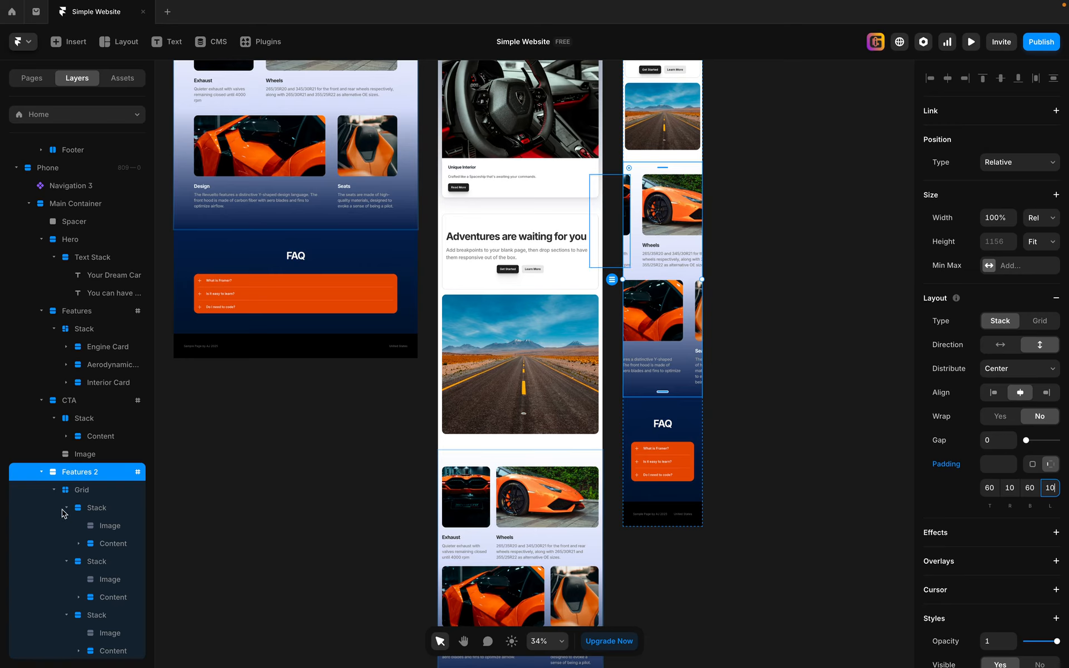
- Change the phone Features 2 grid's columns from Fixed to Auto in its advanced layout settings
{"action": "left_click", "coordinate": [84, 490]}
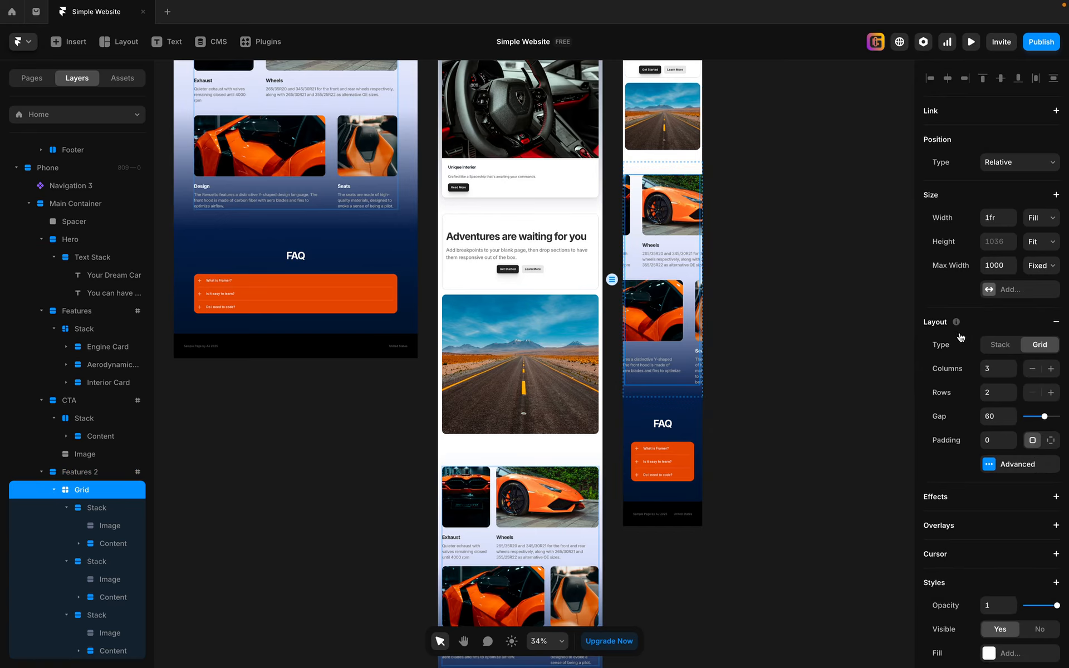
{"action": "left_click", "coordinate": [989, 468]}
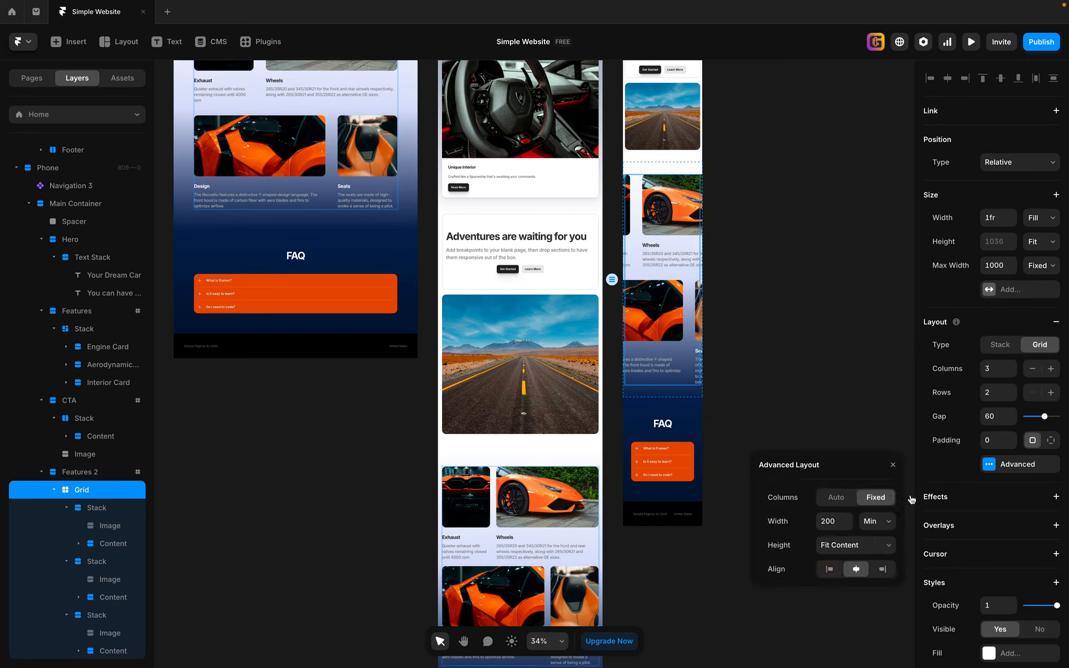
{"action": "left_click", "coordinate": [837, 498]}
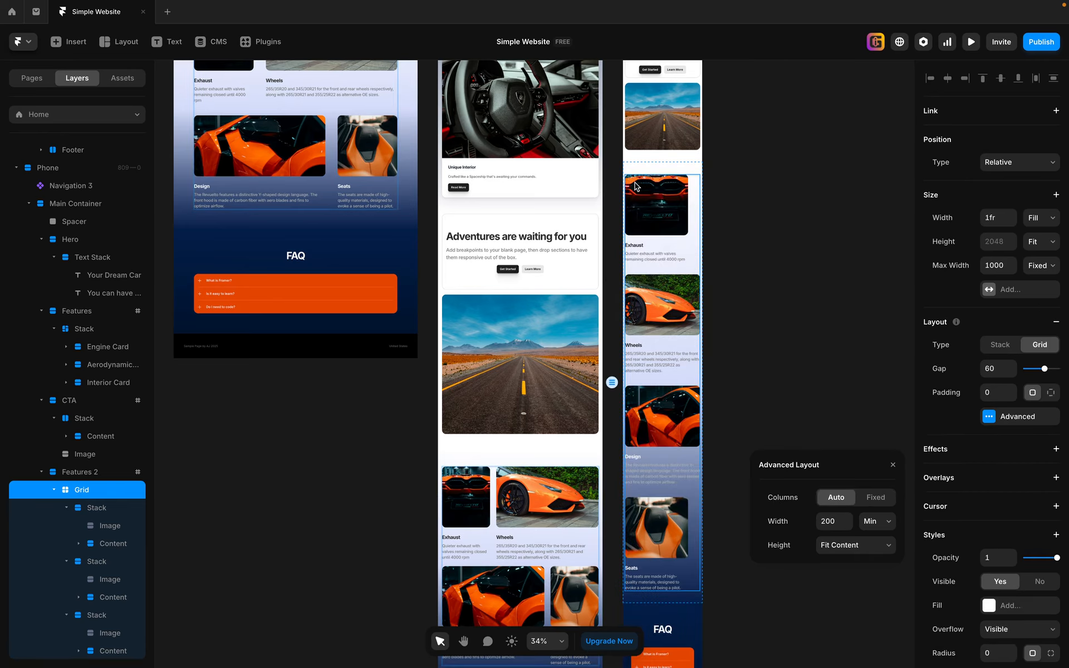
- Set the span of the phone grid's Exhaust and Seats cards to 2 Columns
{"action": "scroll", "coordinate": [668, 195], "scroll_direction": "down", "scroll_amount": 2}
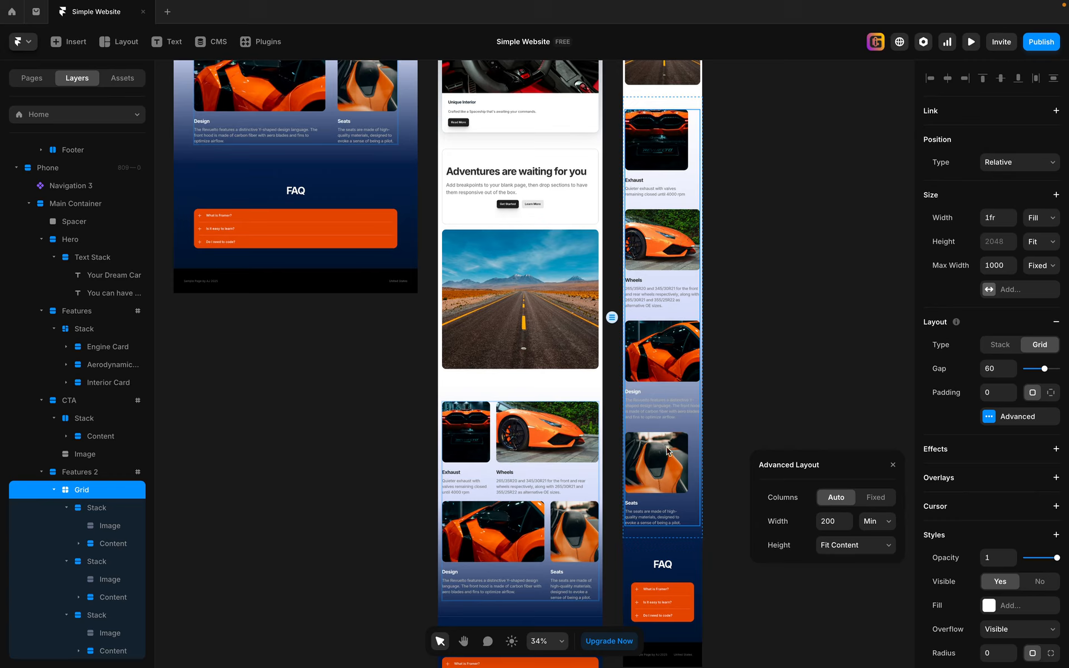
{"action": "left_click", "coordinate": [725, 283]}
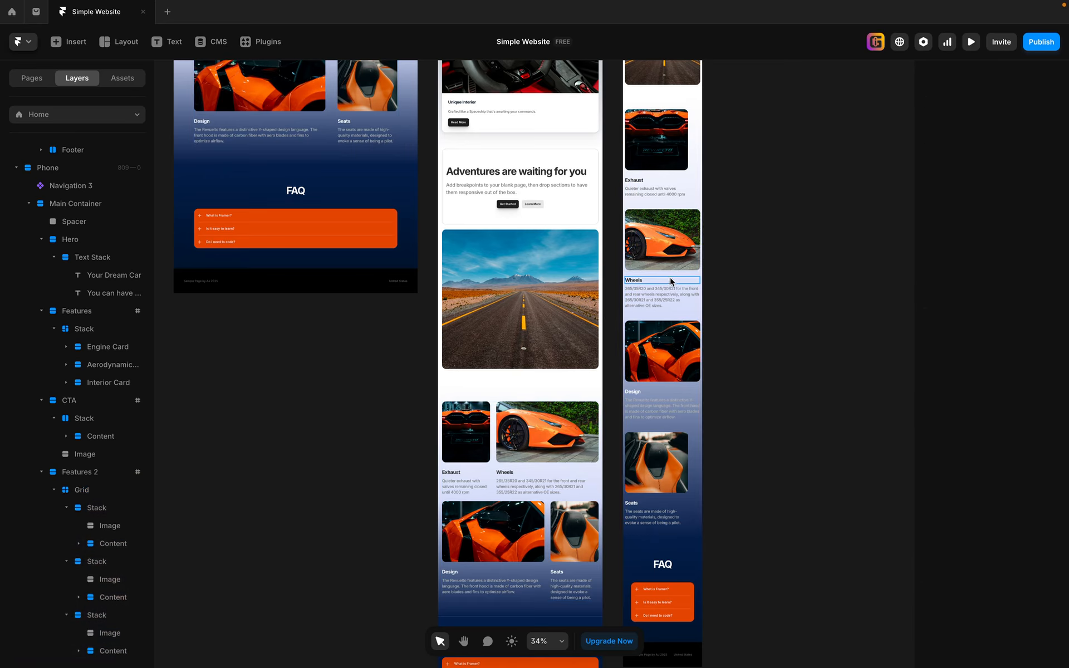
{"action": "left_click", "coordinate": [670, 273]}
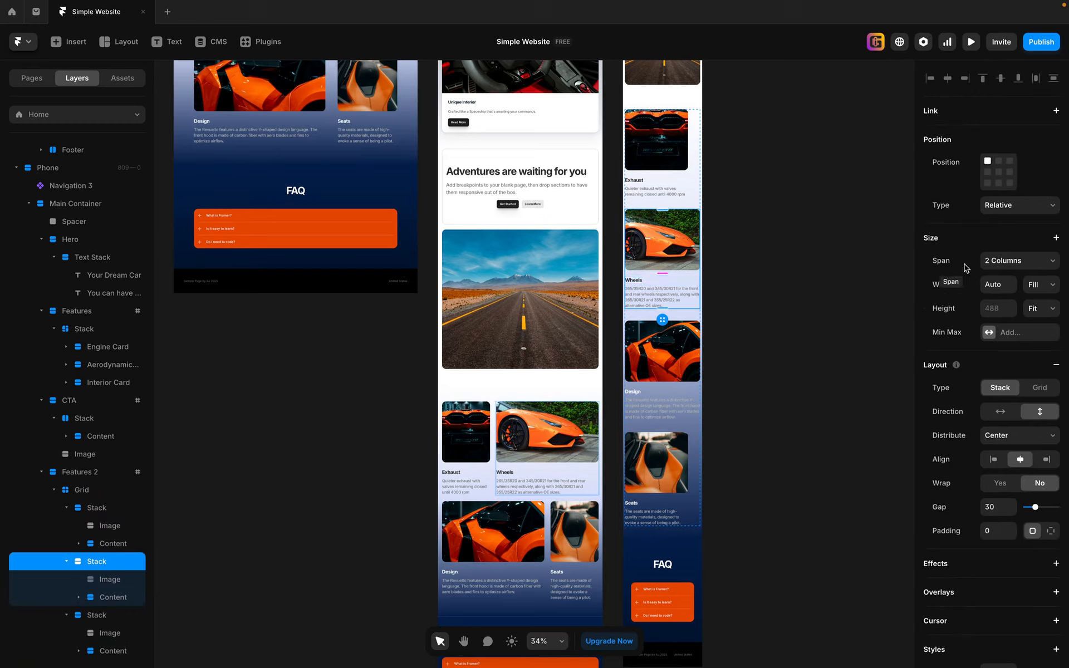
{"action": "left_click", "coordinate": [663, 180]}
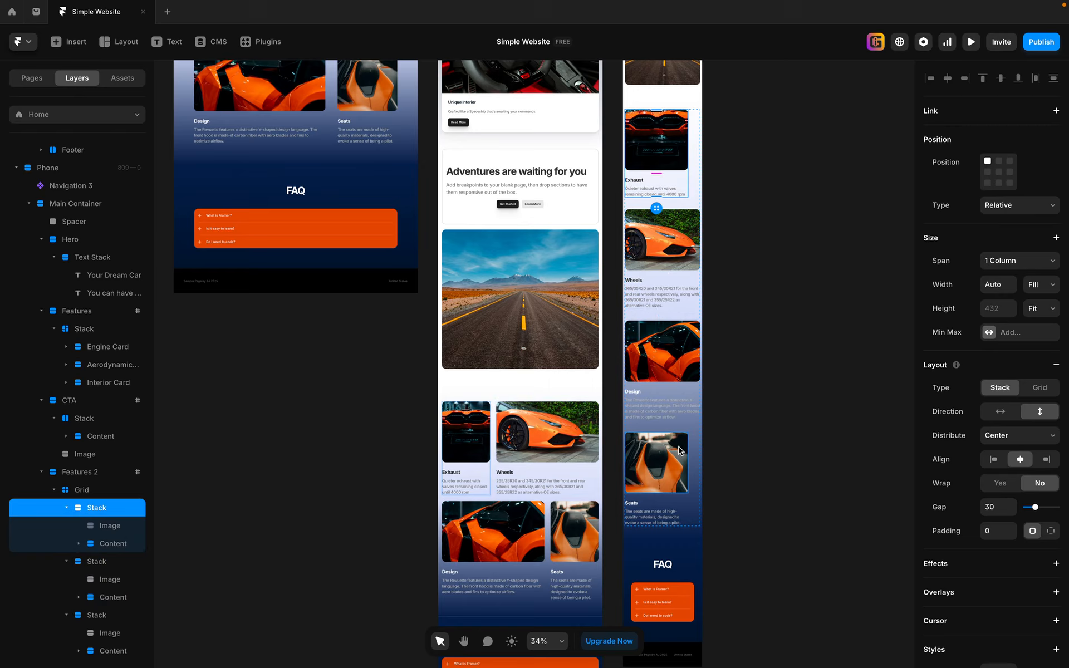
{"action": "left_click", "coordinate": [682, 500]}
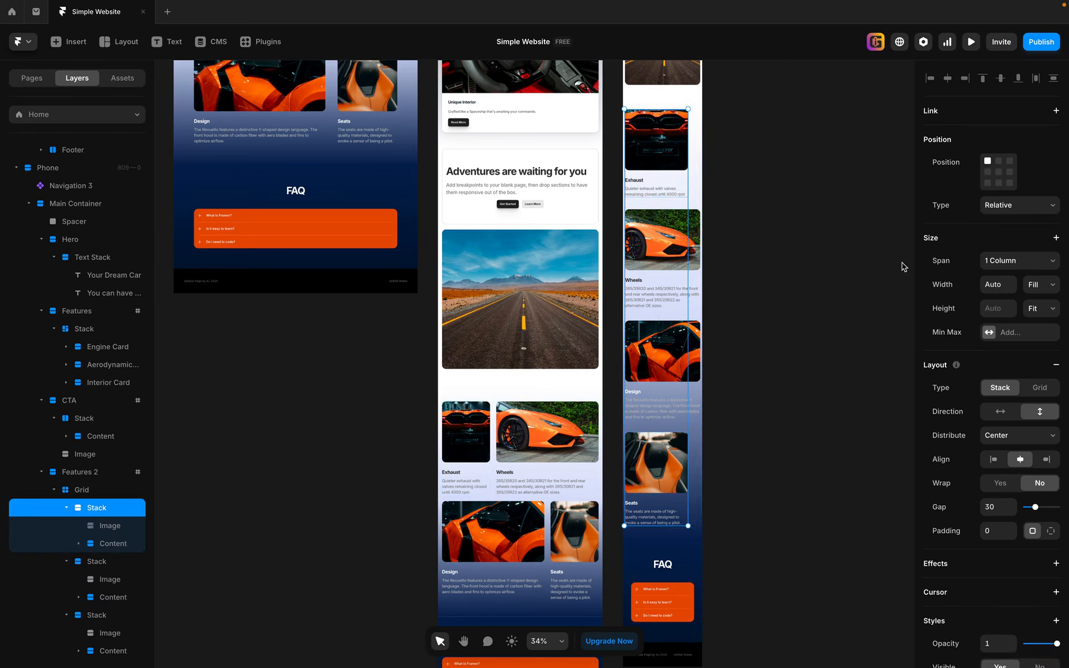
{"action": "left_click", "coordinate": [1011, 261]}
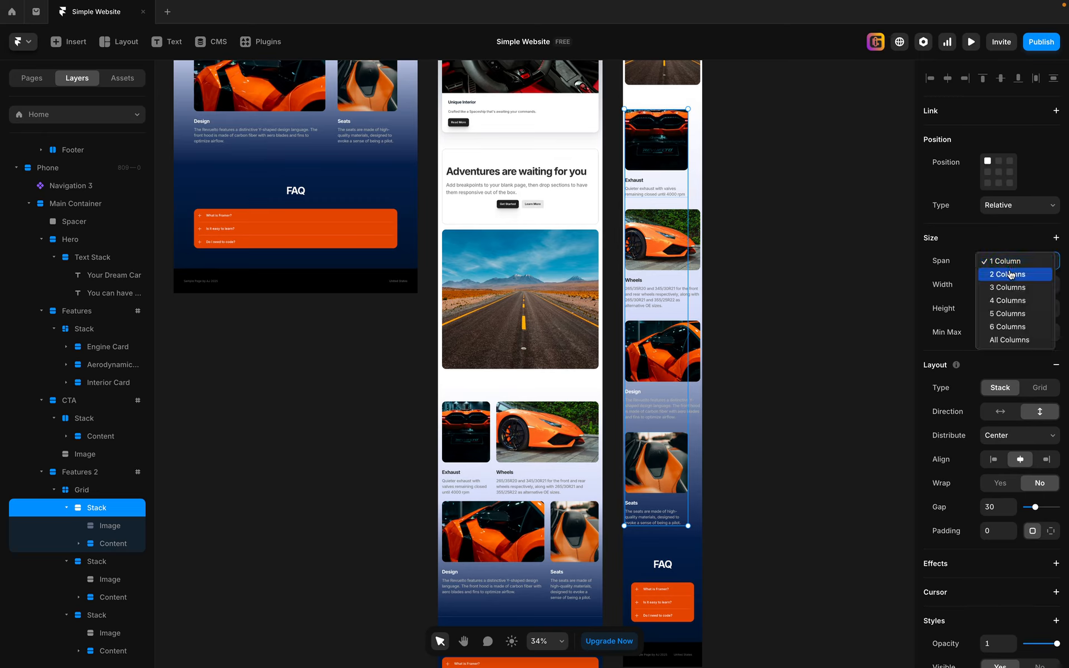
{"action": "left_click", "coordinate": [1011, 274]}
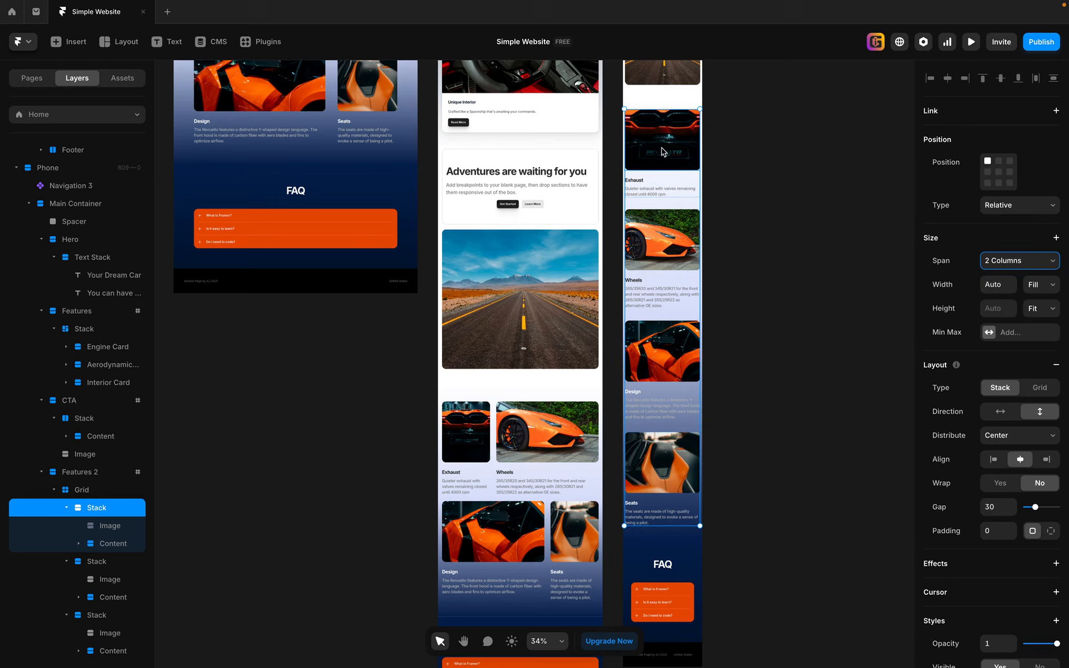
- Preview the phone breakpoint, check its sections down to the Wheels card, narrow the preview to 370 wide and return to the canvas
{"action": "scroll", "coordinate": [665, 150], "scroll_direction": "up", "scroll_amount": 2}
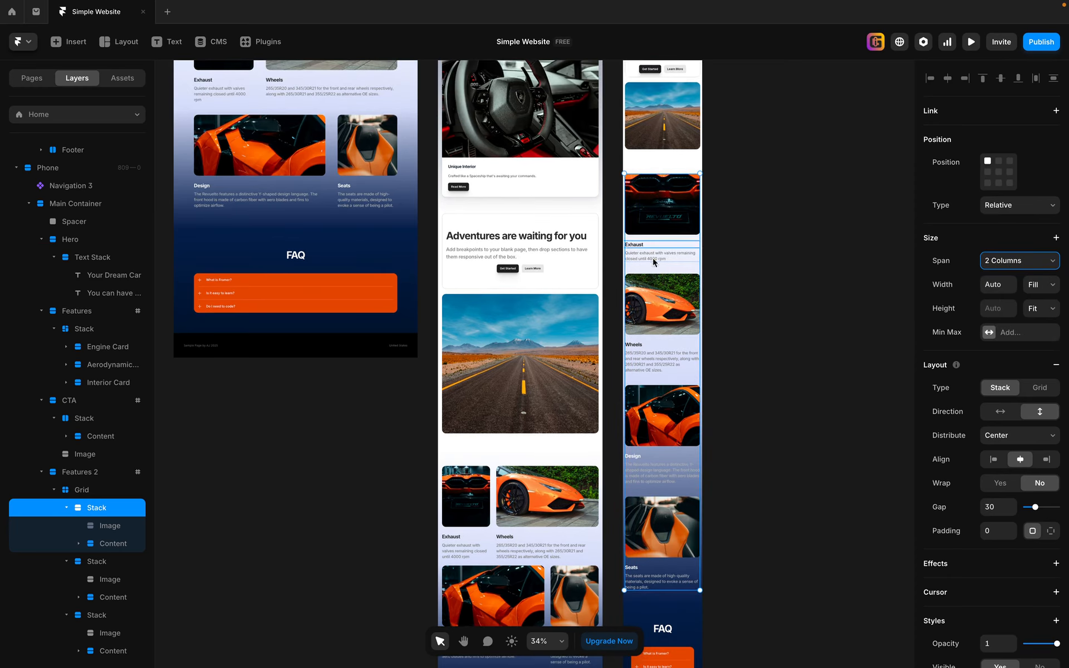
{"action": "scroll", "coordinate": [673, 182], "scroll_direction": "up", "scroll_amount": 8}
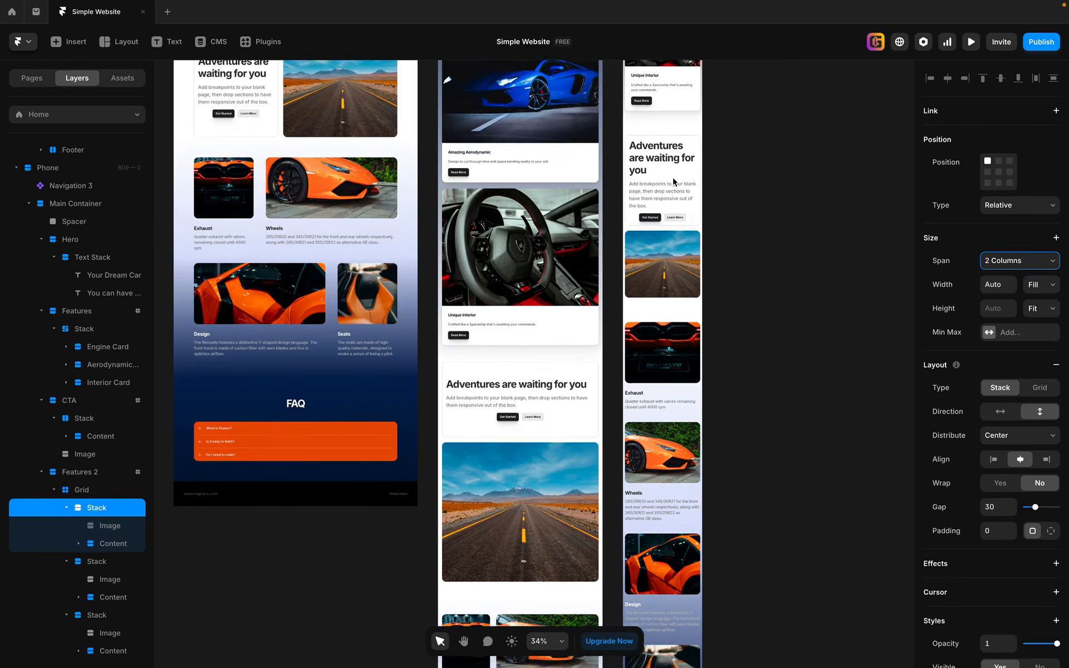
{"action": "scroll", "coordinate": [674, 182], "scroll_direction": "up", "scroll_amount": 11}
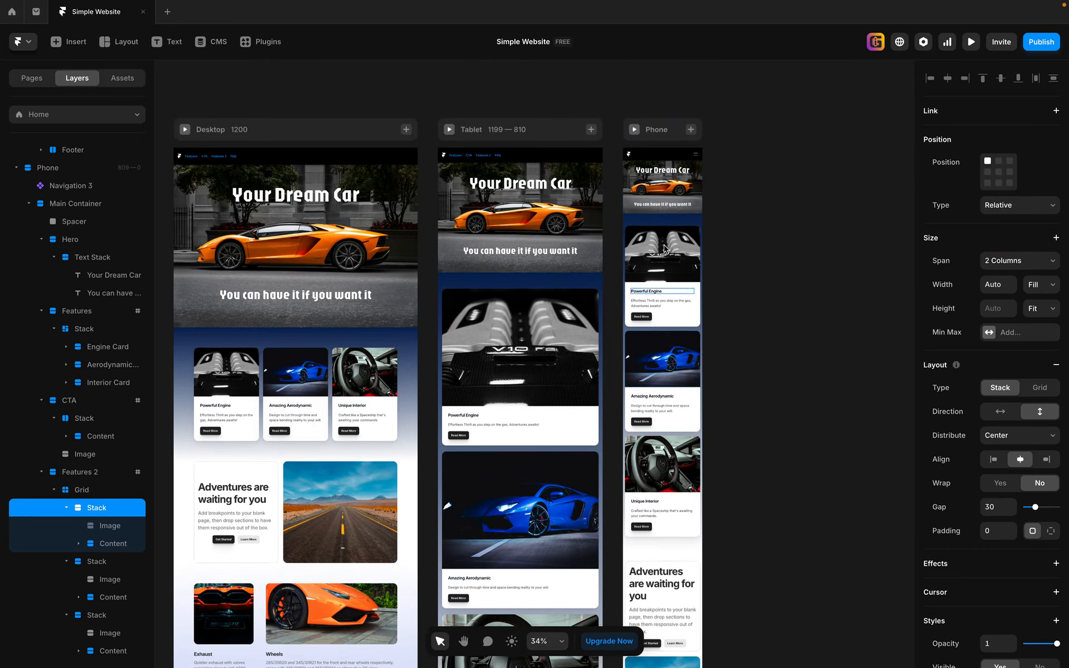
{"action": "left_click", "coordinate": [634, 130]}
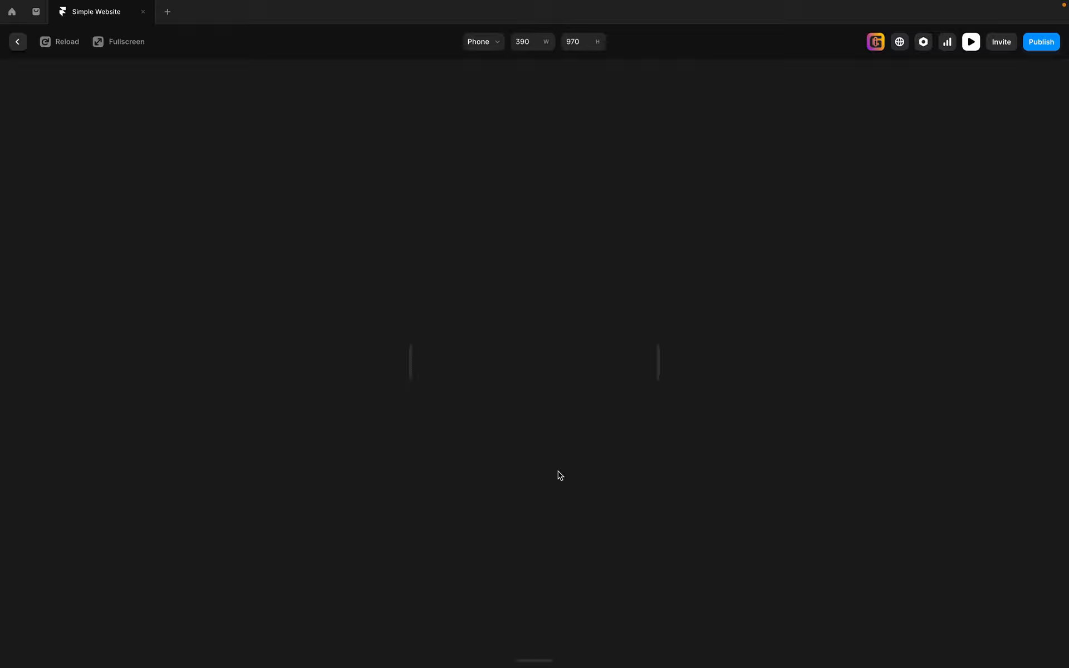
{"action": "scroll", "coordinate": [557, 479], "scroll_direction": "down", "scroll_amount": 8}
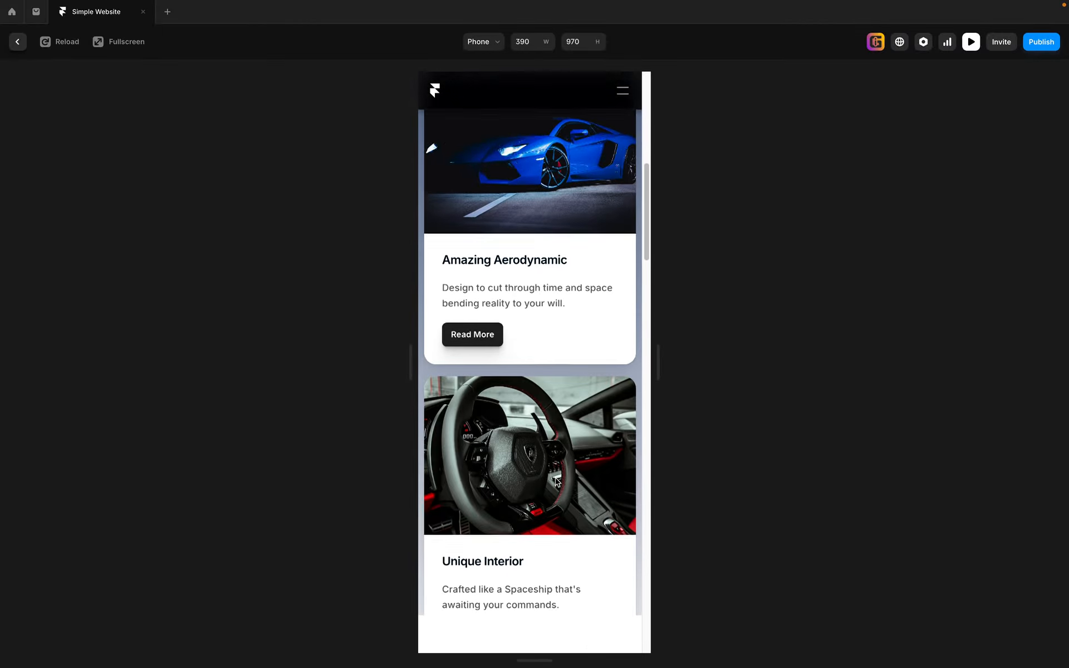
{"action": "scroll", "coordinate": [556, 481], "scroll_direction": "down", "scroll_amount": 10}
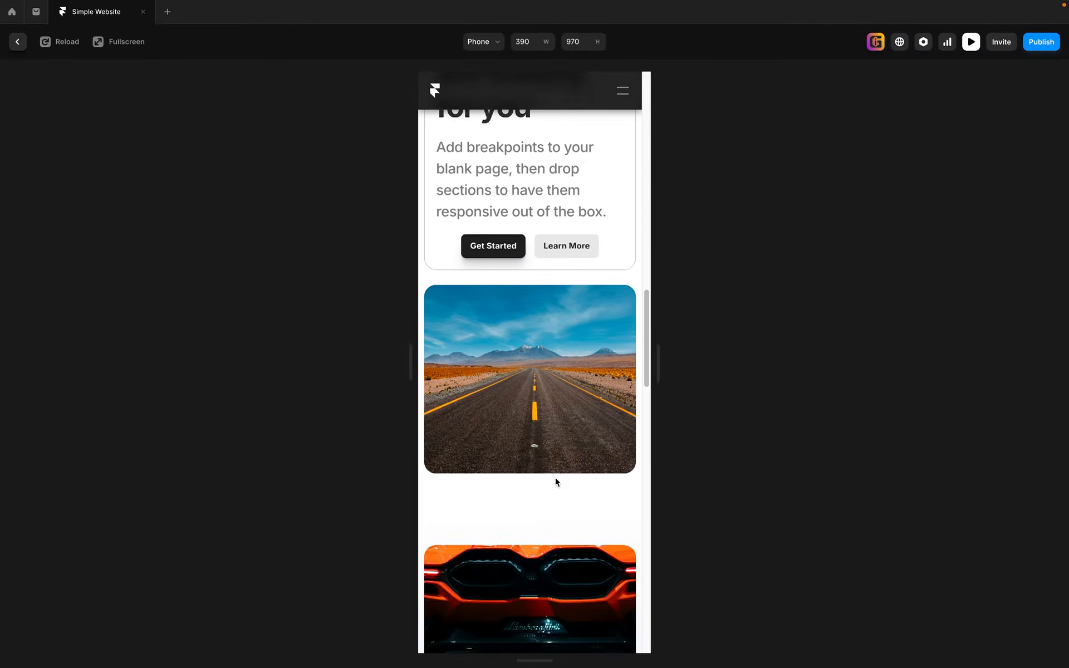
{"action": "scroll", "coordinate": [556, 482], "scroll_direction": "down", "scroll_amount": 8}
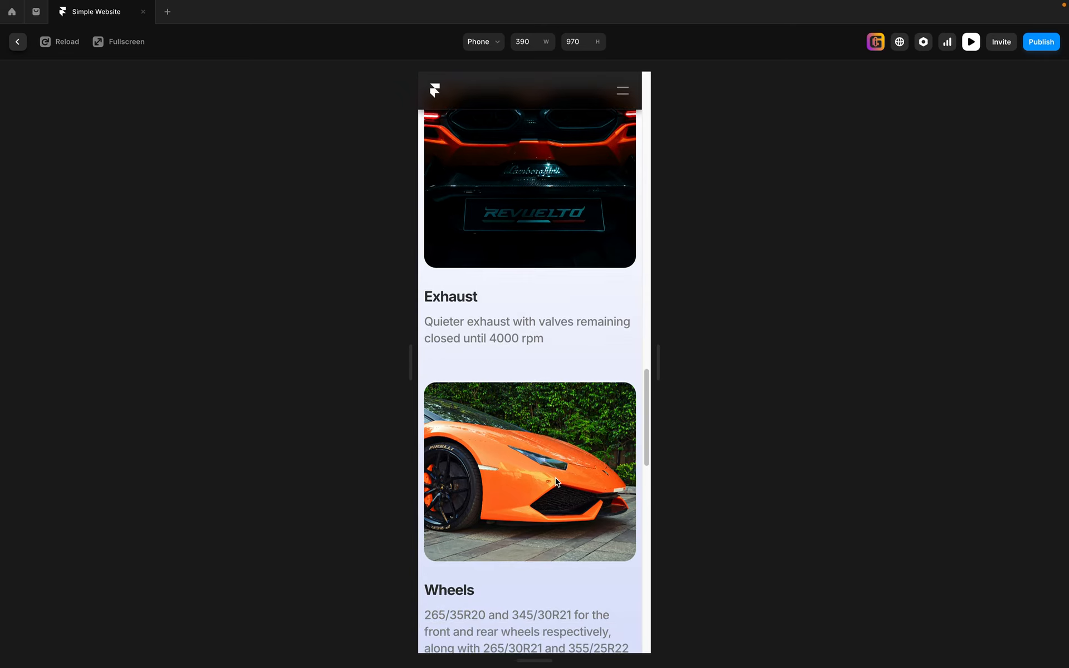
{"action": "mouse_move", "coordinate": [660, 370]}
{"action": "left_mouse_down"}
{"action": "mouse_move", "coordinate": [728, 365]}
{"action": "mouse_move", "coordinate": [645, 363]}
{"action": "mouse_move", "coordinate": [653, 363]}
{"action": "left_mouse_up"}
{"action": "scroll", "coordinate": [701, 378], "scroll_direction": "down", "scroll_amount": 3}
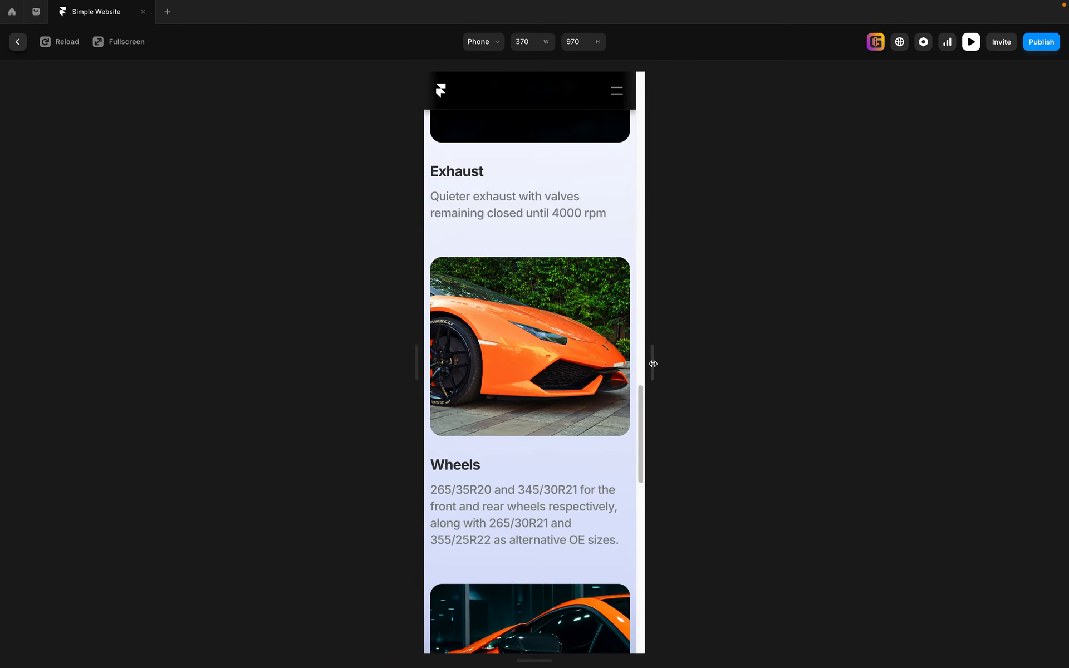
{"action": "left_click", "coordinate": [971, 52]}
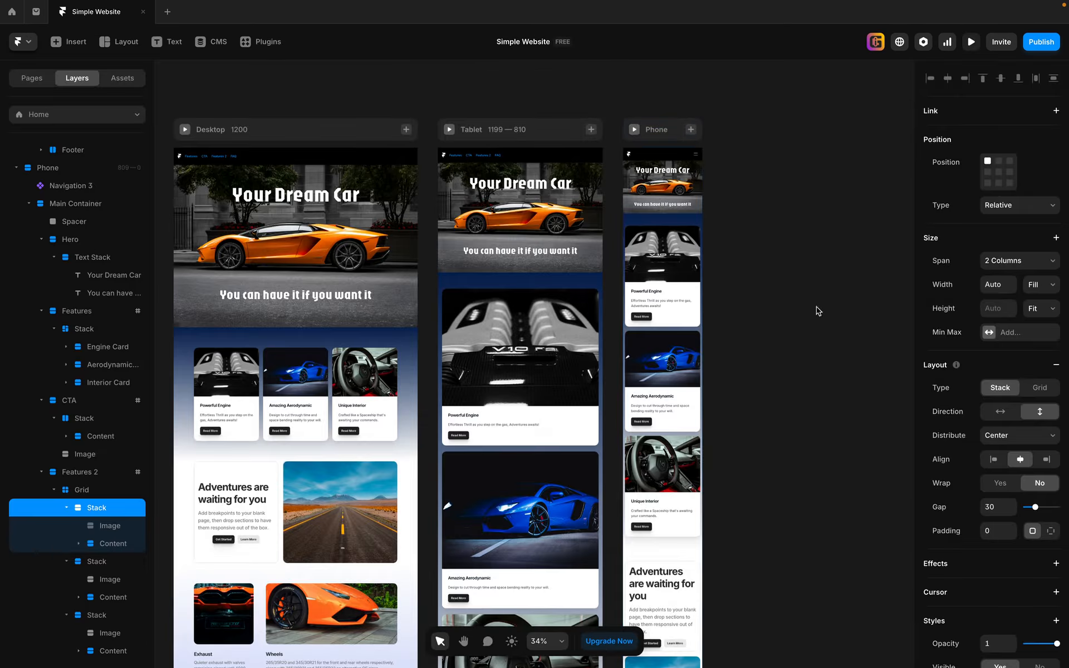
- Lock the width-to-height ratio of the Exhaust, Wheels, Design and Seats images in the phone Features 2 grid
{"action": "scroll", "coordinate": [809, 348], "scroll_direction": "down", "scroll_amount": 10}
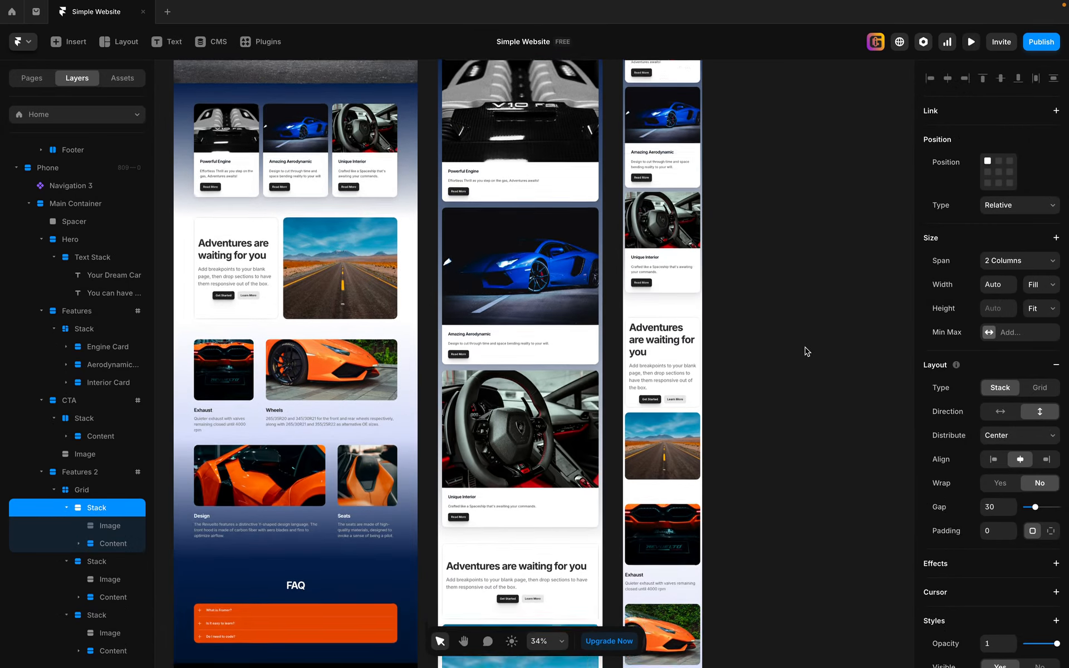
{"action": "scroll", "coordinate": [806, 352], "scroll_direction": "down", "scroll_amount": 2}
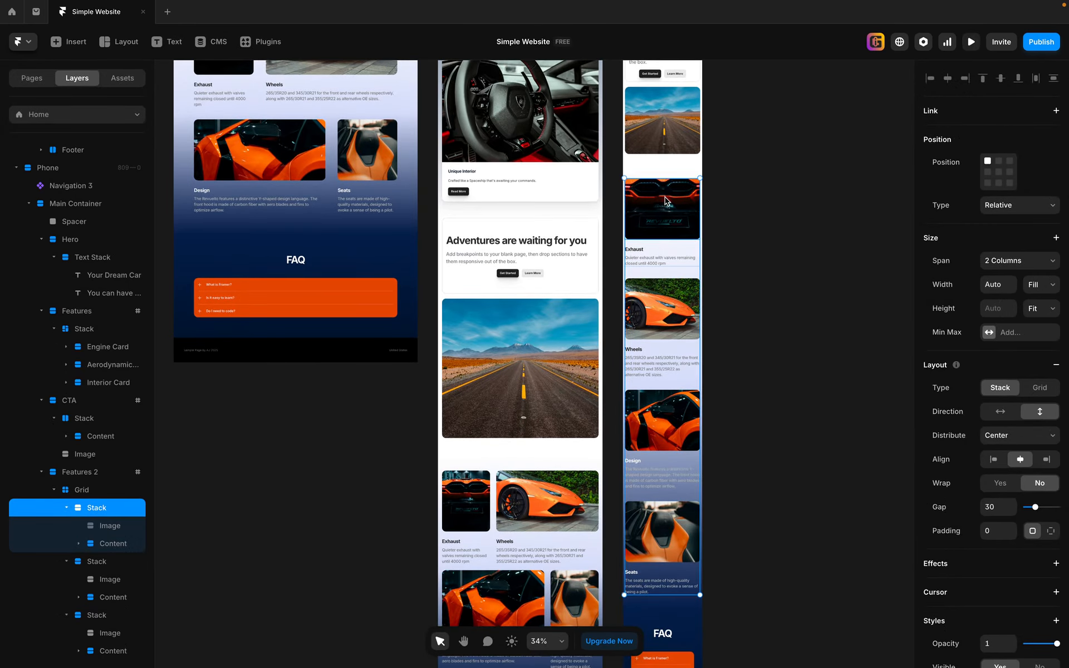
{"action": "key", "text": "Escape"}
{"action": "left_click", "coordinate": [657, 221]}
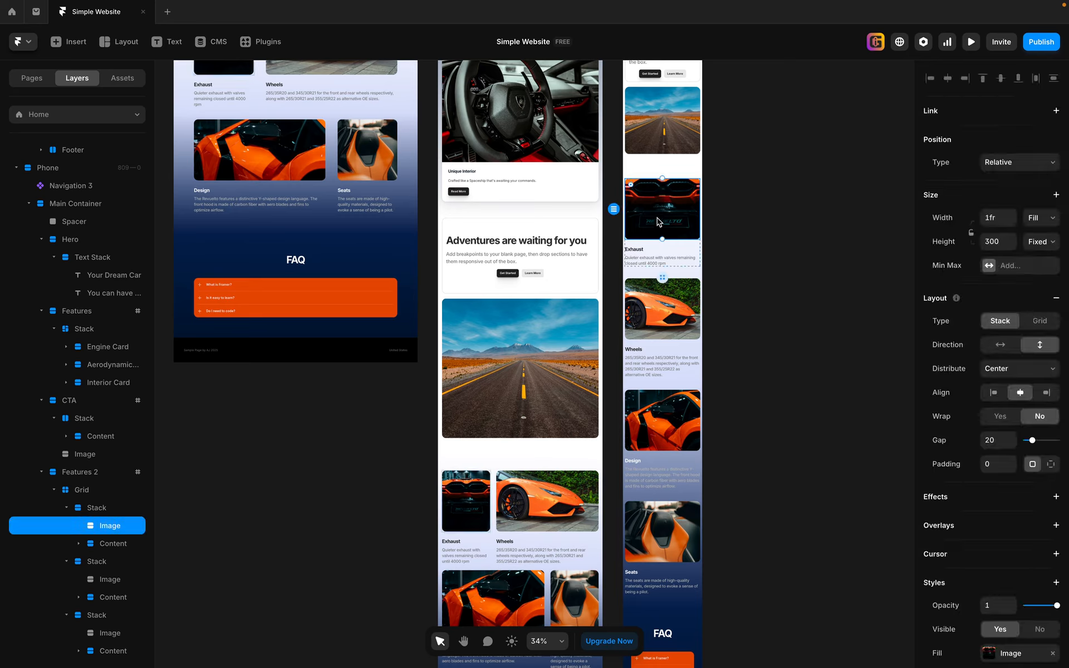
{"action": "left_click", "coordinate": [676, 310], "text": "shift"}
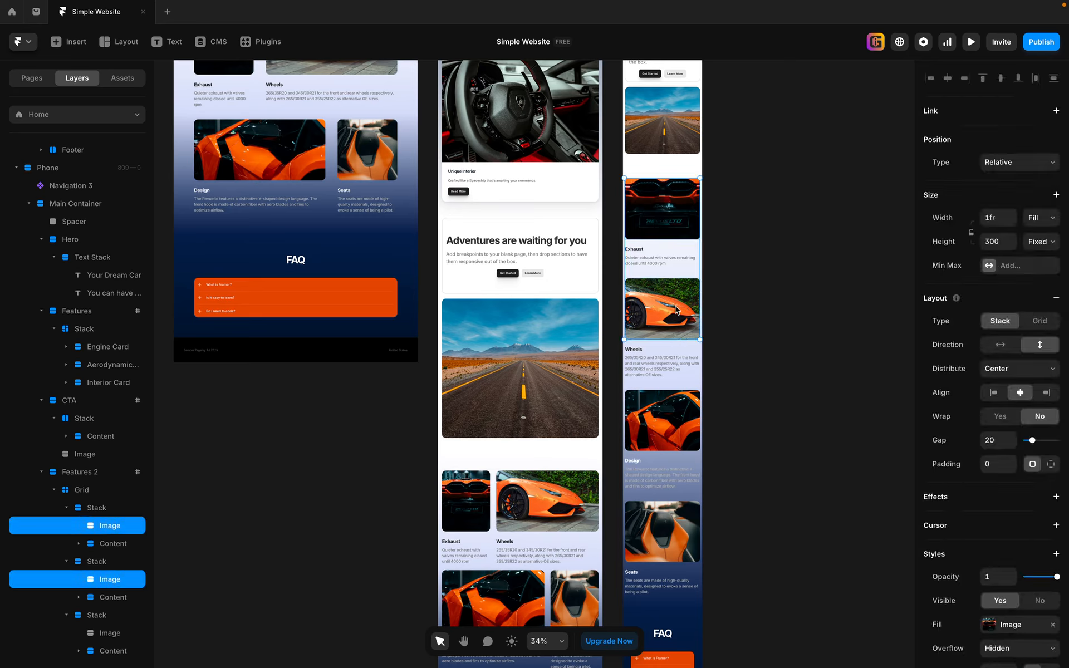
{"action": "left_click", "coordinate": [679, 431], "text": "shift"}
{"action": "left_click", "coordinate": [674, 536], "text": "shift"}
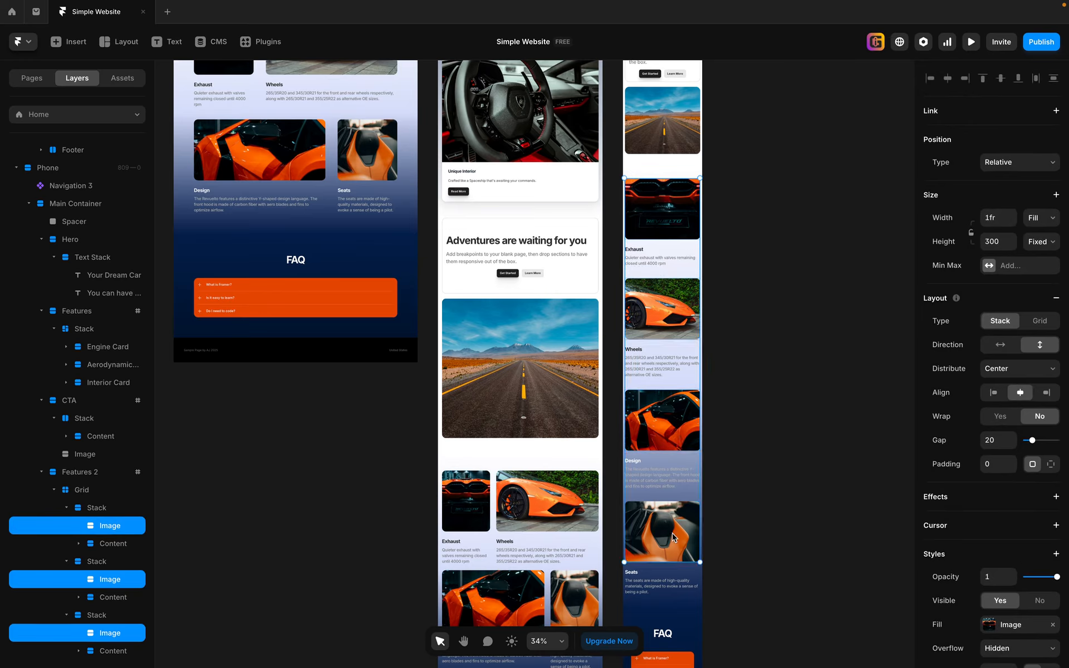
{"action": "left_click", "coordinate": [971, 234]}
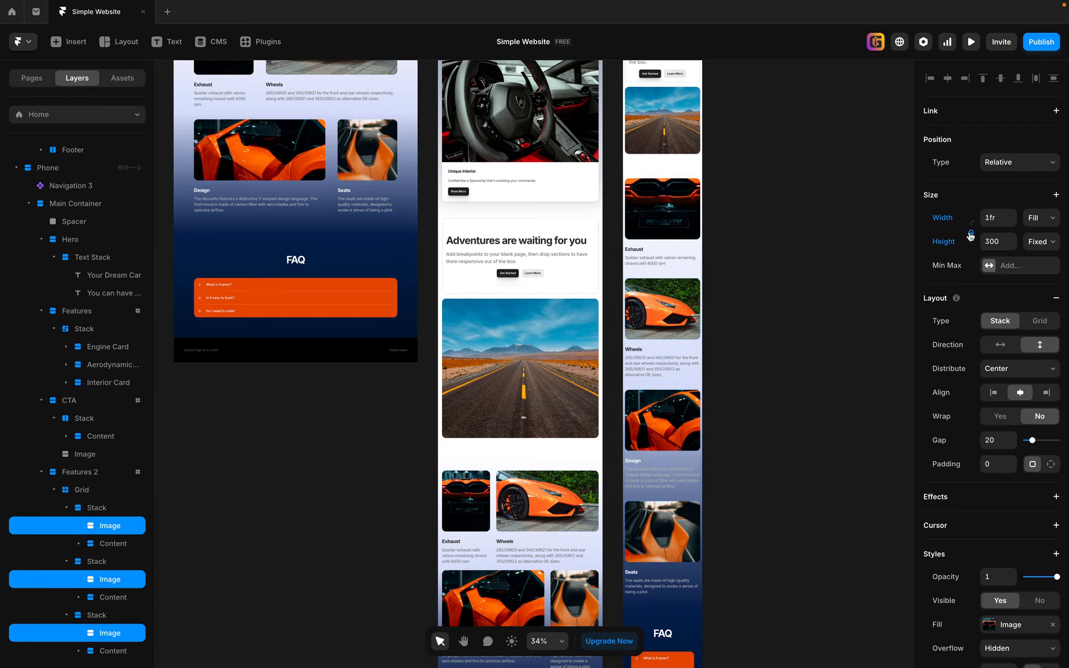
- Preview the phone breakpoint, check how the Exhaust and Wheels images scale as the preview width changes, and return to the canvas
{"action": "left_click", "coordinate": [972, 41]}
{"action": "scroll", "coordinate": [594, 437], "scroll_direction": "down", "scroll_amount": 3}
{"action": "scroll", "coordinate": [594, 446], "scroll_direction": "down", "scroll_amount": 20}
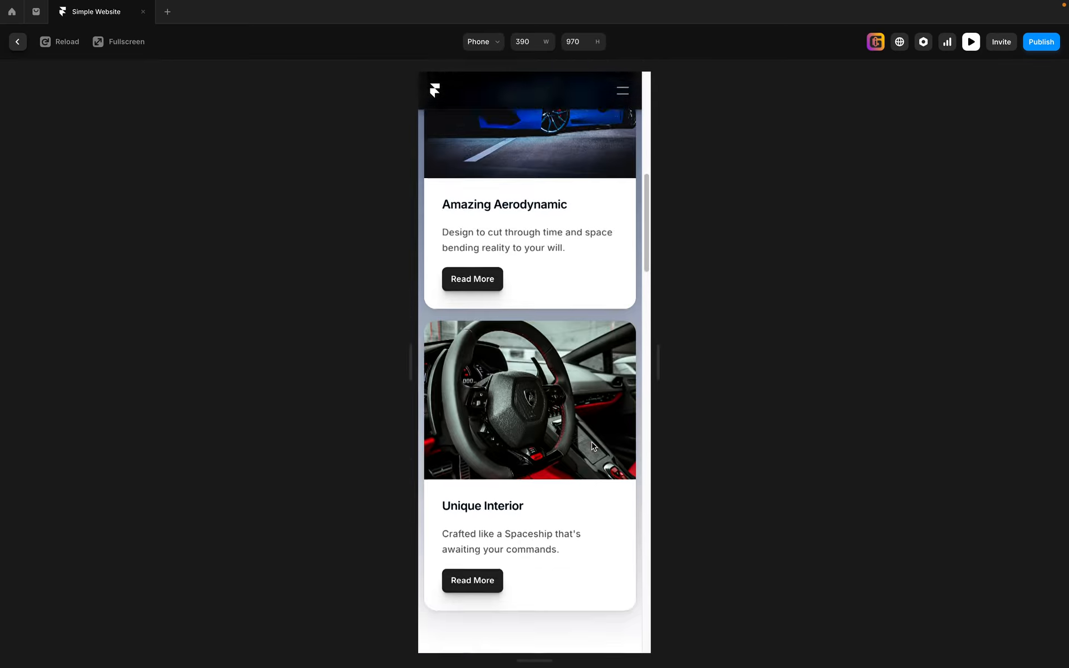
{"action": "scroll", "coordinate": [593, 445], "scroll_direction": "down", "scroll_amount": 6}
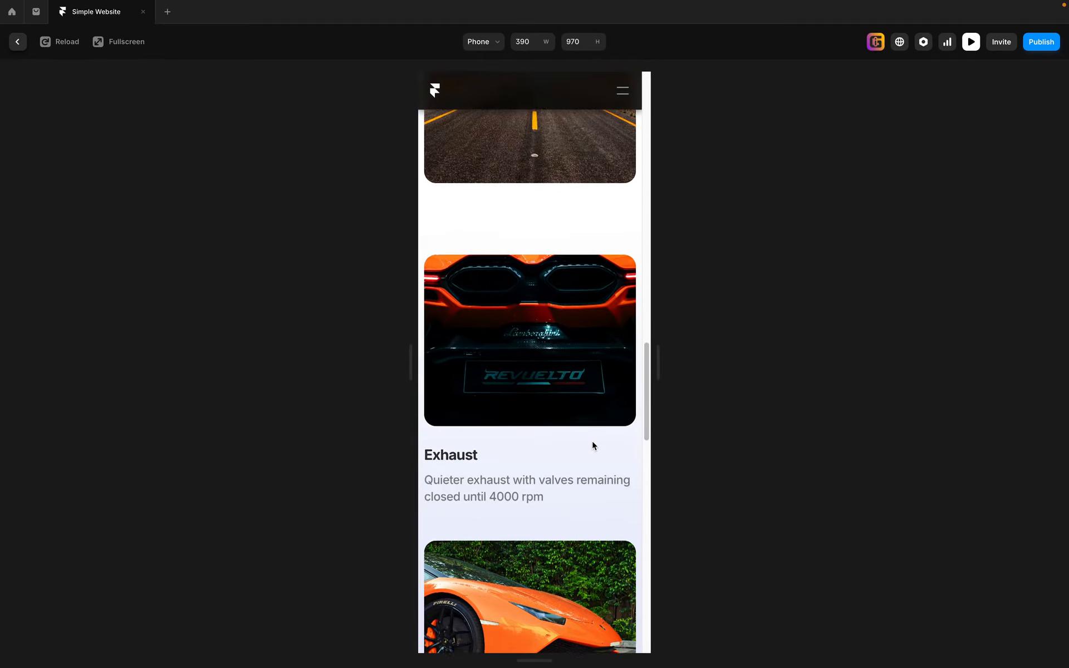
{"action": "mouse_move", "coordinate": [661, 362]}
{"action": "left_mouse_down"}
{"action": "mouse_move", "coordinate": [732, 373]}
{"action": "mouse_move", "coordinate": [658, 364]}
{"action": "left_mouse_up"}
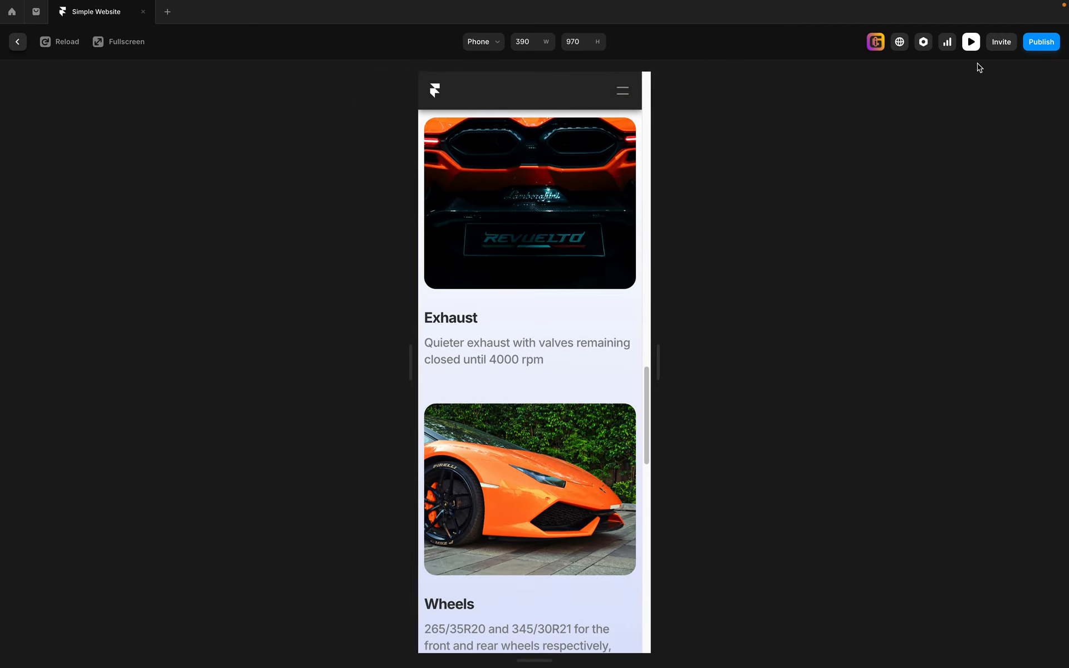
{"action": "key", "text": "Escape"}
- Set the phone FAQ section's top and bottom padding to 60 and its right and left padding to 10
{"action": "scroll", "coordinate": [699, 385], "scroll_direction": "down", "scroll_amount": 5}
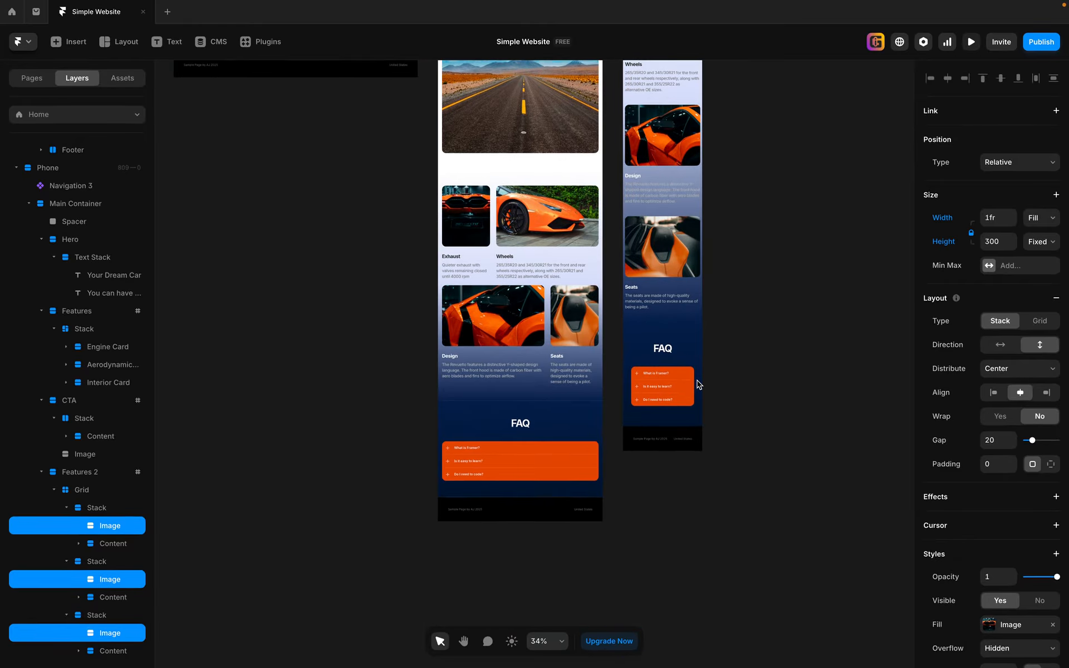
{"action": "left_click", "coordinate": [695, 411]}
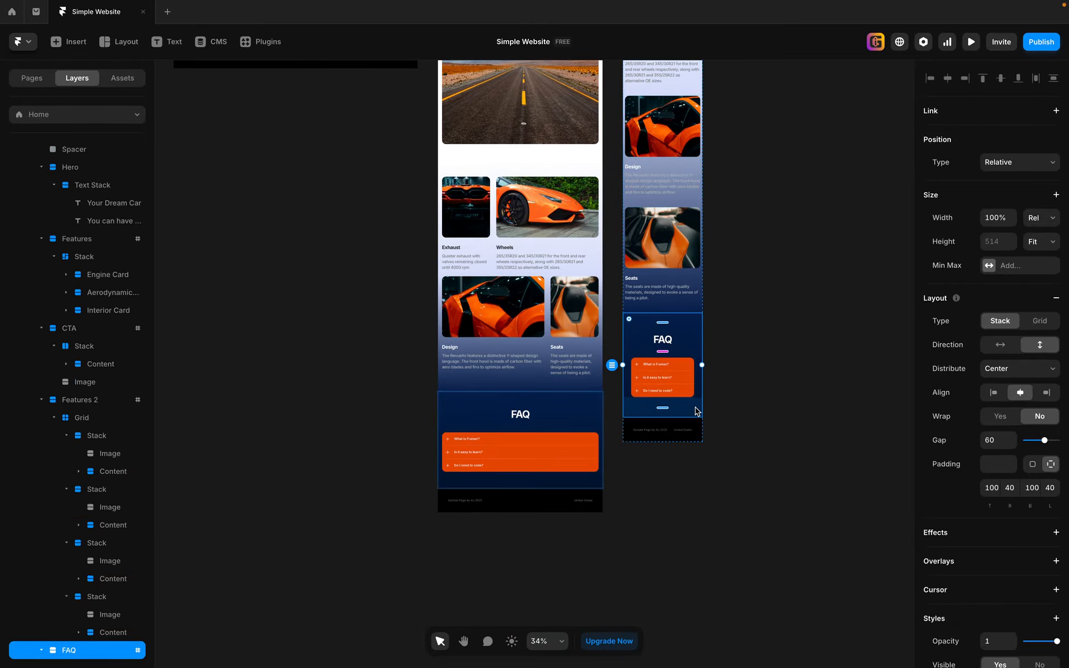
{"action": "left_click", "coordinate": [998, 490]}
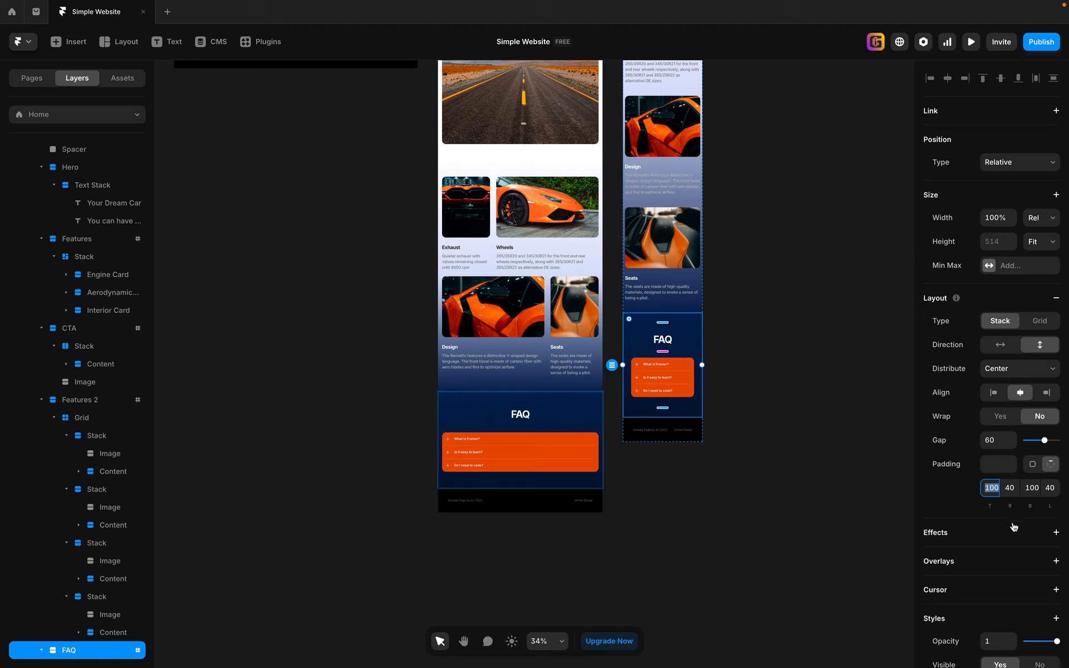
{"action": "type", "text": "6"}
{"action": "key", "text": "Tab"}
{"action": "key", "text": "Tab"}
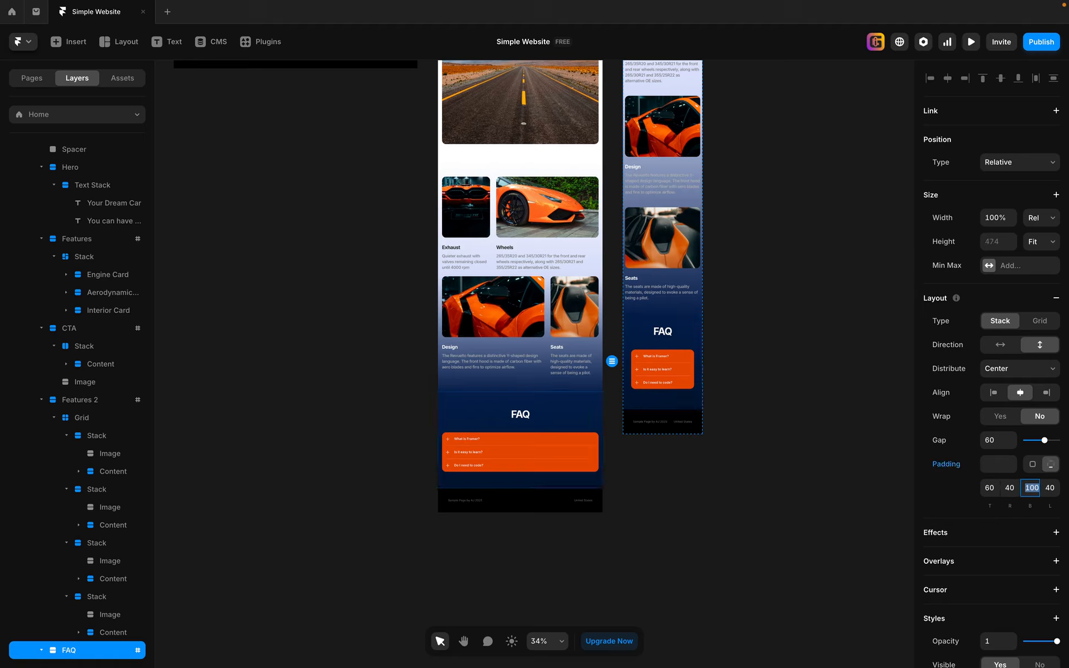
{"action": "type", "text": "60"}
{"action": "key", "text": "shift+Tab"}
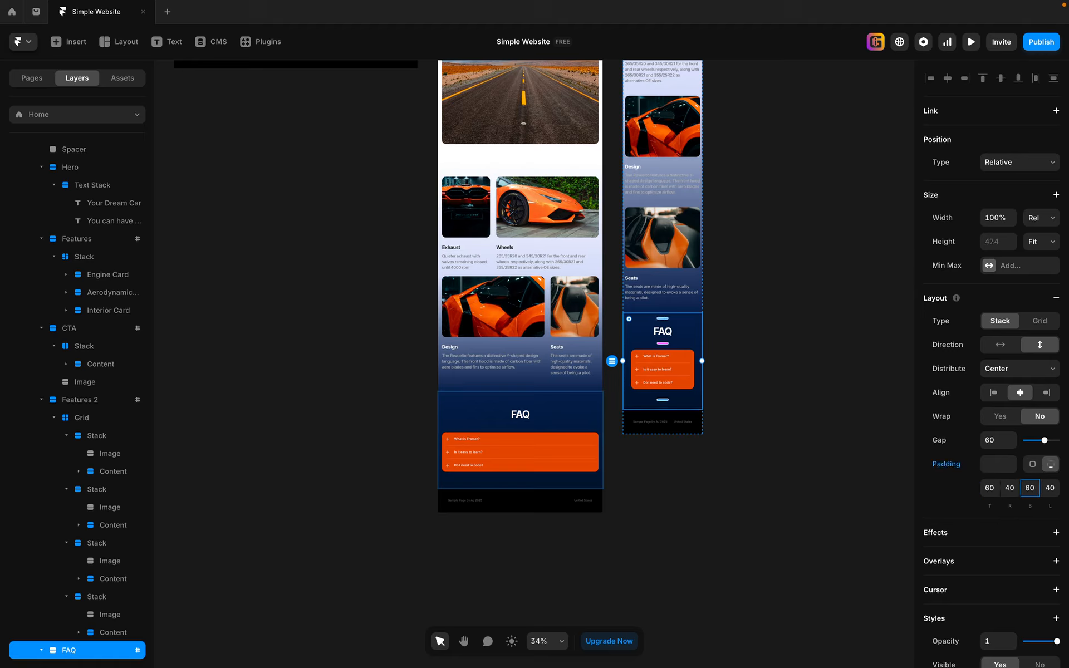
{"action": "key", "text": "Tab"}
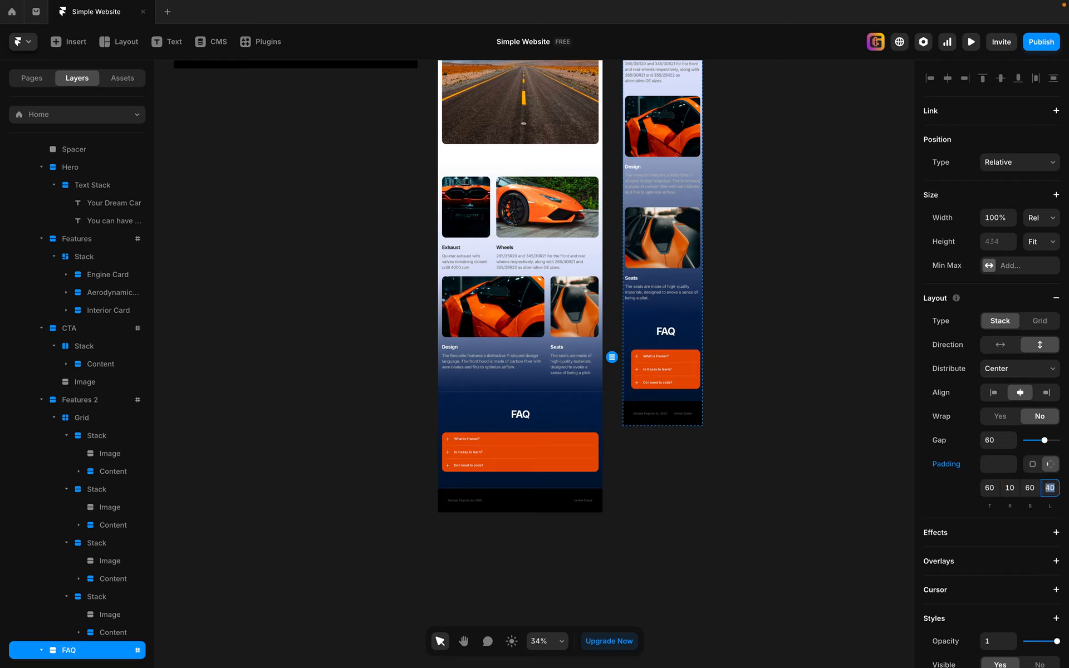
{"action": "key", "text": "Return"}
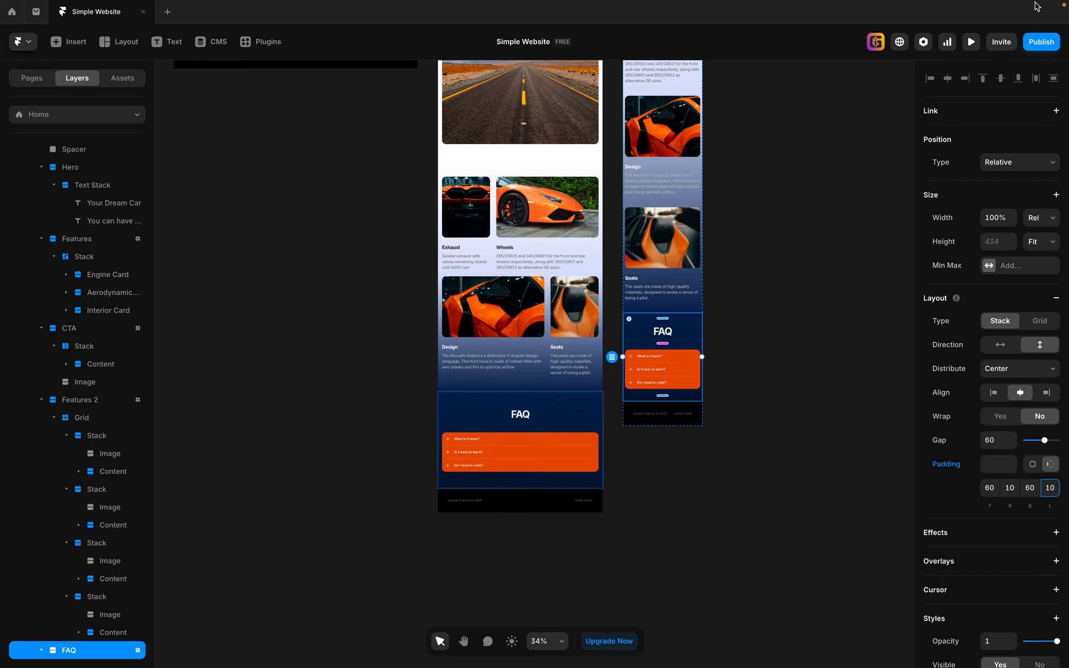
- Preview the Desktop breakpoint and check the page from the hero down past the Design and Seats cards
{"action": "left_click", "coordinate": [971, 42]}
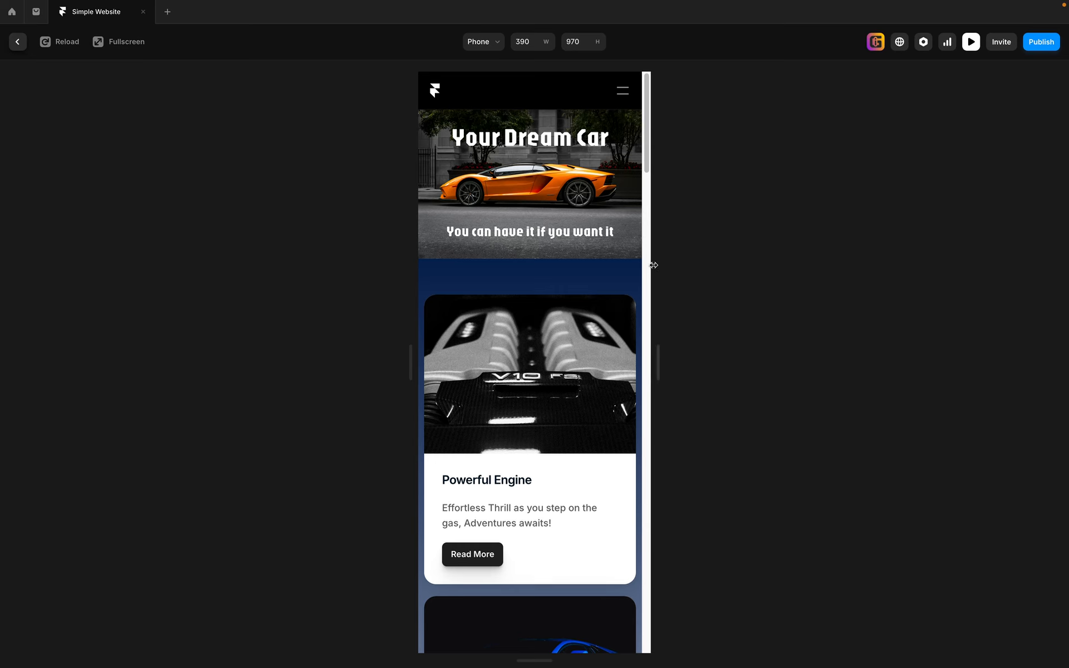
{"action": "left_click", "coordinate": [479, 41]}
{"action": "left_click", "coordinate": [493, 70]}
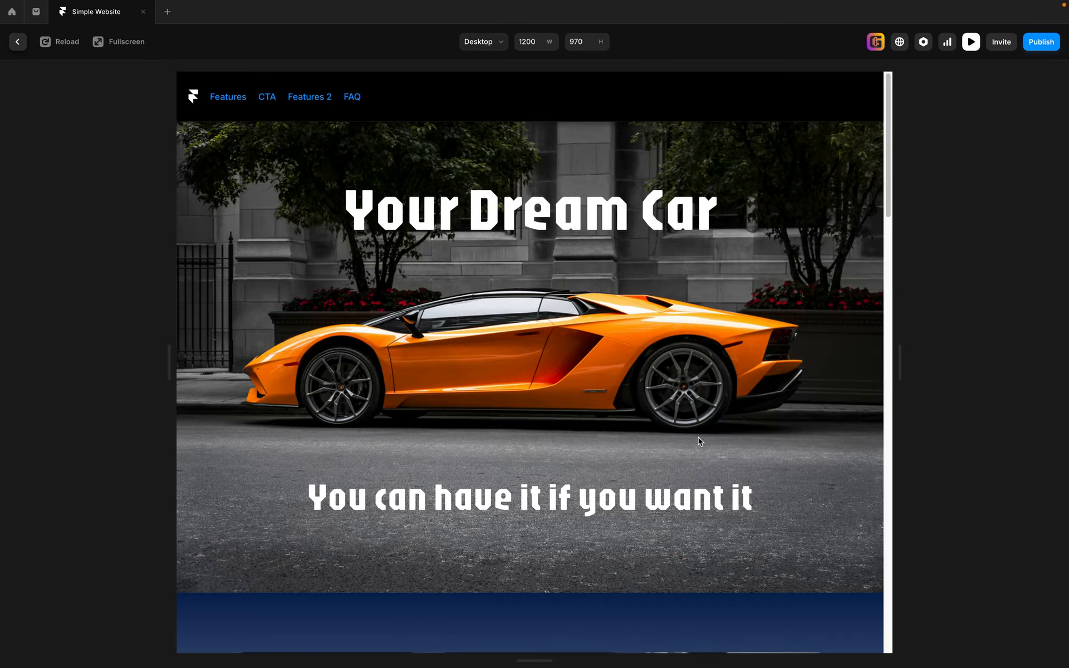
{"action": "scroll", "coordinate": [700, 442], "scroll_direction": "down", "scroll_amount": 10}
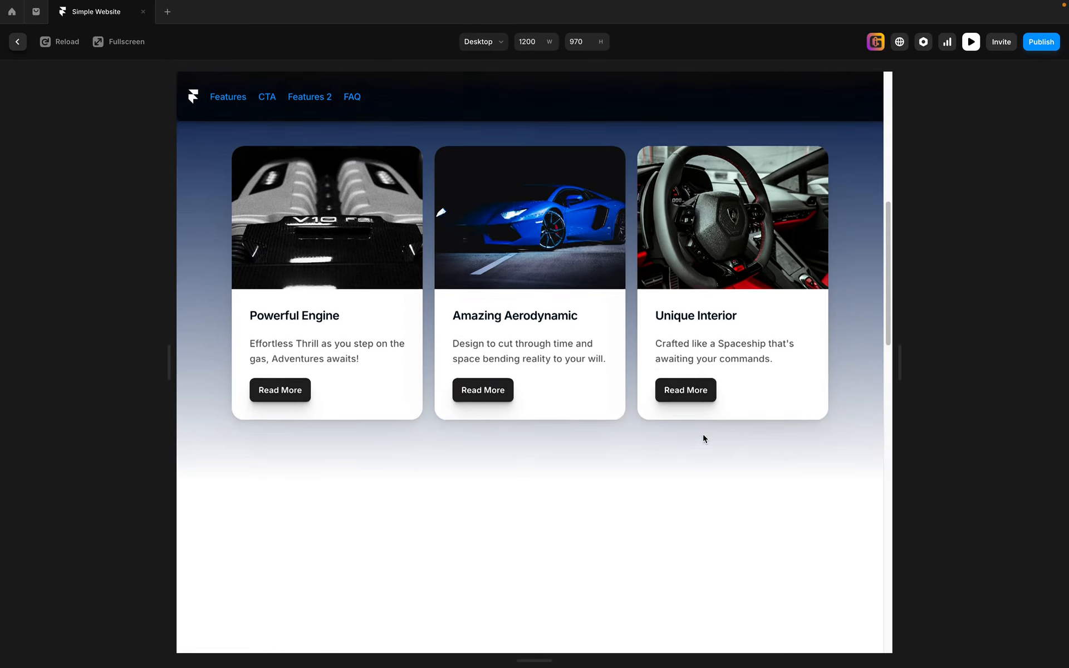
{"action": "scroll", "coordinate": [704, 439], "scroll_direction": "down", "scroll_amount": 6}
{"action": "scroll", "coordinate": [702, 439], "scroll_direction": "down", "scroll_amount": 9}
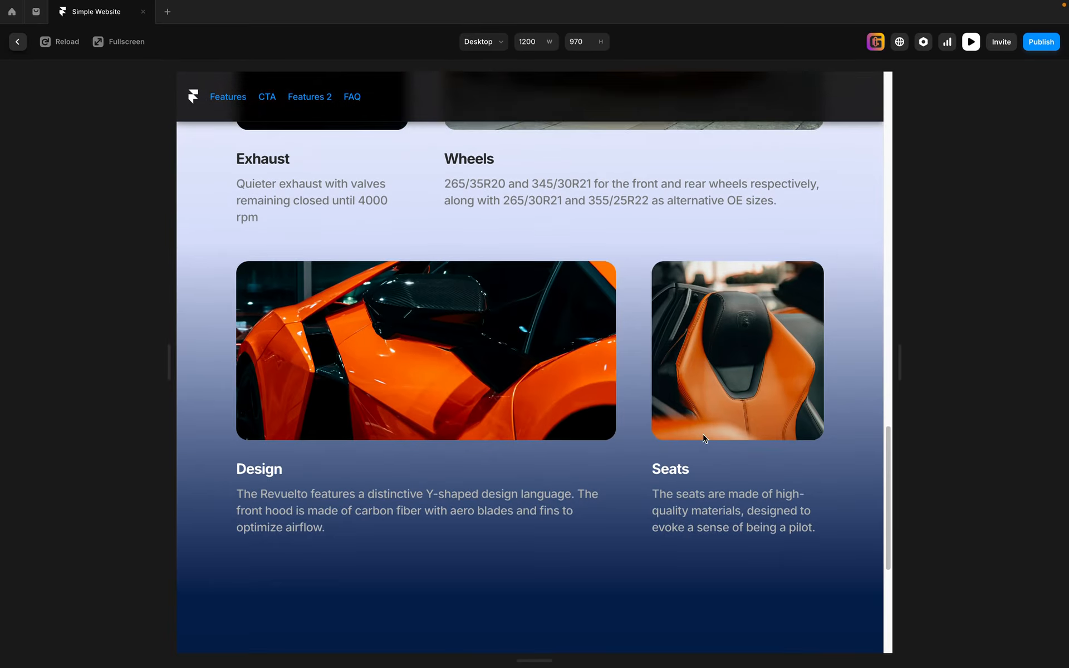
{"action": "scroll", "coordinate": [703, 439], "scroll_direction": "down", "scroll_amount": 4}
{"action": "scroll", "coordinate": [702, 439], "scroll_direction": "up", "scroll_amount": 20}
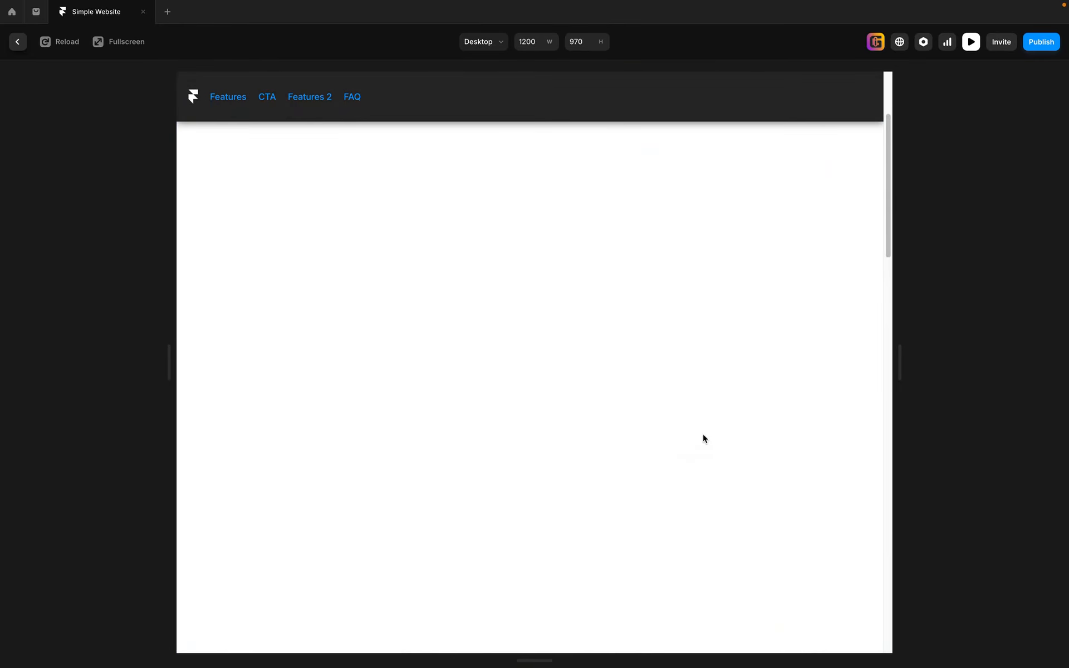
{"action": "scroll", "coordinate": [703, 439], "scroll_direction": "up", "scroll_amount": 3}
- Switch the preview to the Tablet breakpoint and check every section from the hero down to the FAQ
{"action": "left_click", "coordinate": [498, 49]}
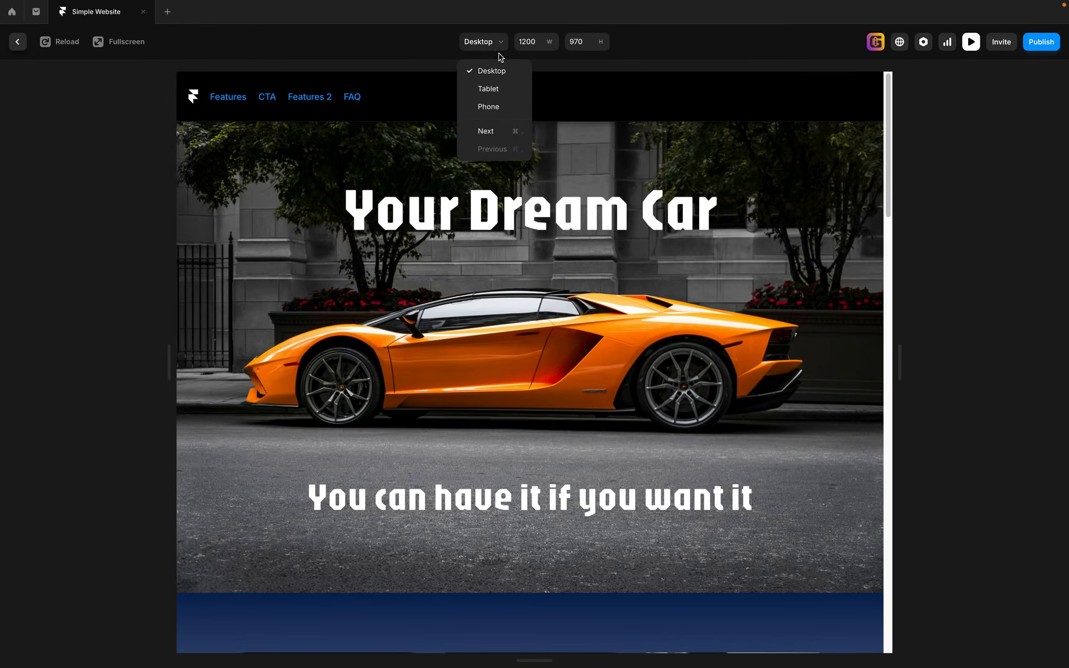
{"action": "left_click", "coordinate": [491, 88]}
{"action": "scroll", "coordinate": [635, 352], "scroll_direction": "down", "scroll_amount": 8}
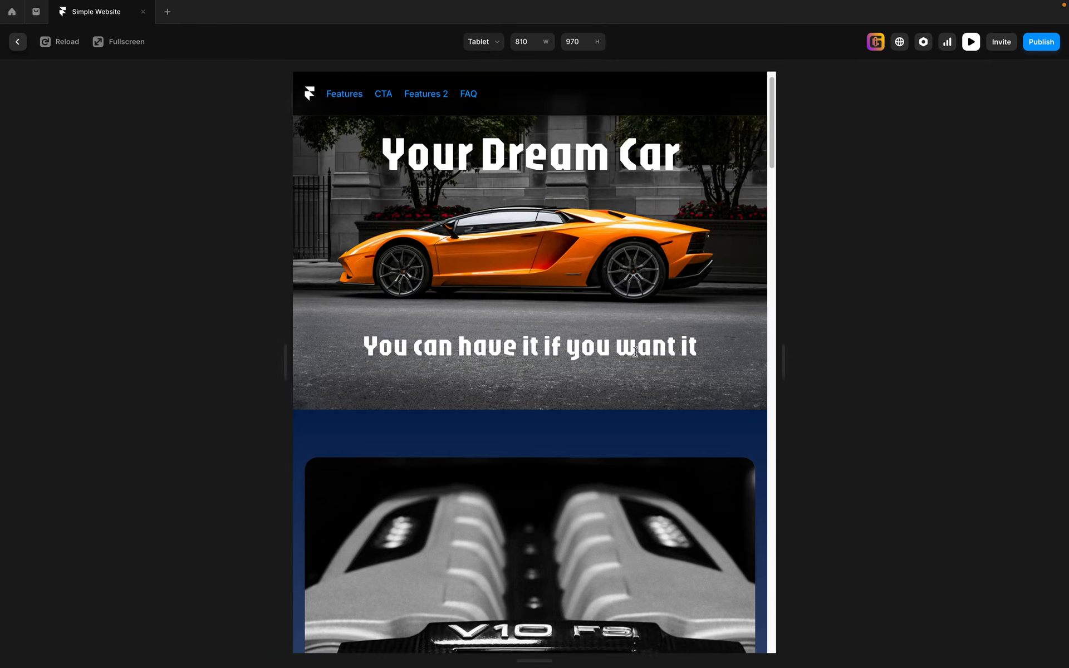
{"action": "scroll", "coordinate": [635, 352], "scroll_direction": "down", "scroll_amount": 10}
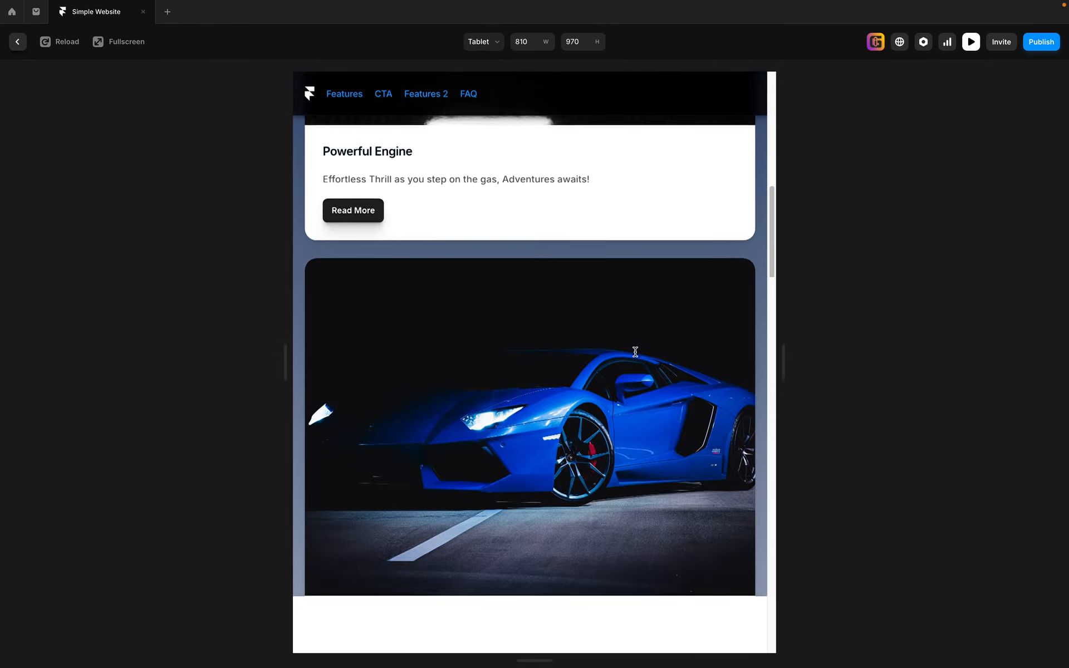
{"action": "scroll", "coordinate": [635, 352], "scroll_direction": "down", "scroll_amount": 8}
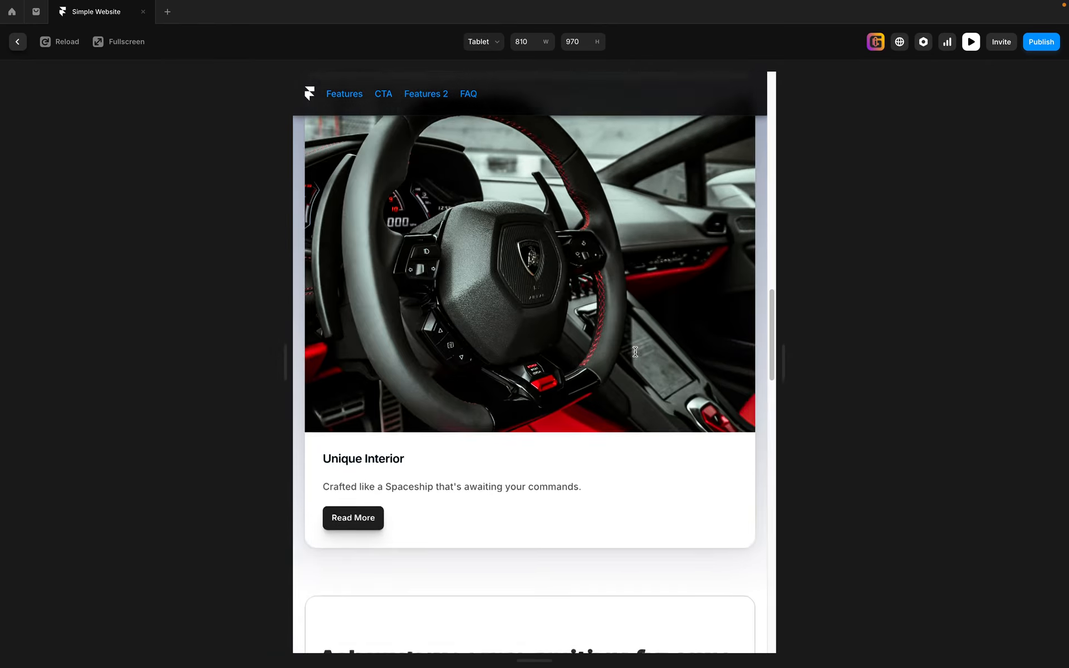
{"action": "scroll", "coordinate": [636, 352], "scroll_direction": "down", "scroll_amount": 8}
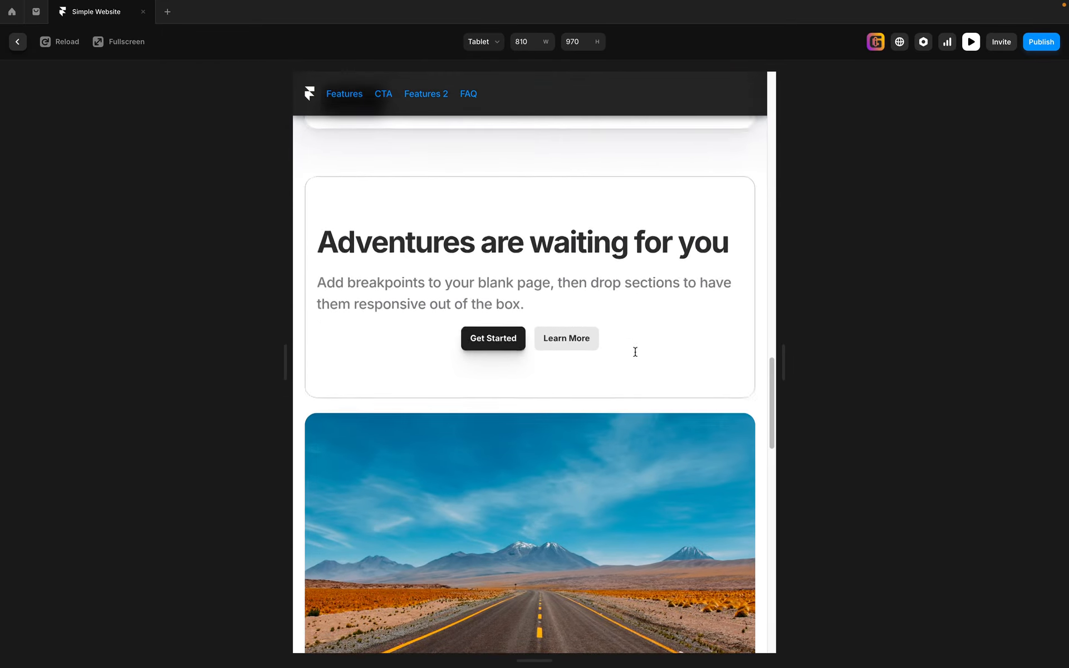
{"action": "scroll", "coordinate": [635, 352], "scroll_direction": "down", "scroll_amount": 8}
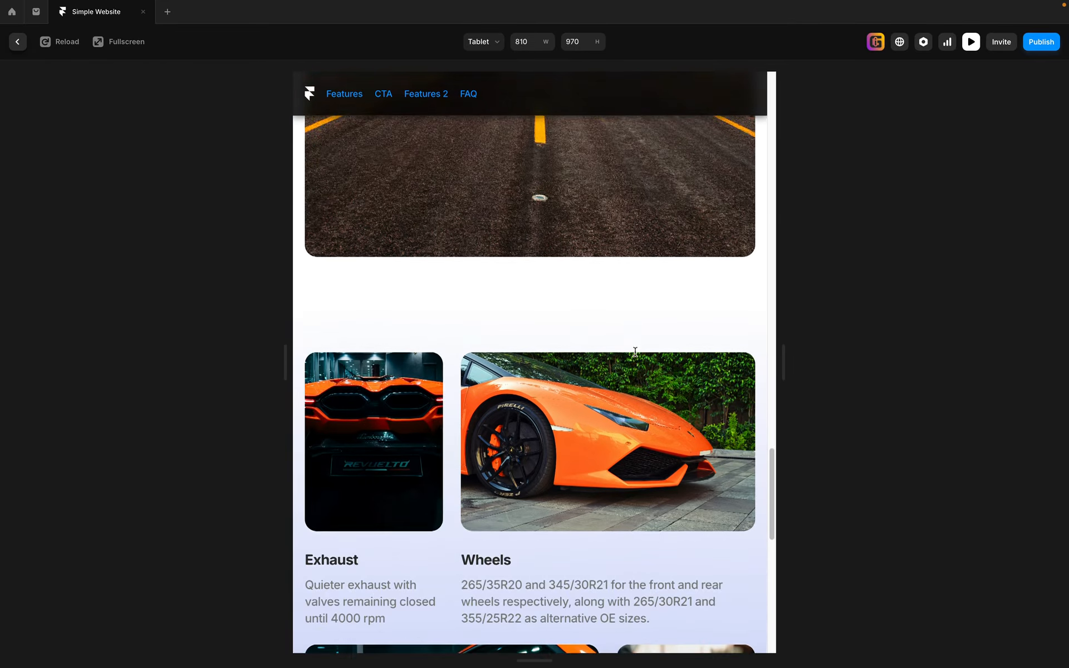
{"action": "scroll", "coordinate": [635, 352], "scroll_direction": "down", "scroll_amount": 6}
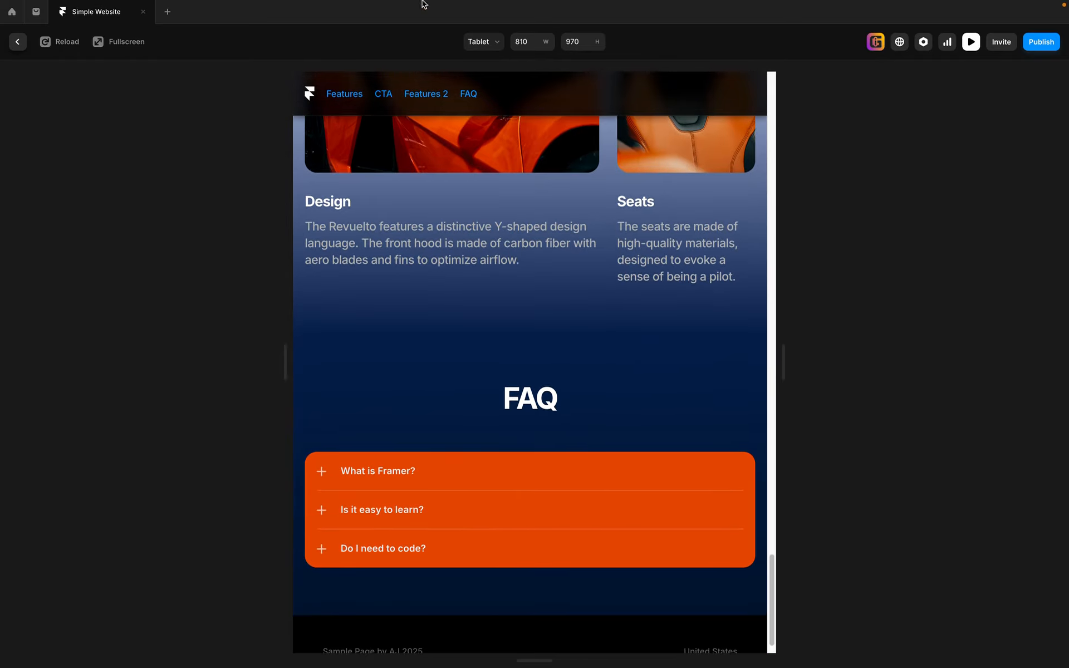
- Switch the preview to the Phone breakpoint, check its sections from the hero down to the FAQ and return to the canvas
{"action": "left_click", "coordinate": [494, 108]}
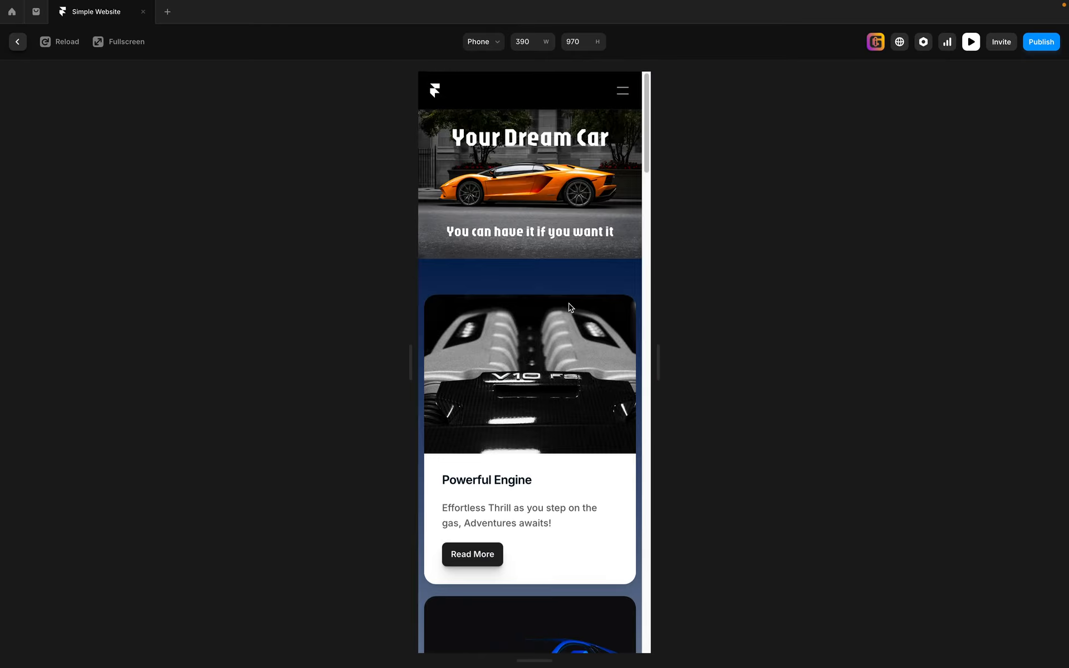
{"action": "scroll", "coordinate": [554, 299], "scroll_direction": "down", "scroll_amount": 14}
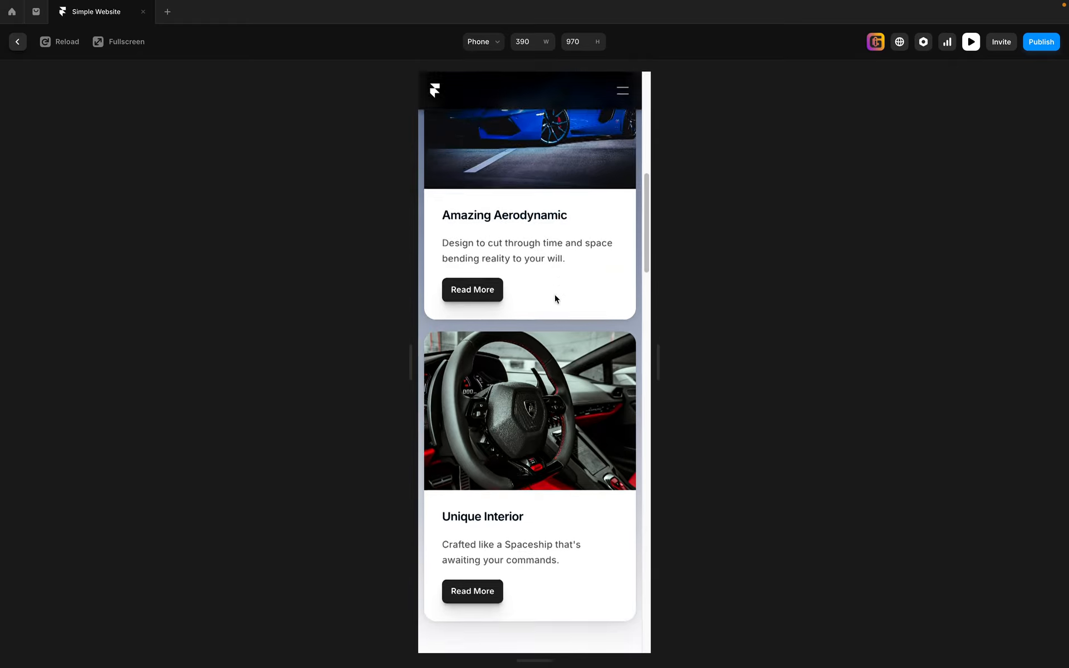
{"action": "scroll", "coordinate": [556, 299], "scroll_direction": "down", "scroll_amount": 12}
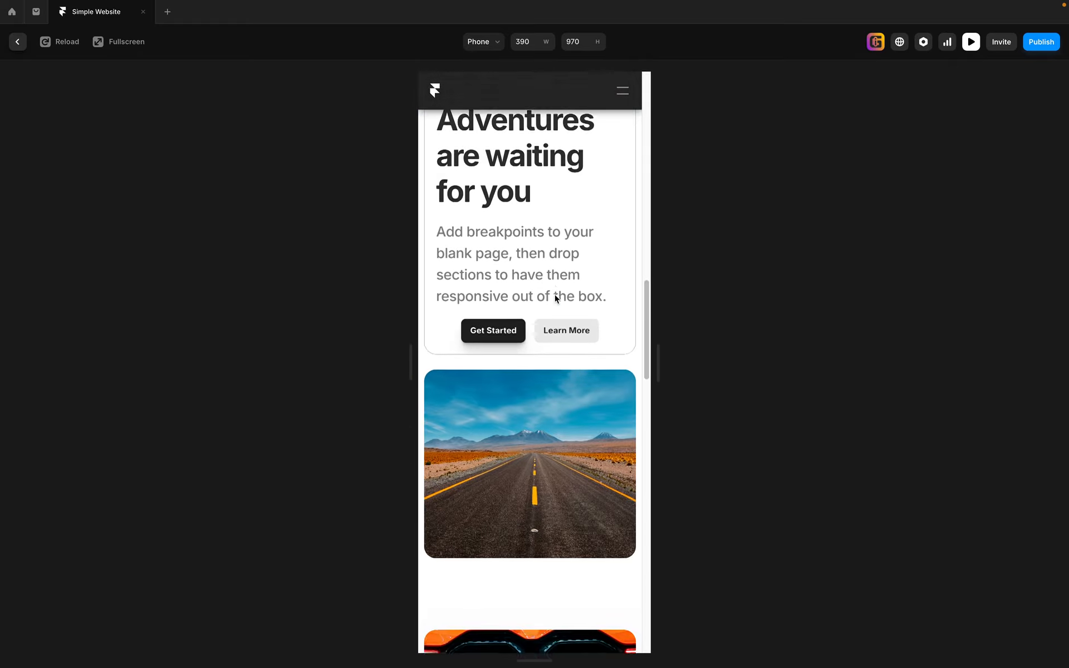
{"action": "scroll", "coordinate": [556, 299], "scroll_direction": "down", "scroll_amount": 12}
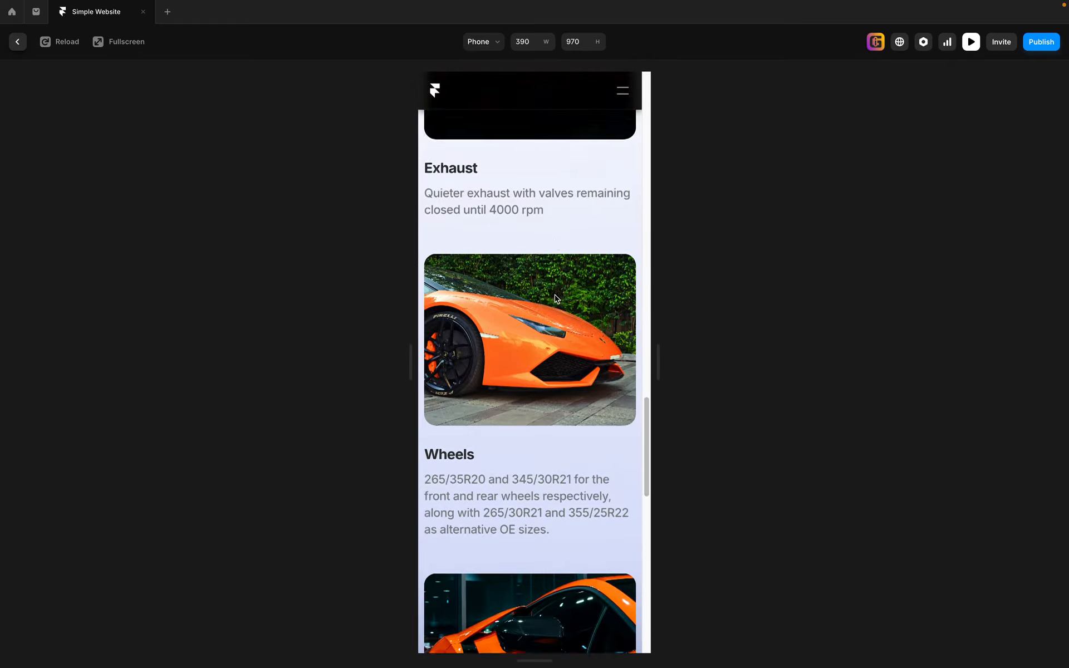
{"action": "scroll", "coordinate": [555, 298], "scroll_direction": "down", "scroll_amount": 12}
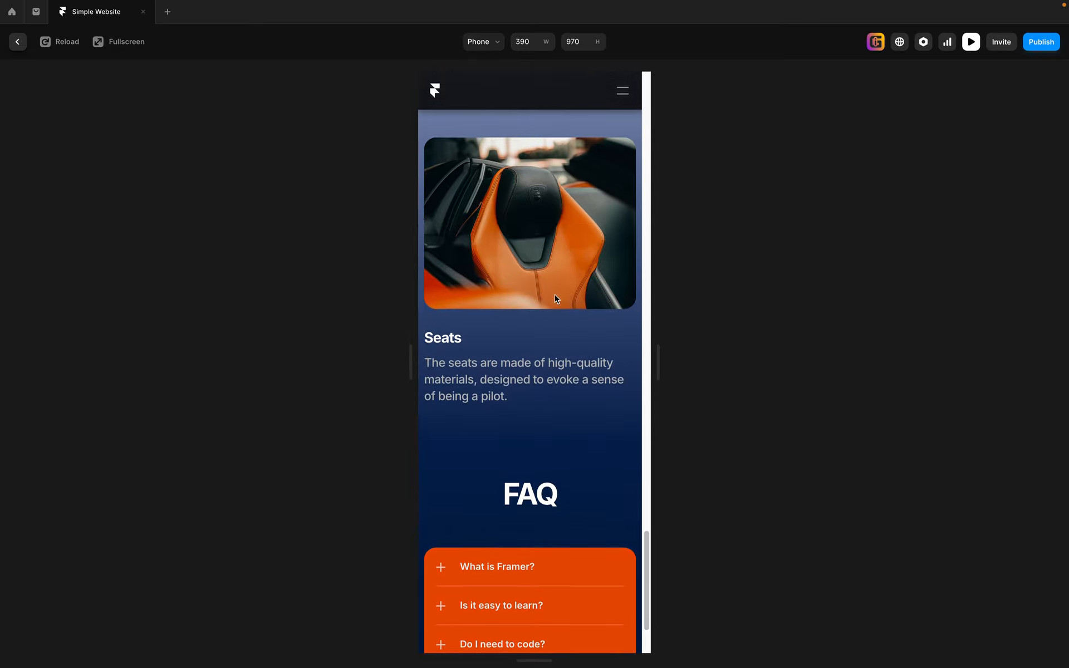
{"action": "scroll", "coordinate": [555, 299], "scroll_direction": "up", "scroll_amount": 20}
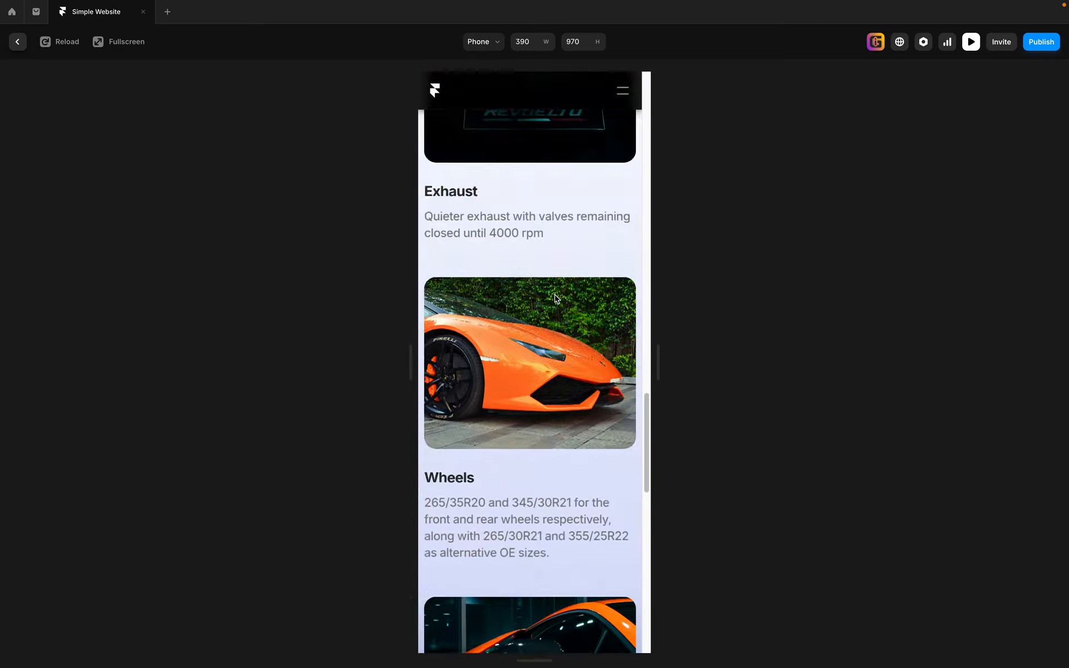
{"action": "scroll", "coordinate": [555, 298], "scroll_direction": "up", "scroll_amount": 15}
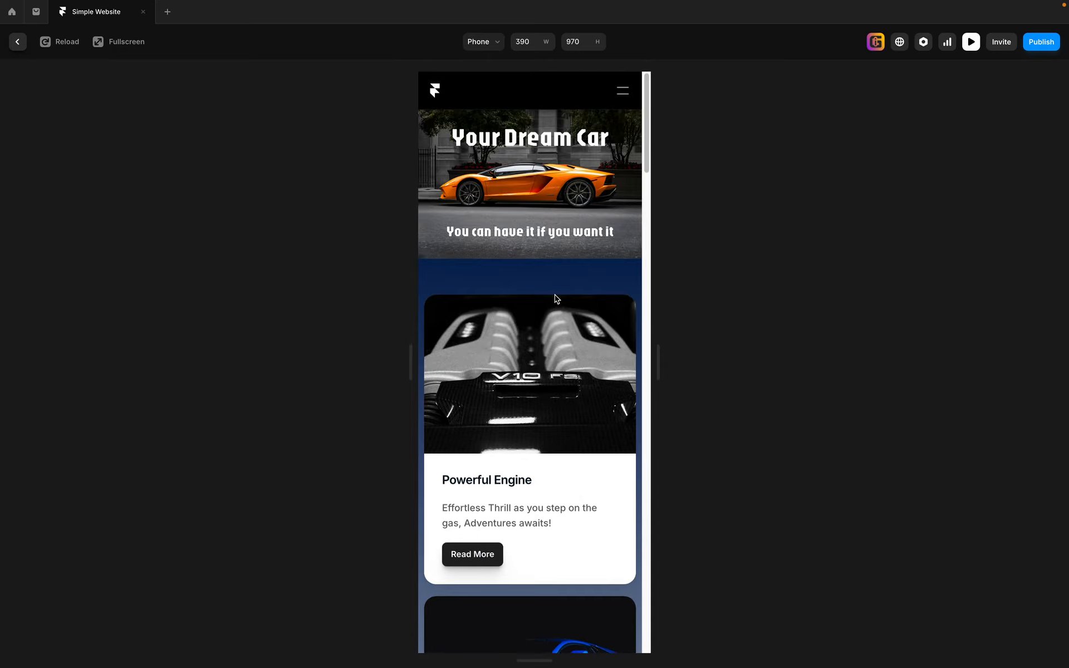
{"action": "left_click", "coordinate": [971, 49]}
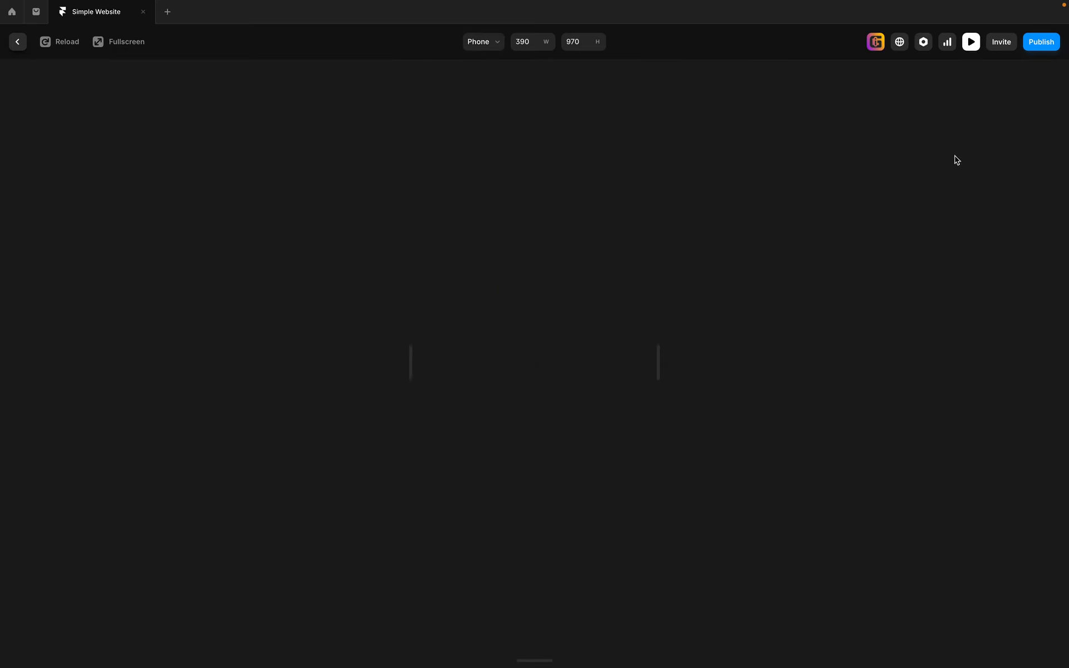
- Compare the finished Desktop, Tablet and Phone layouts side by side on the canvas
{"action": "scroll", "coordinate": [791, 367], "scroll_direction": "down", "scroll_amount": 4}
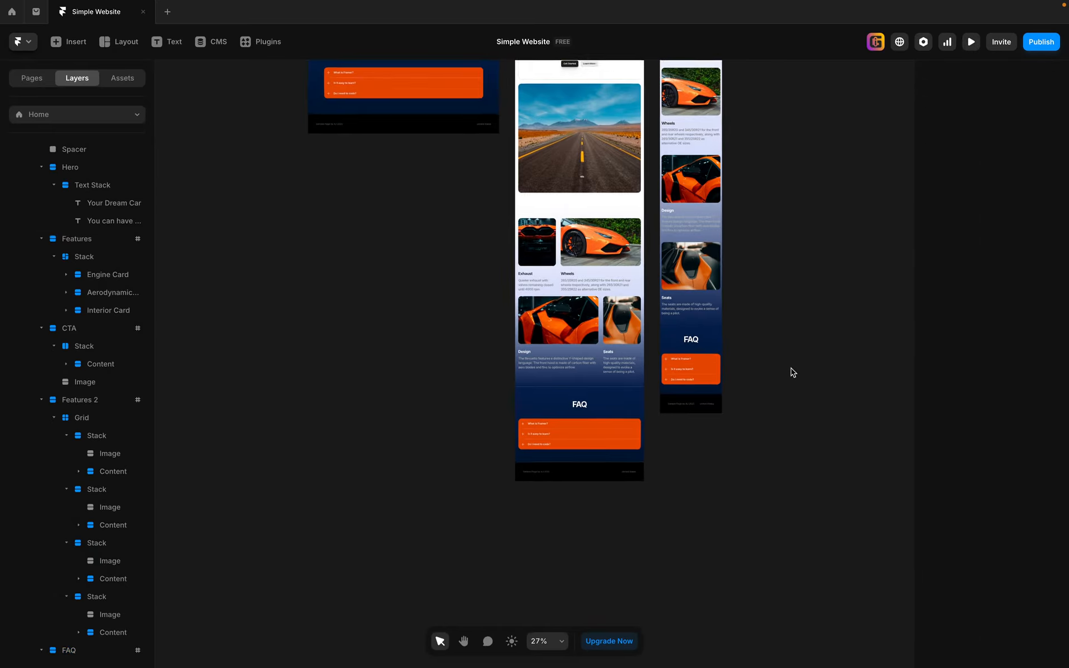
{"action": "key", "text": "space"}
{"action": "left_click_drag", "start_coordinate": [831, 154], "coordinate": [827, 427]}
{"action": "left_click_drag", "start_coordinate": [815, 269], "coordinate": [800, 394]}
{"action": "mouse_move", "coordinate": [797, 133]}
{"action": "left_mouse_down"}
{"action": "mouse_move", "coordinate": [787, 217]}
{"action": "mouse_move", "coordinate": [838, 433]}
{"action": "mouse_move", "coordinate": [844, 304]}
{"action": "mouse_move", "coordinate": [830, 274]}
{"action": "left_mouse_up"}
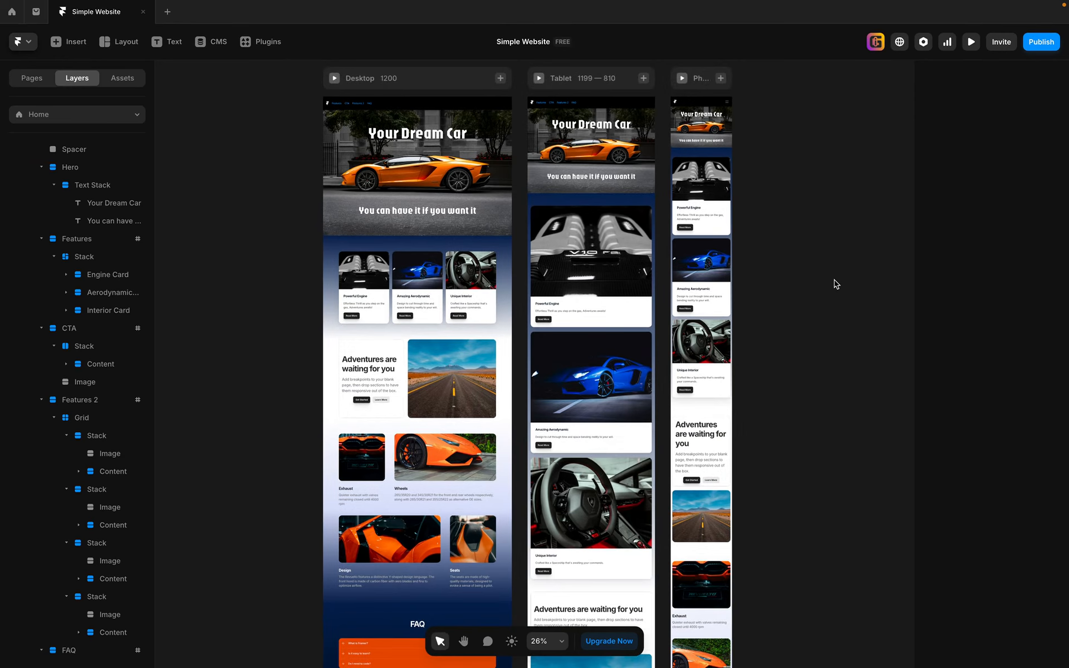
{"action": "scroll", "coordinate": [836, 284], "scroll_direction": "down", "scroll_amount": 3}
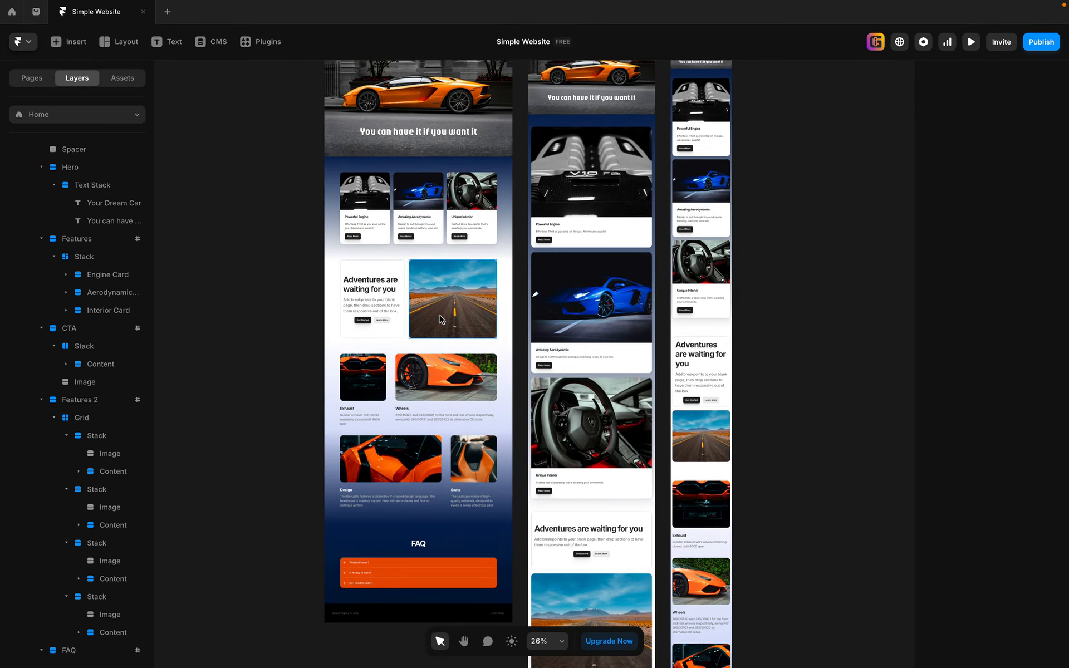